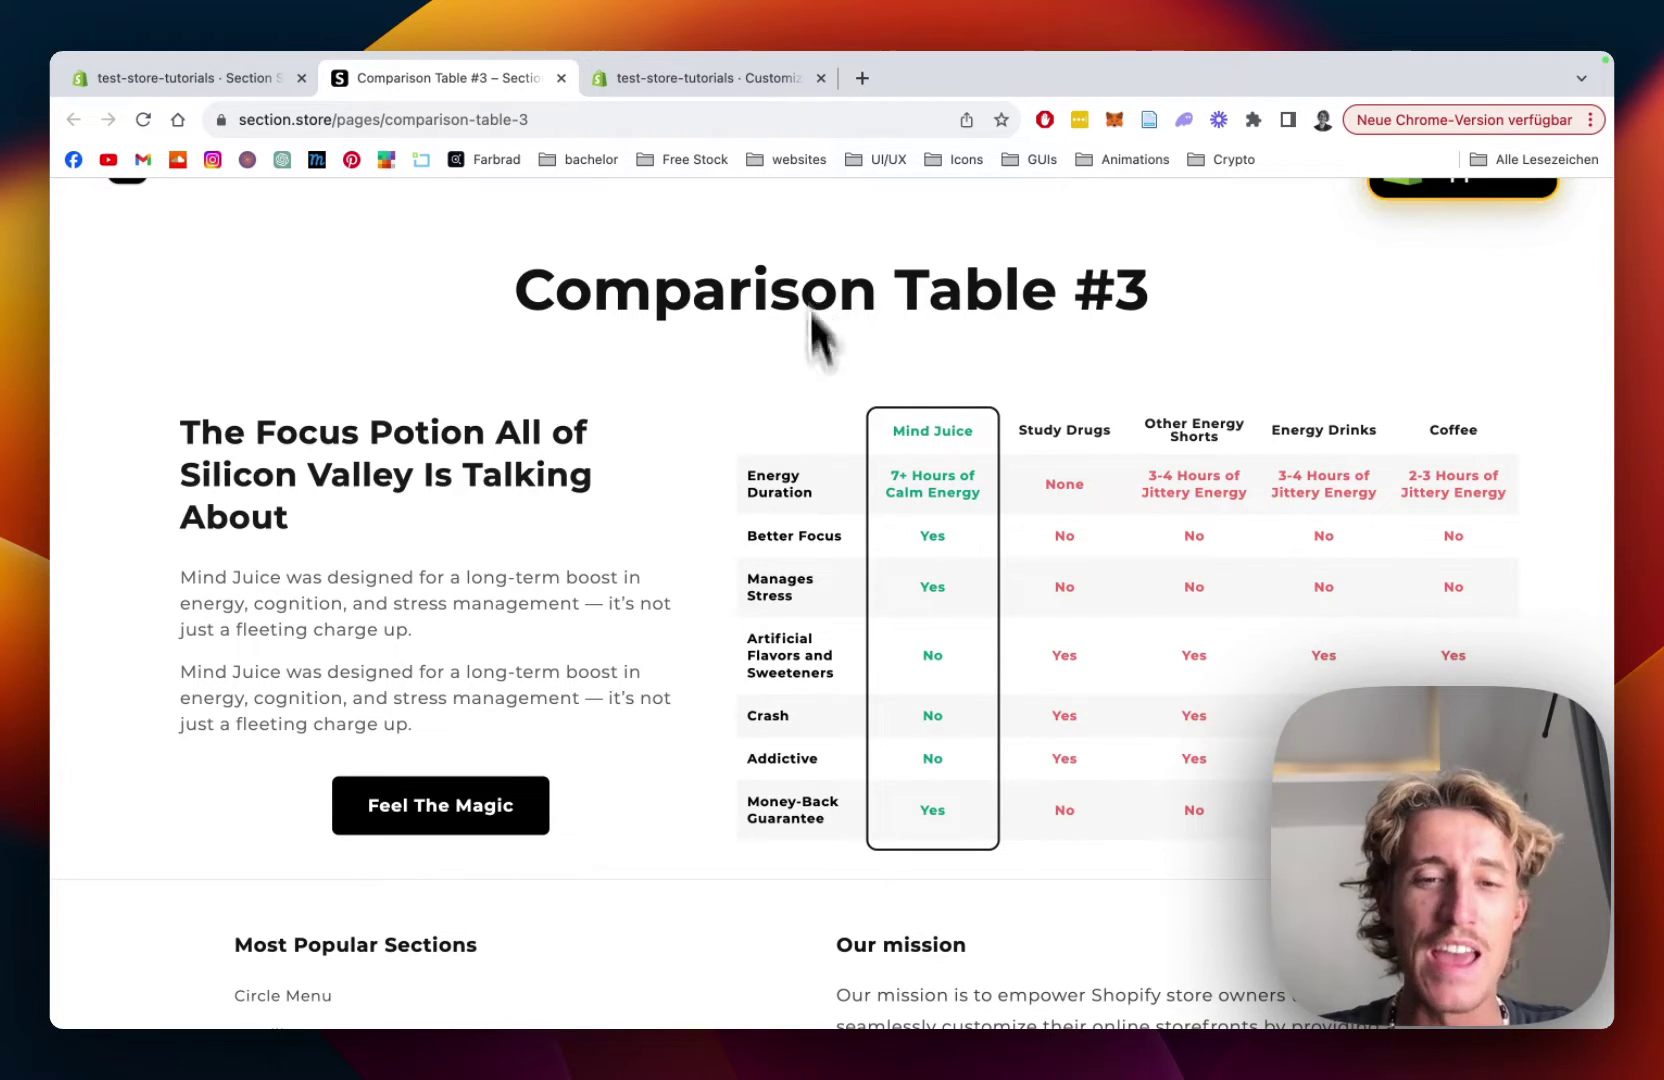
Step: In Section Store, search the section catalogue for 'compar' to reveal Comparison table #3
scroll(850, 610, down, 1)
scroll(740, 430, up, 1)
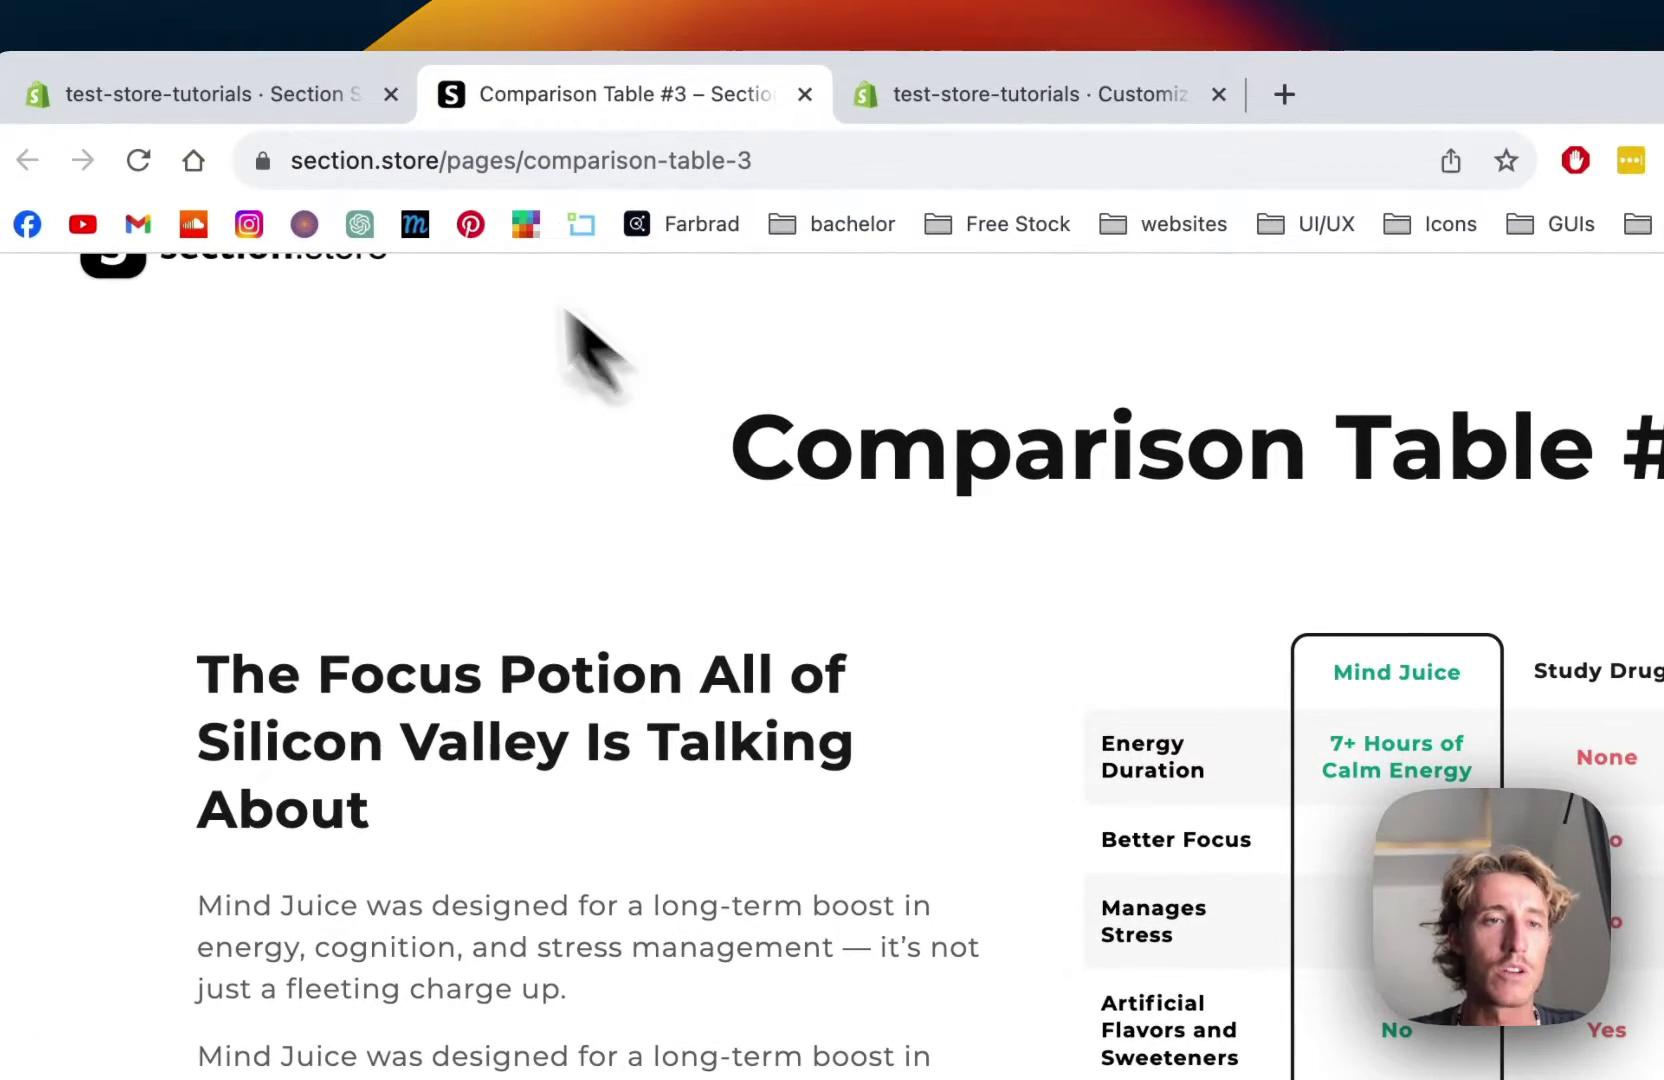
click(368, 118)
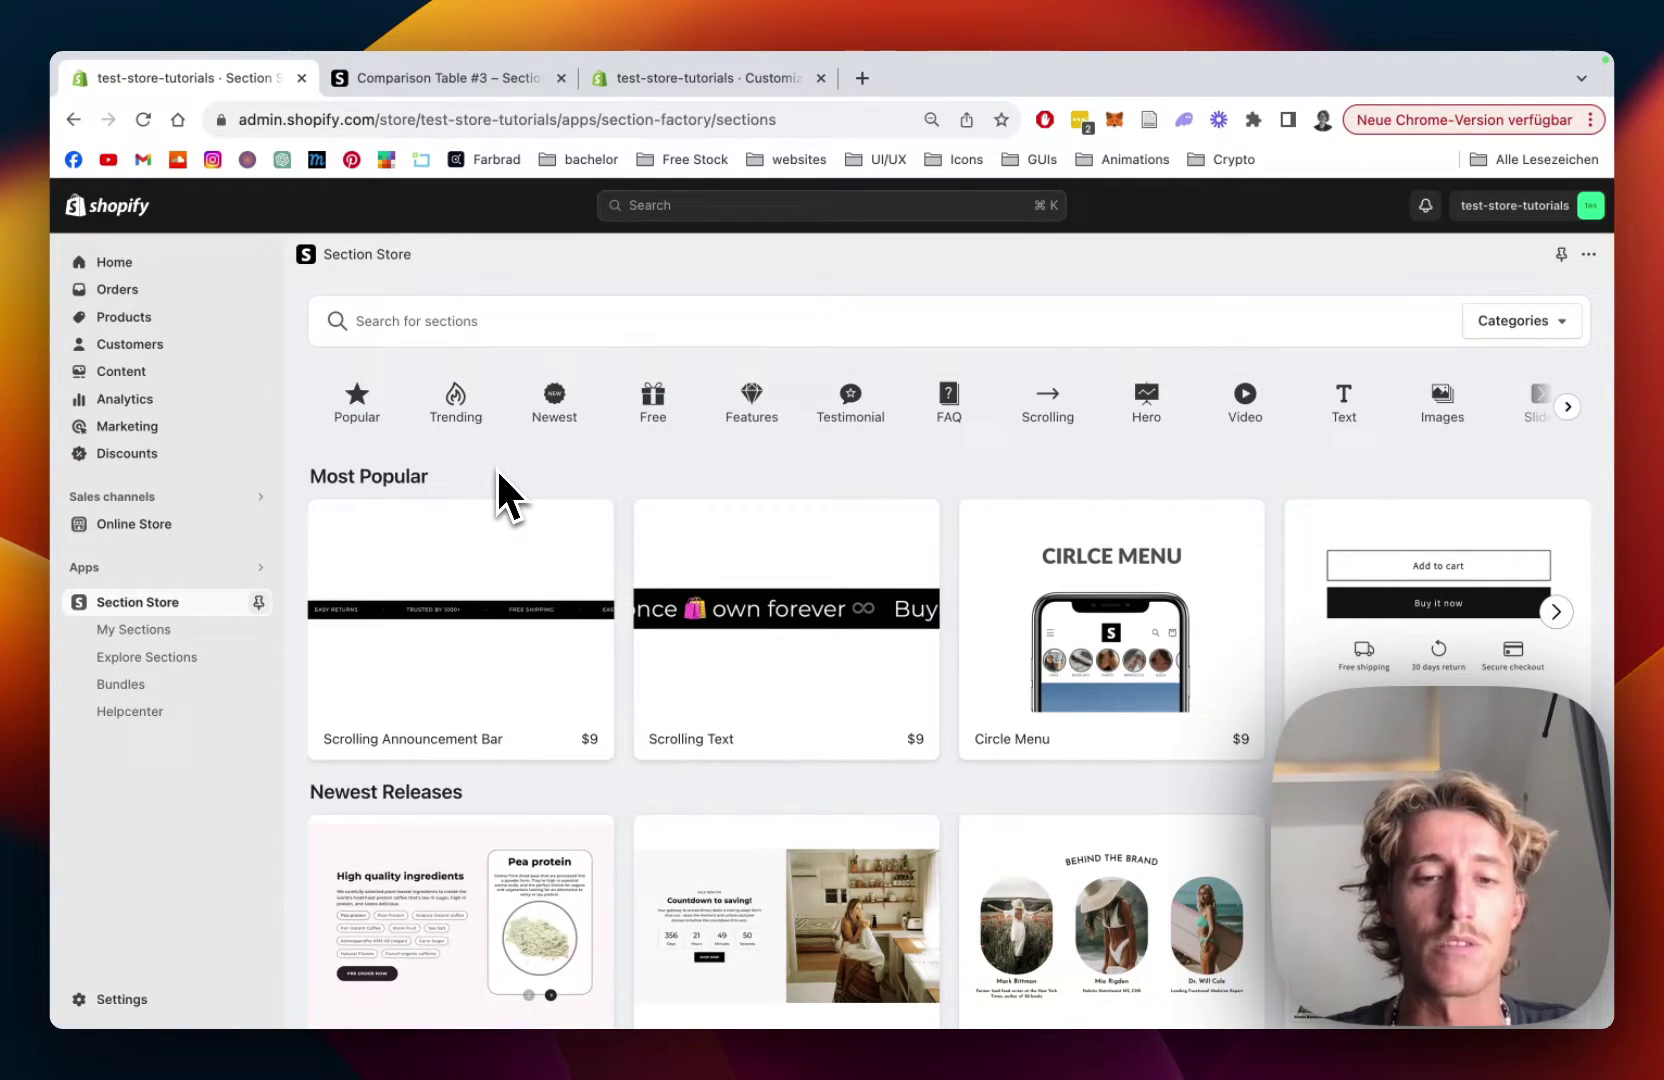
scroll(889, 450, down, 15)
scroll(907, 447, up, 15)
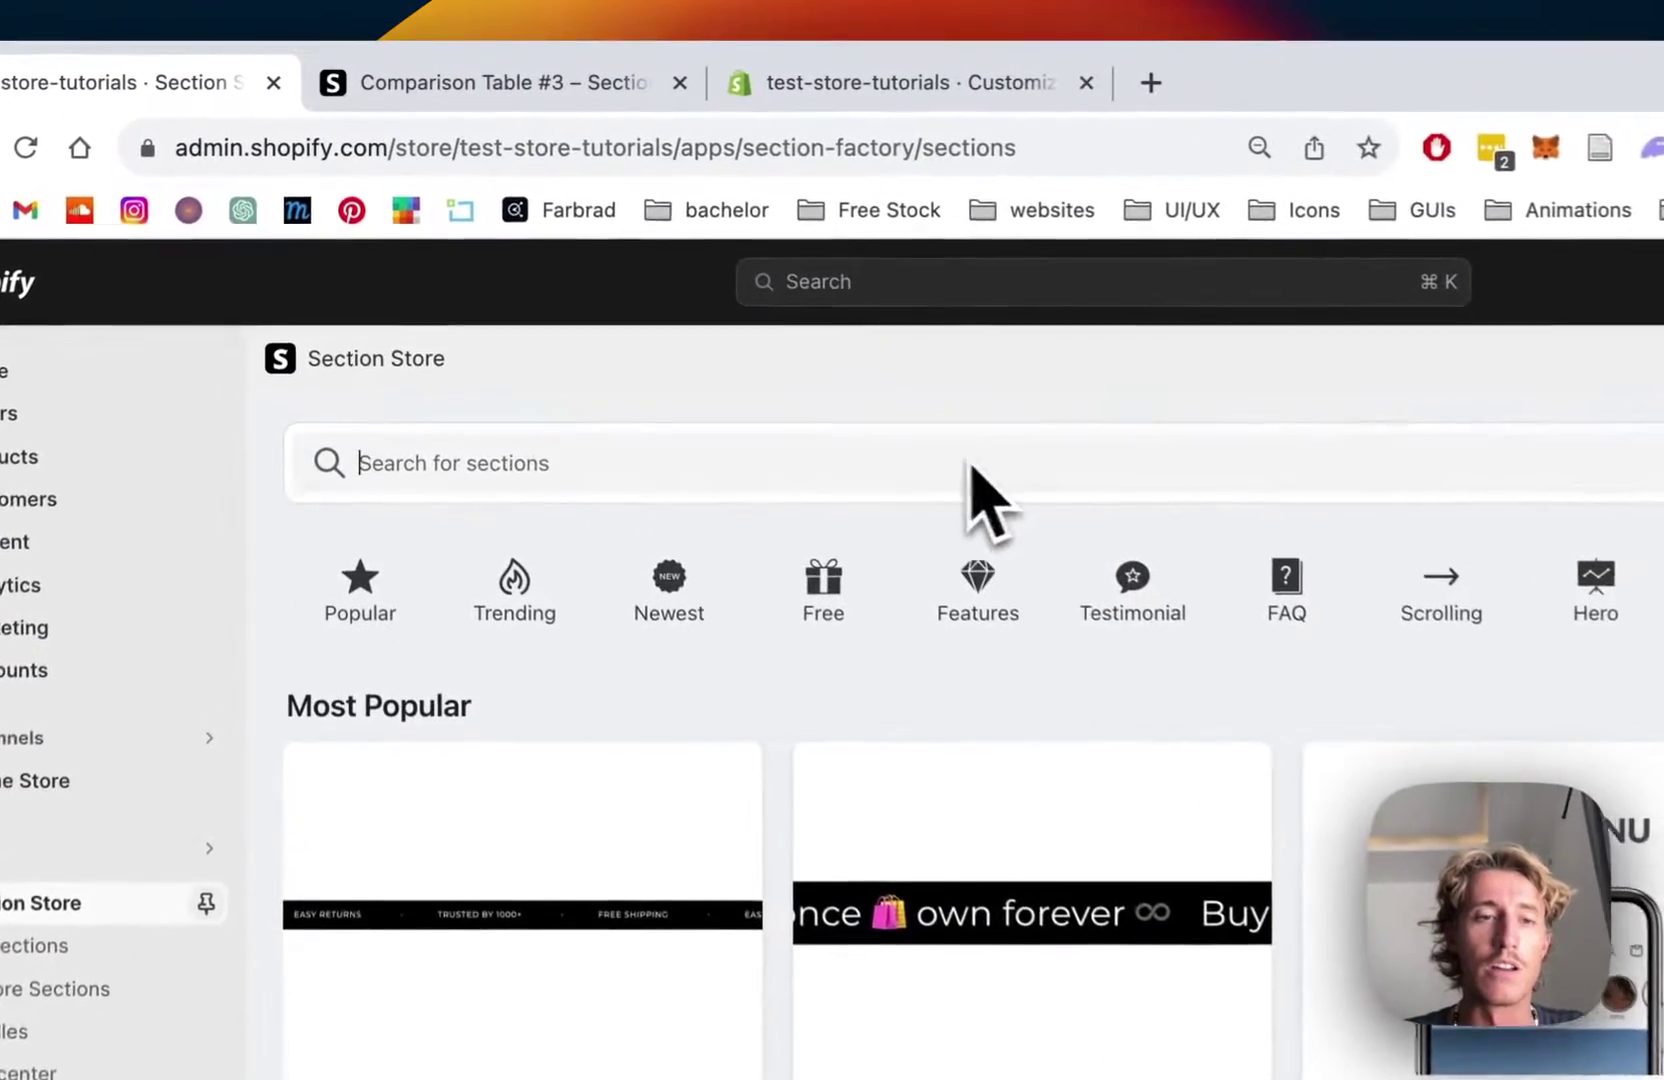
click(431, 320)
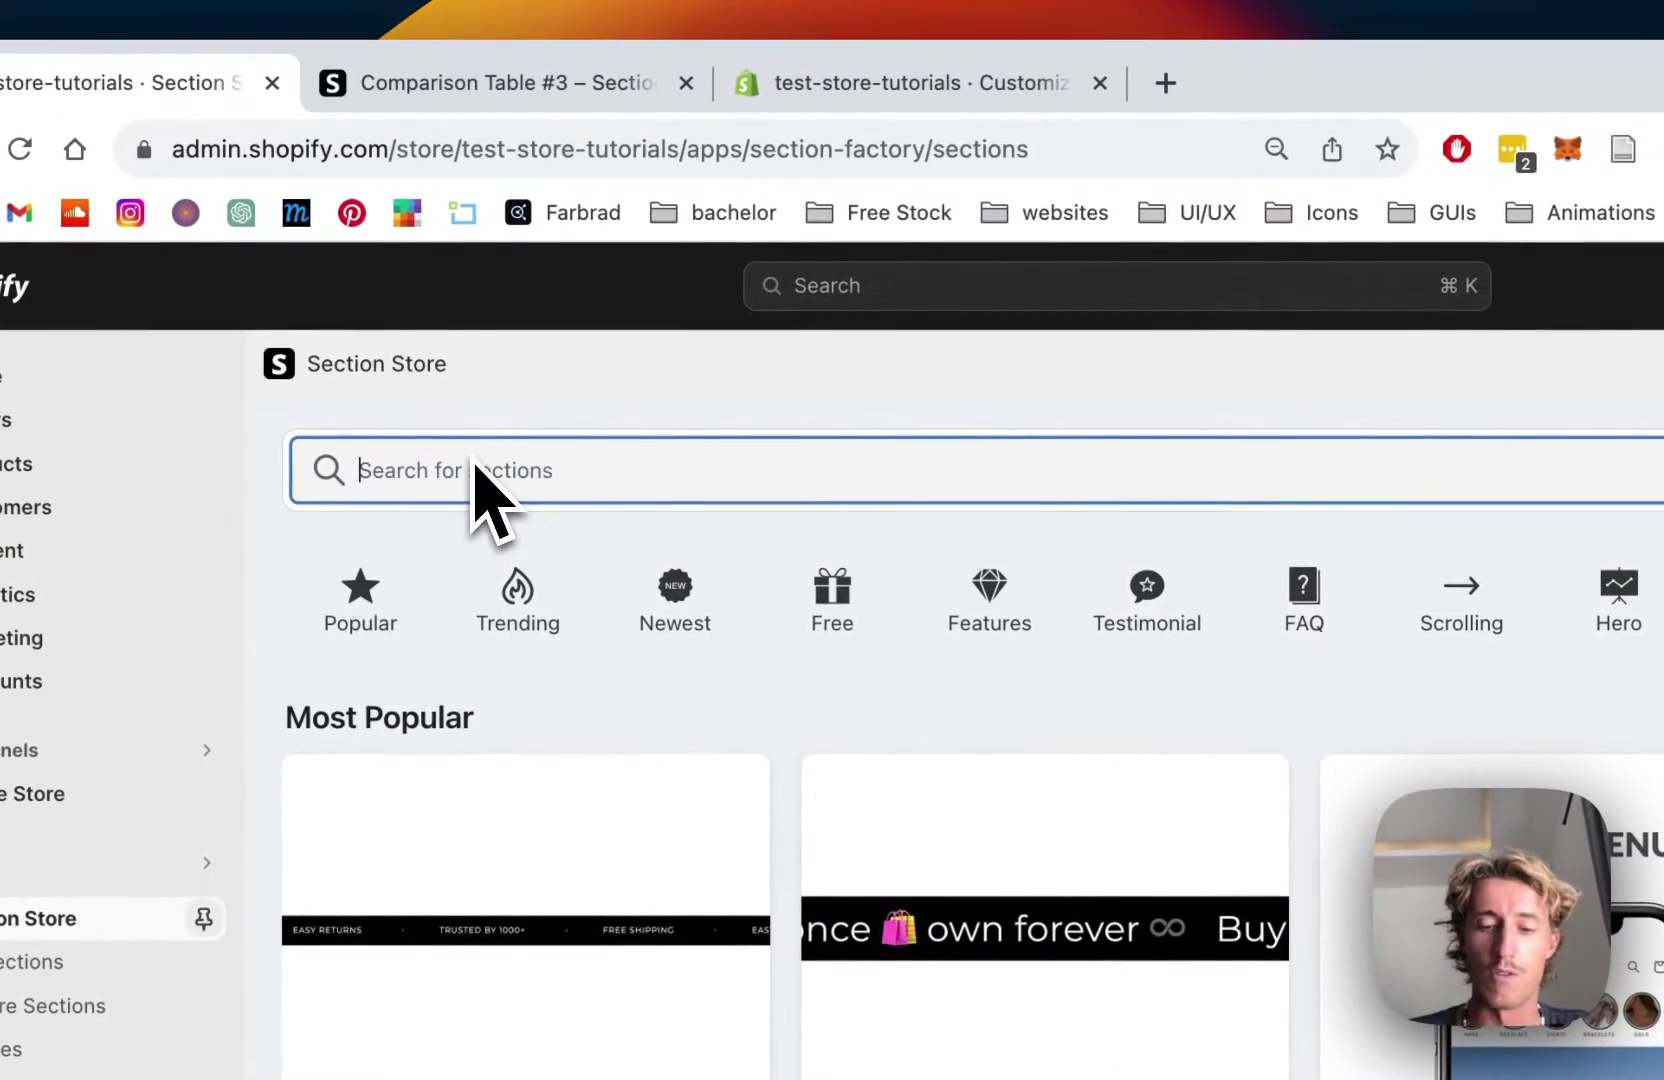
text(compar)
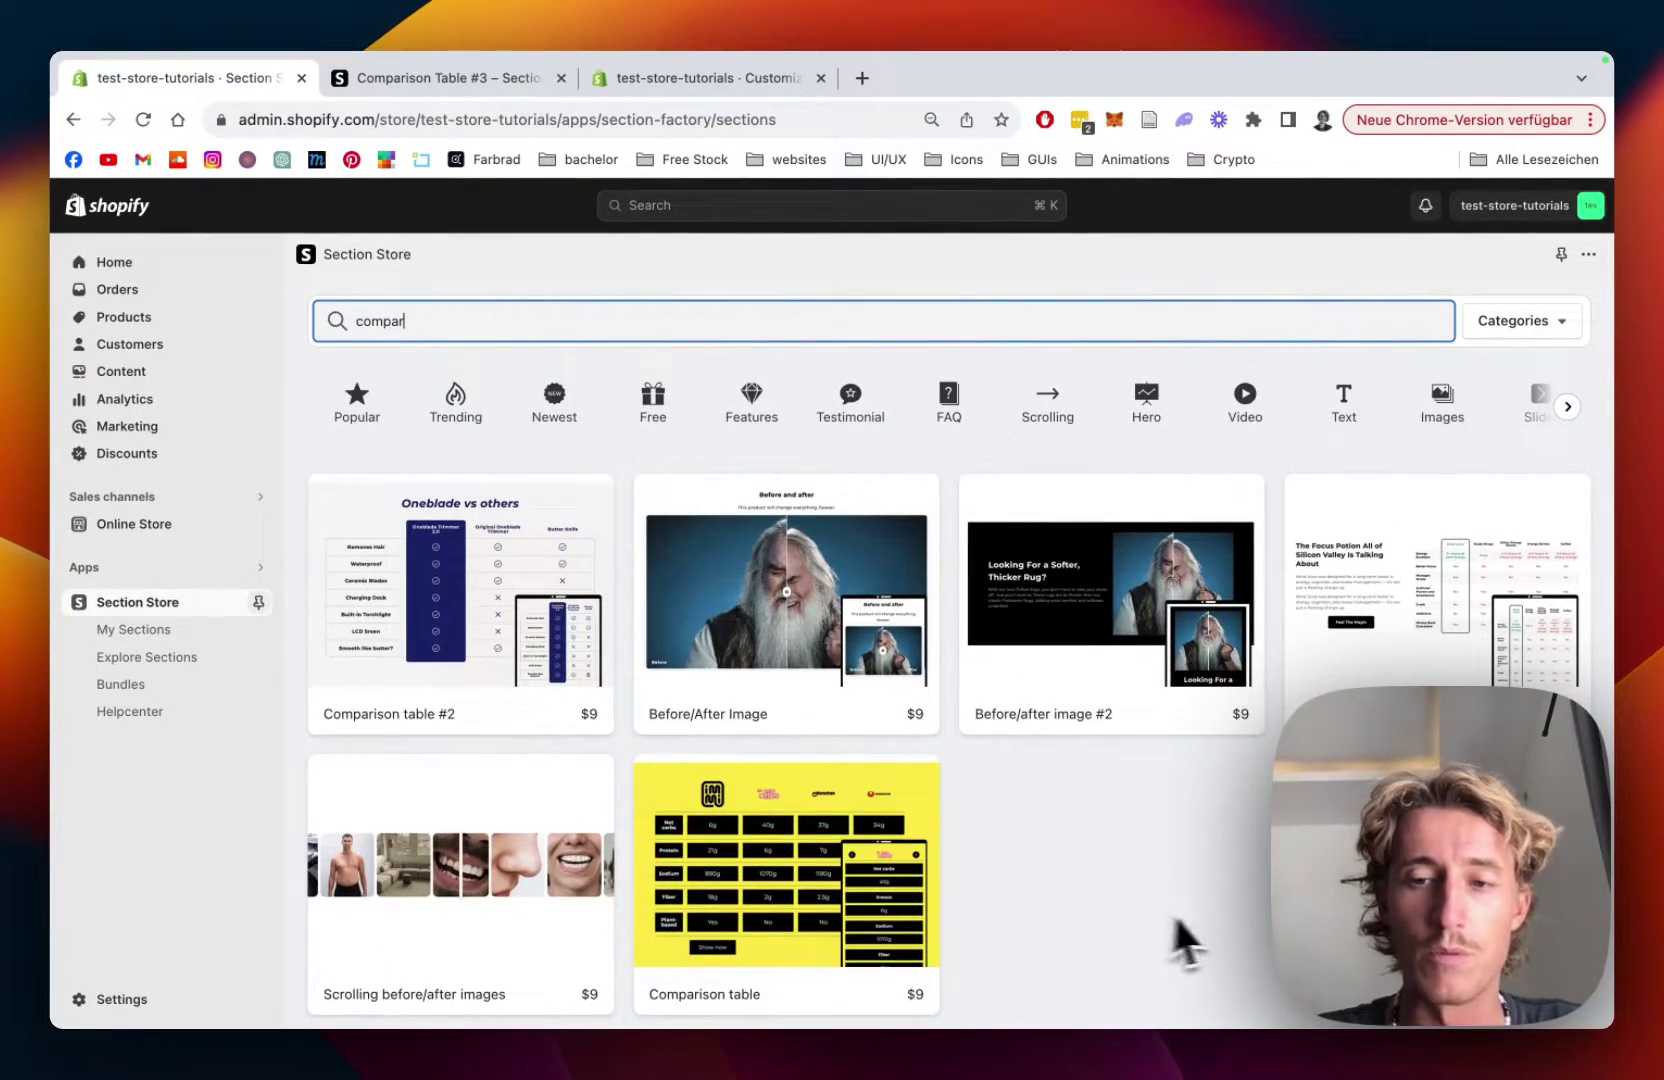
scroll(1185, 900, down, 1)
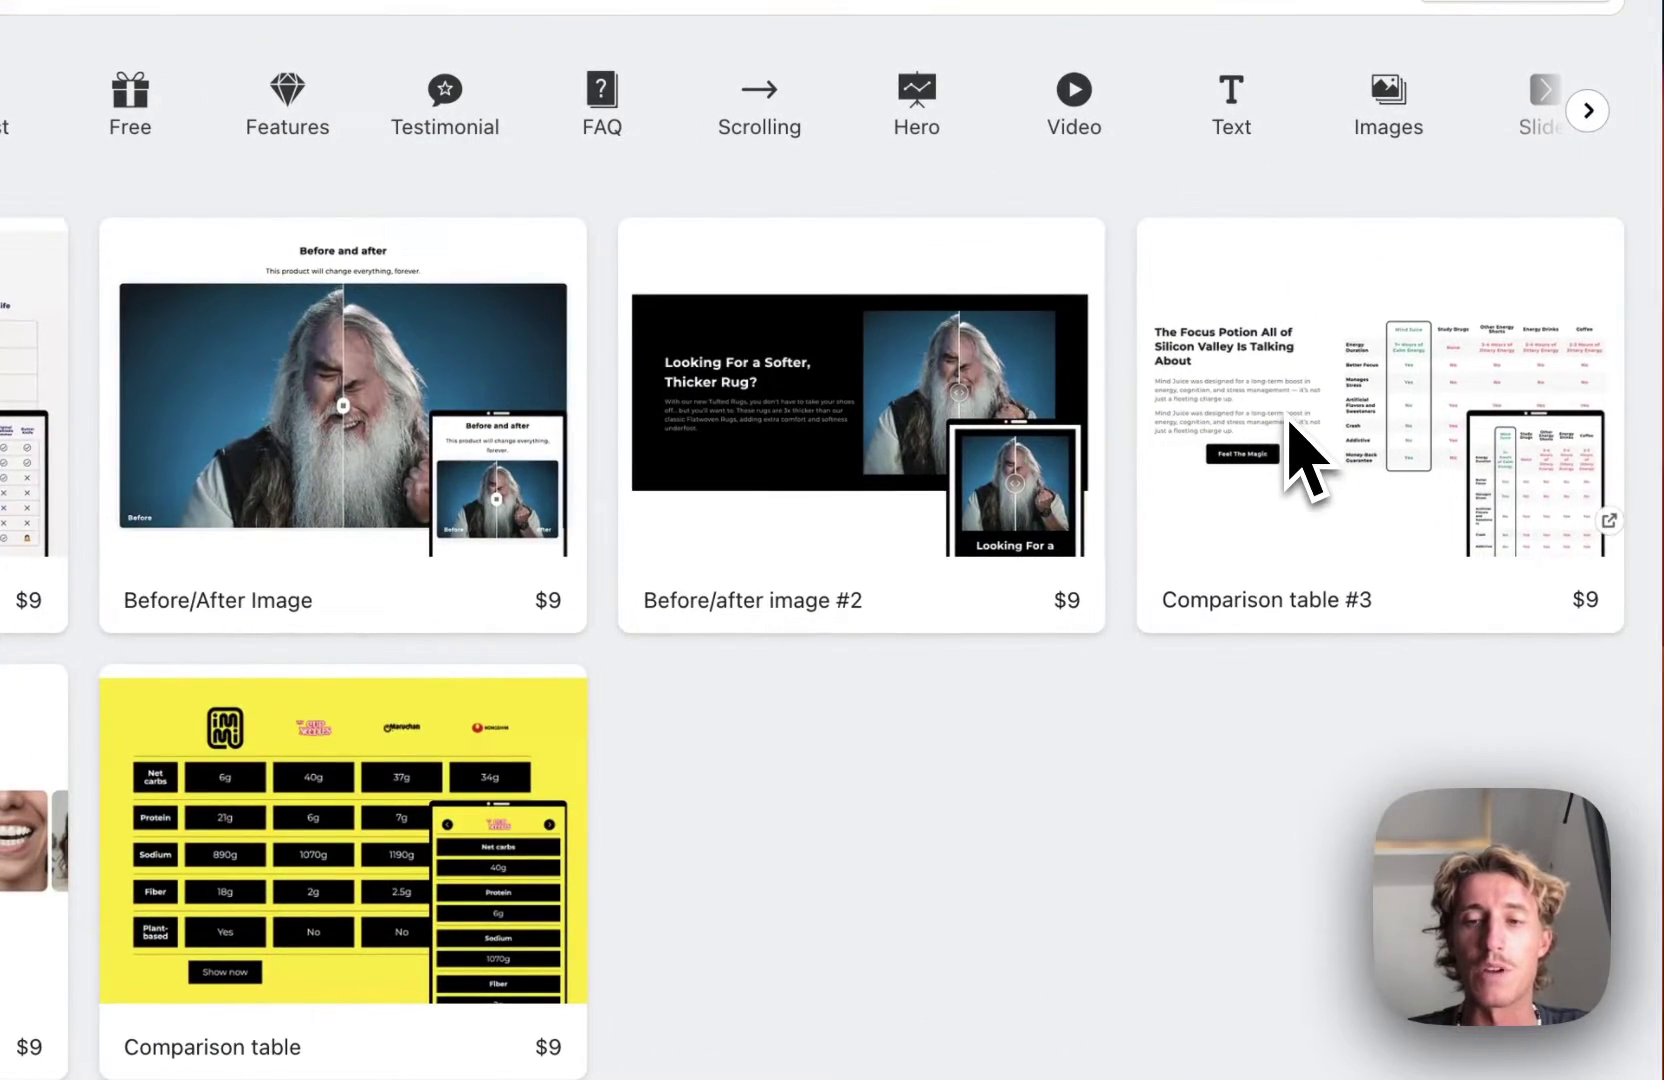
Step: Preview the Comparison table #3 card, then go to the My Sections list
click(1265, 405)
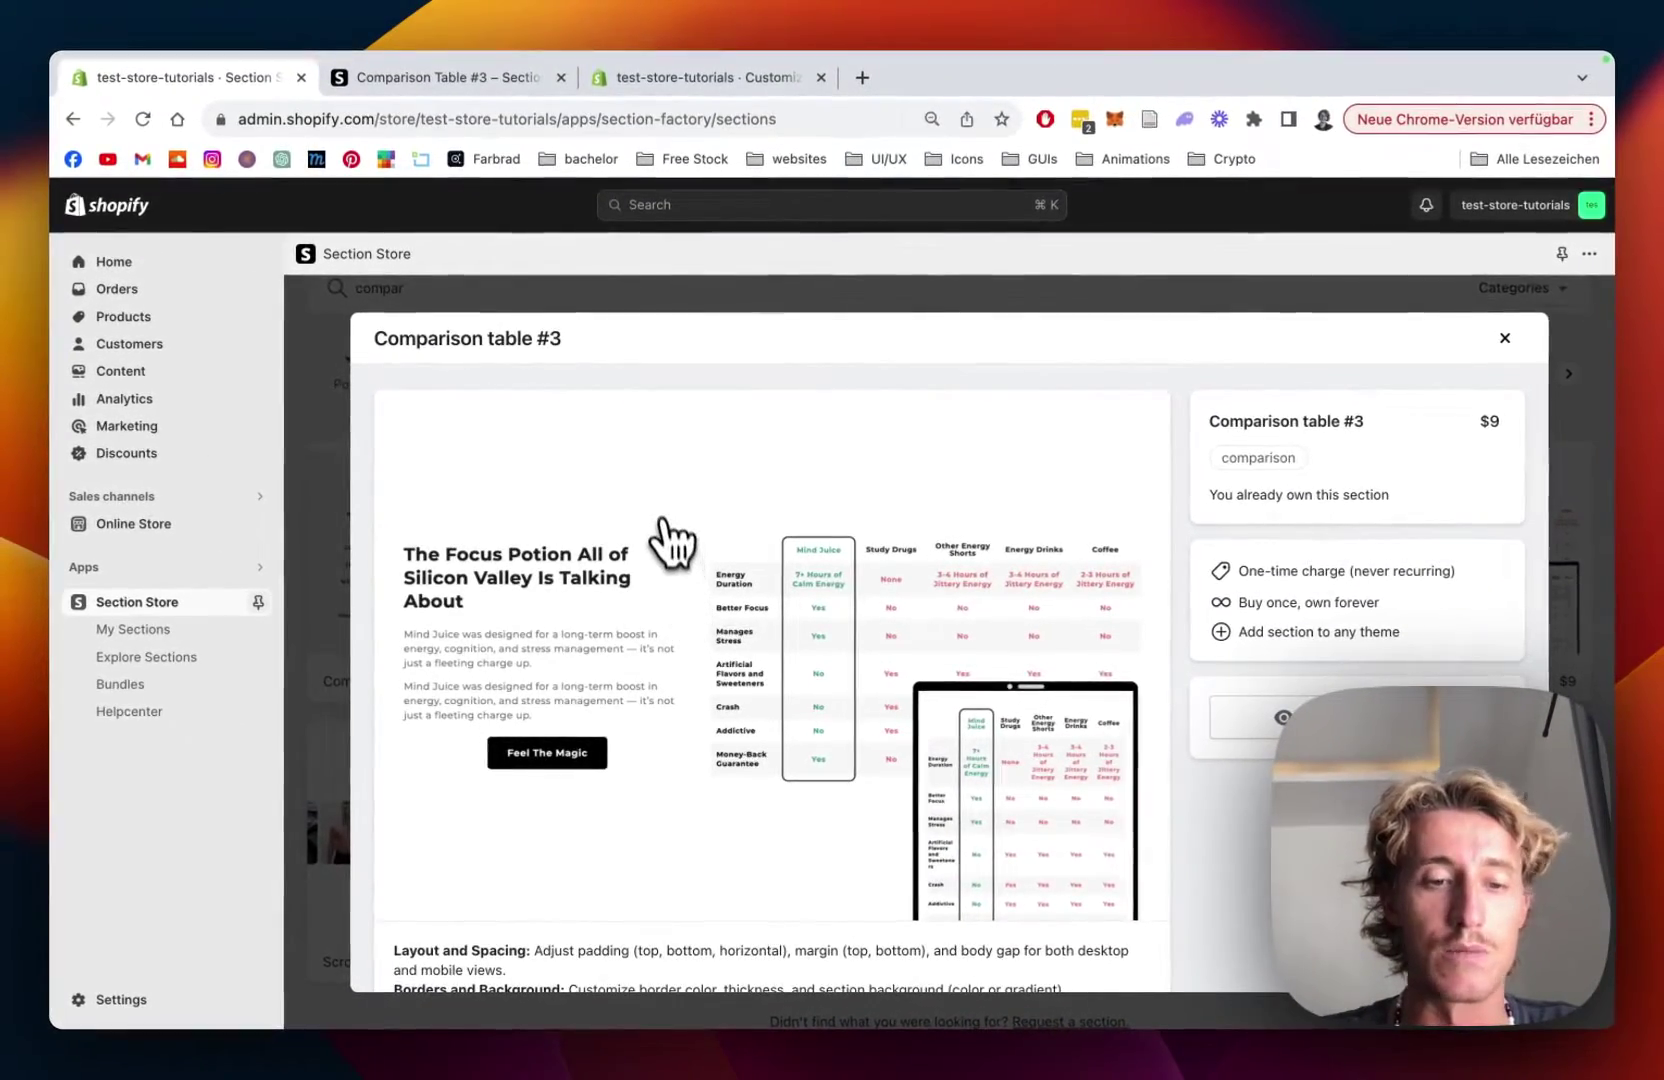
scroll(812, 562, down, 1)
scroll(985, 545, up, 1)
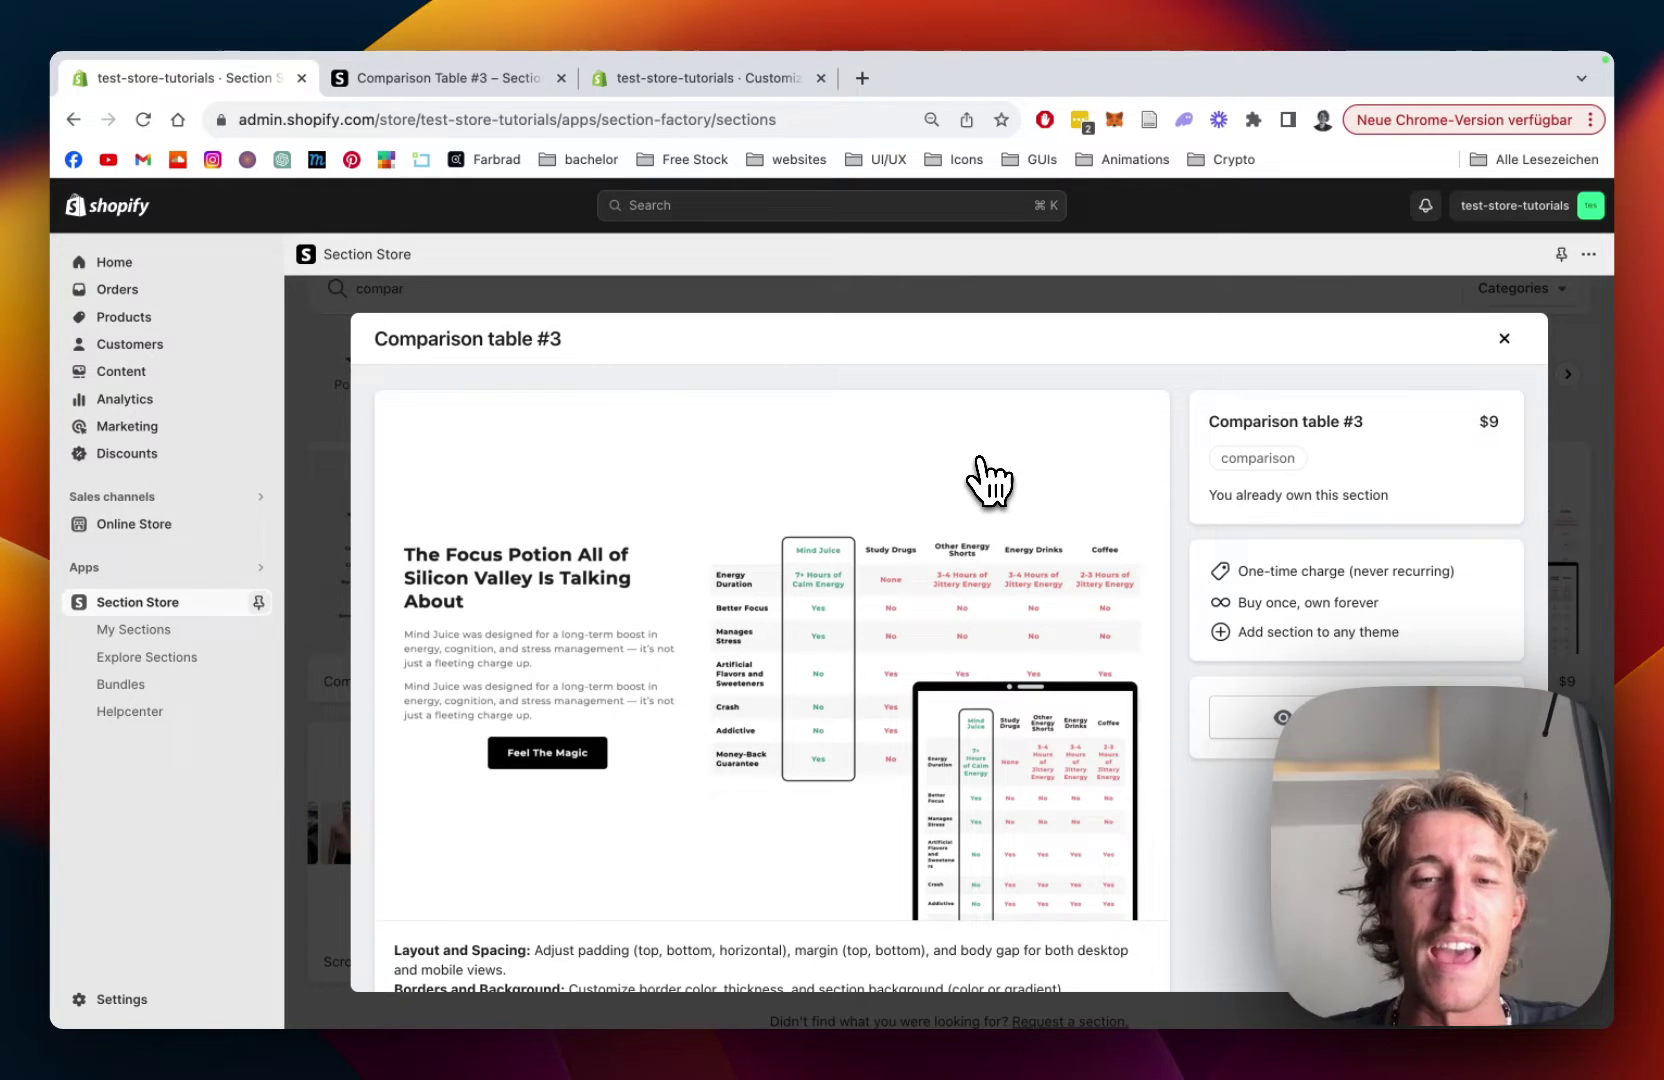
click(130, 631)
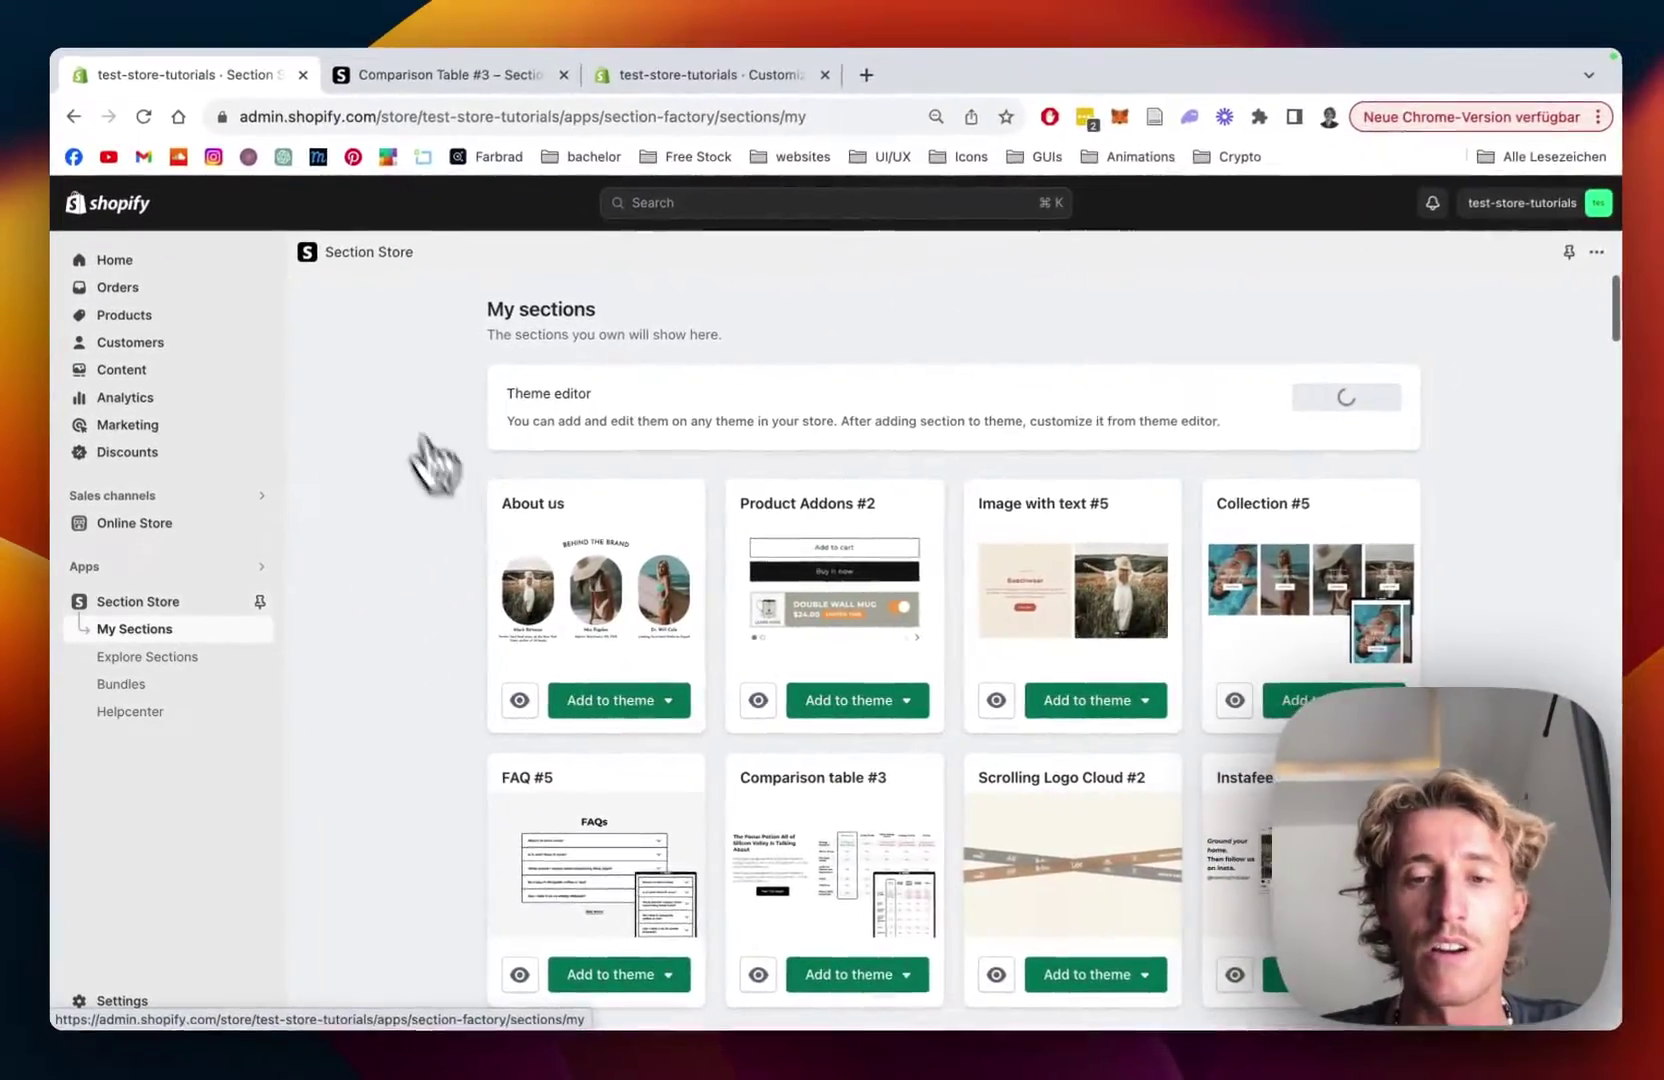
scroll(375, 370, down, 1)
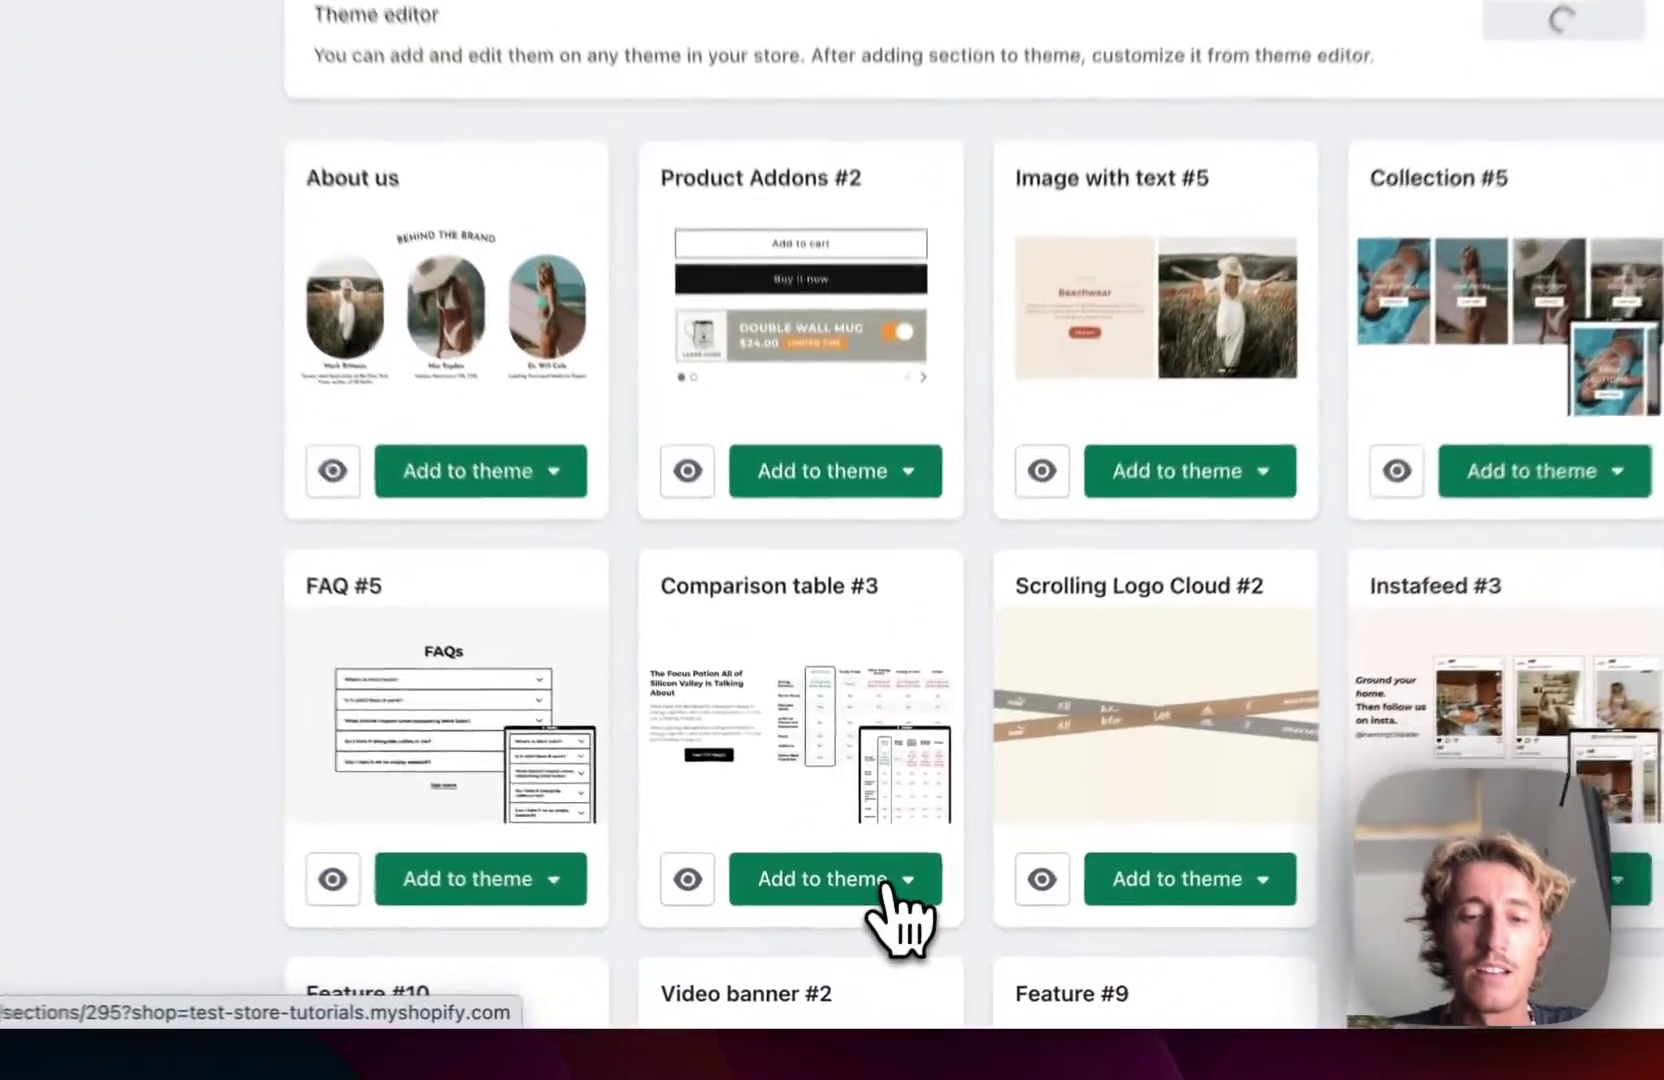
Step: Add Comparison table #3 to the Dawn (Live) theme and open Dawn's theme editor
click(845, 928)
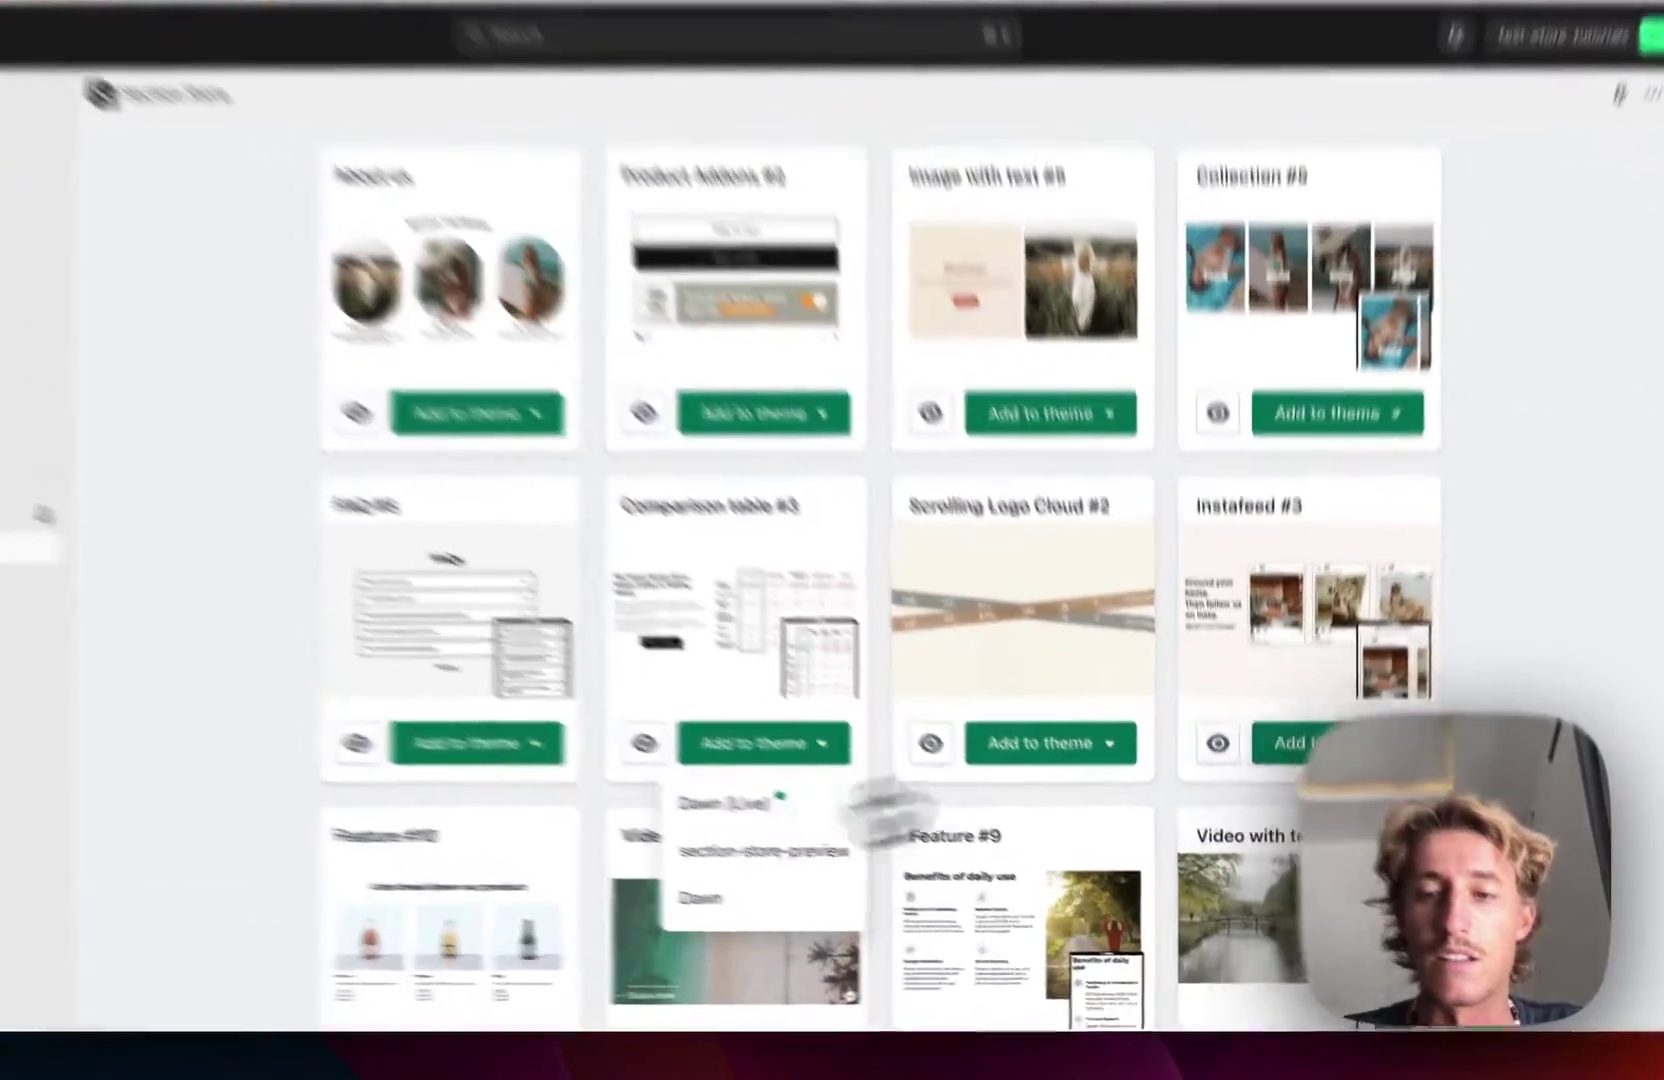
click(830, 848)
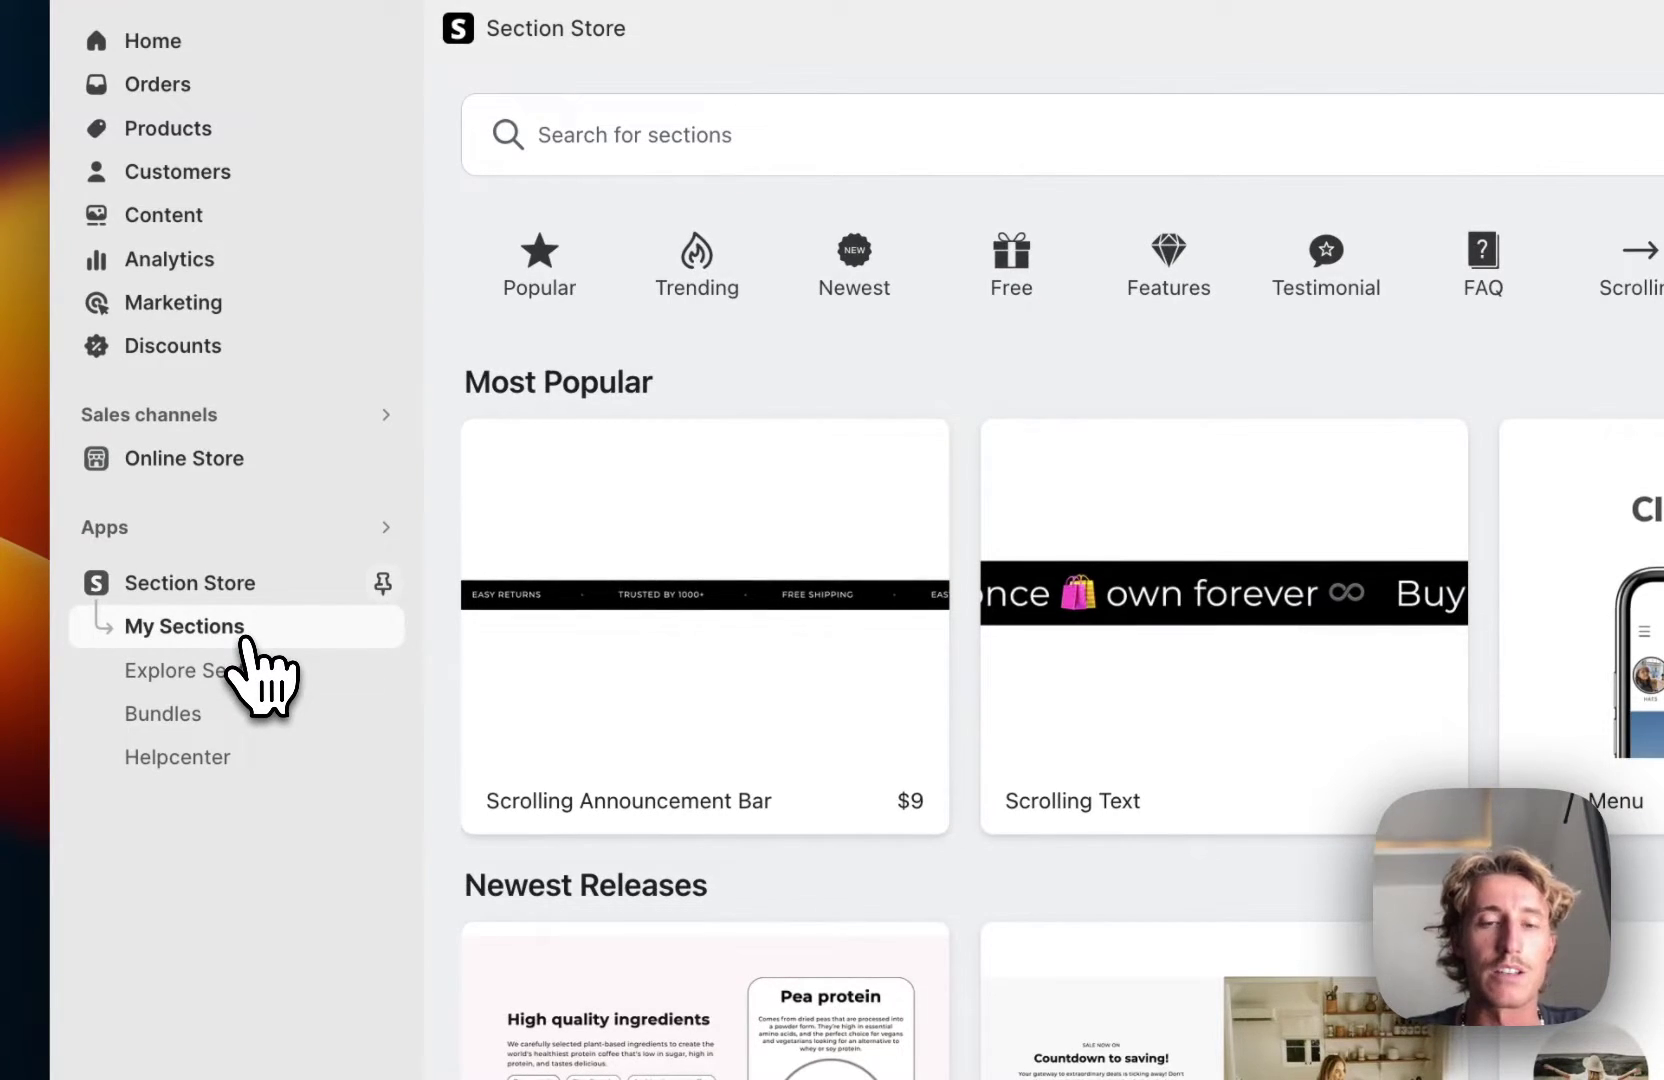
click(243, 641)
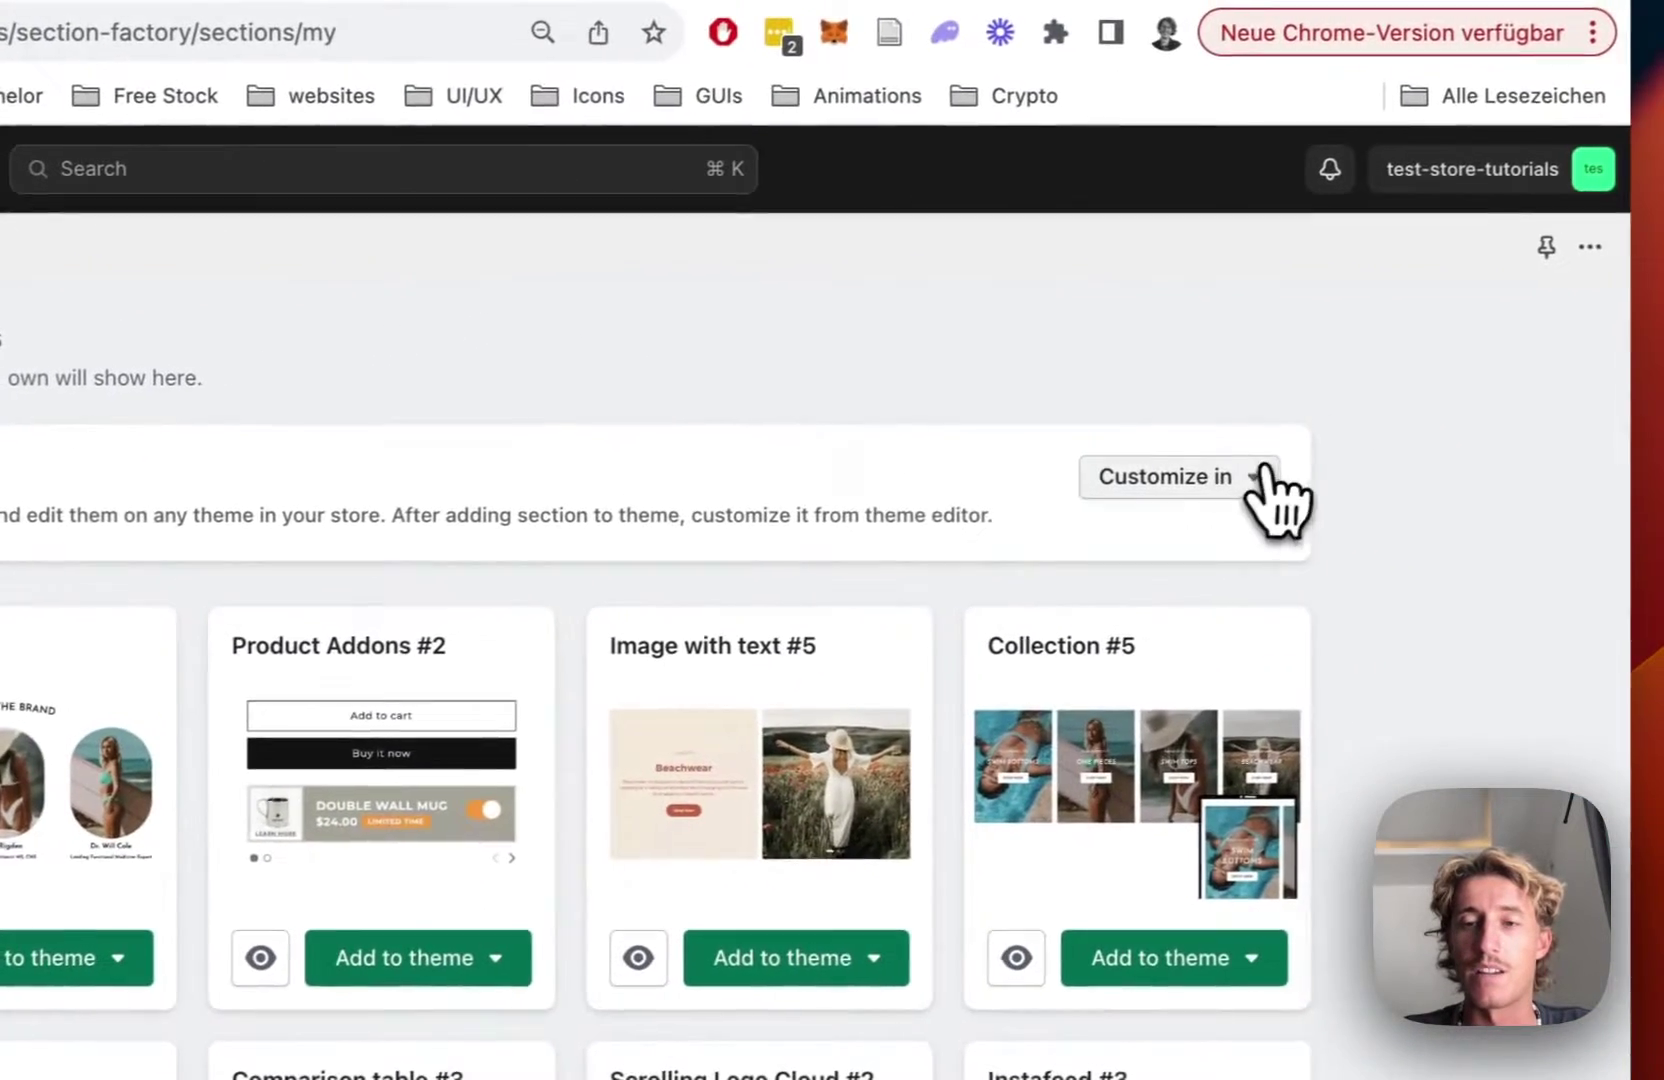
click(1200, 487)
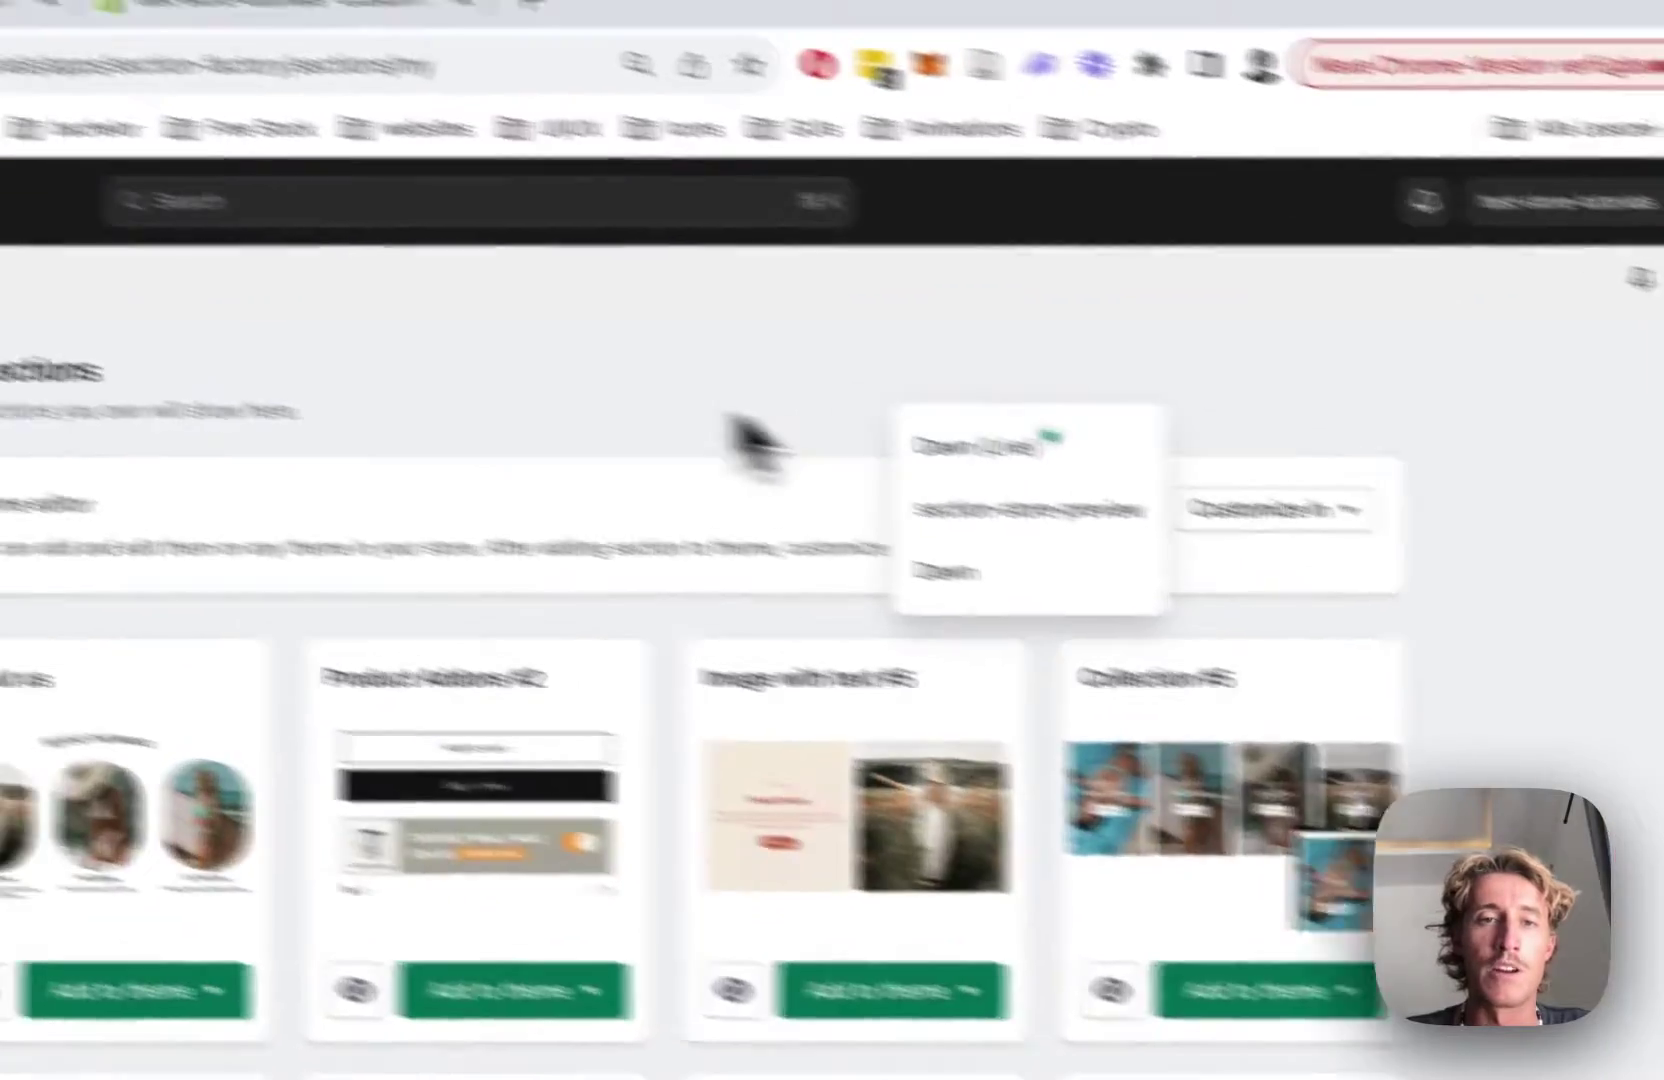
click(622, 405)
click(720, 112)
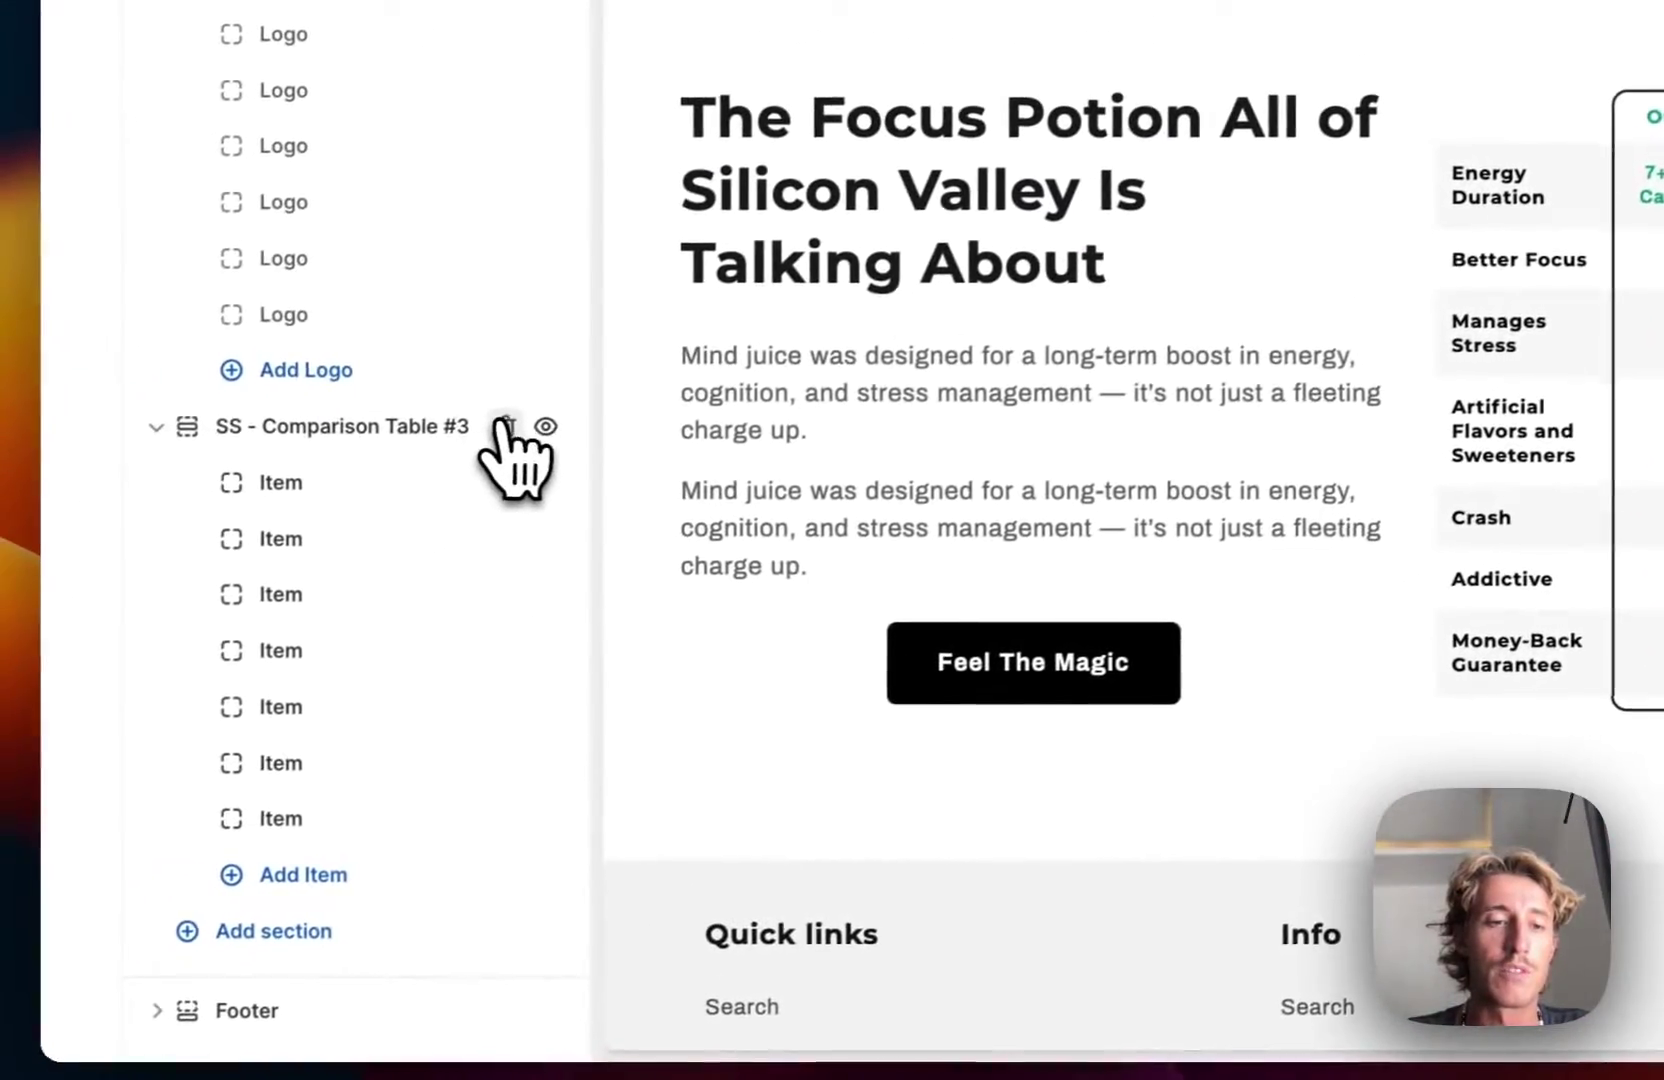
Step: Delete SS - Comparison Table #3 from the home page and start adding a section back
click(419, 461)
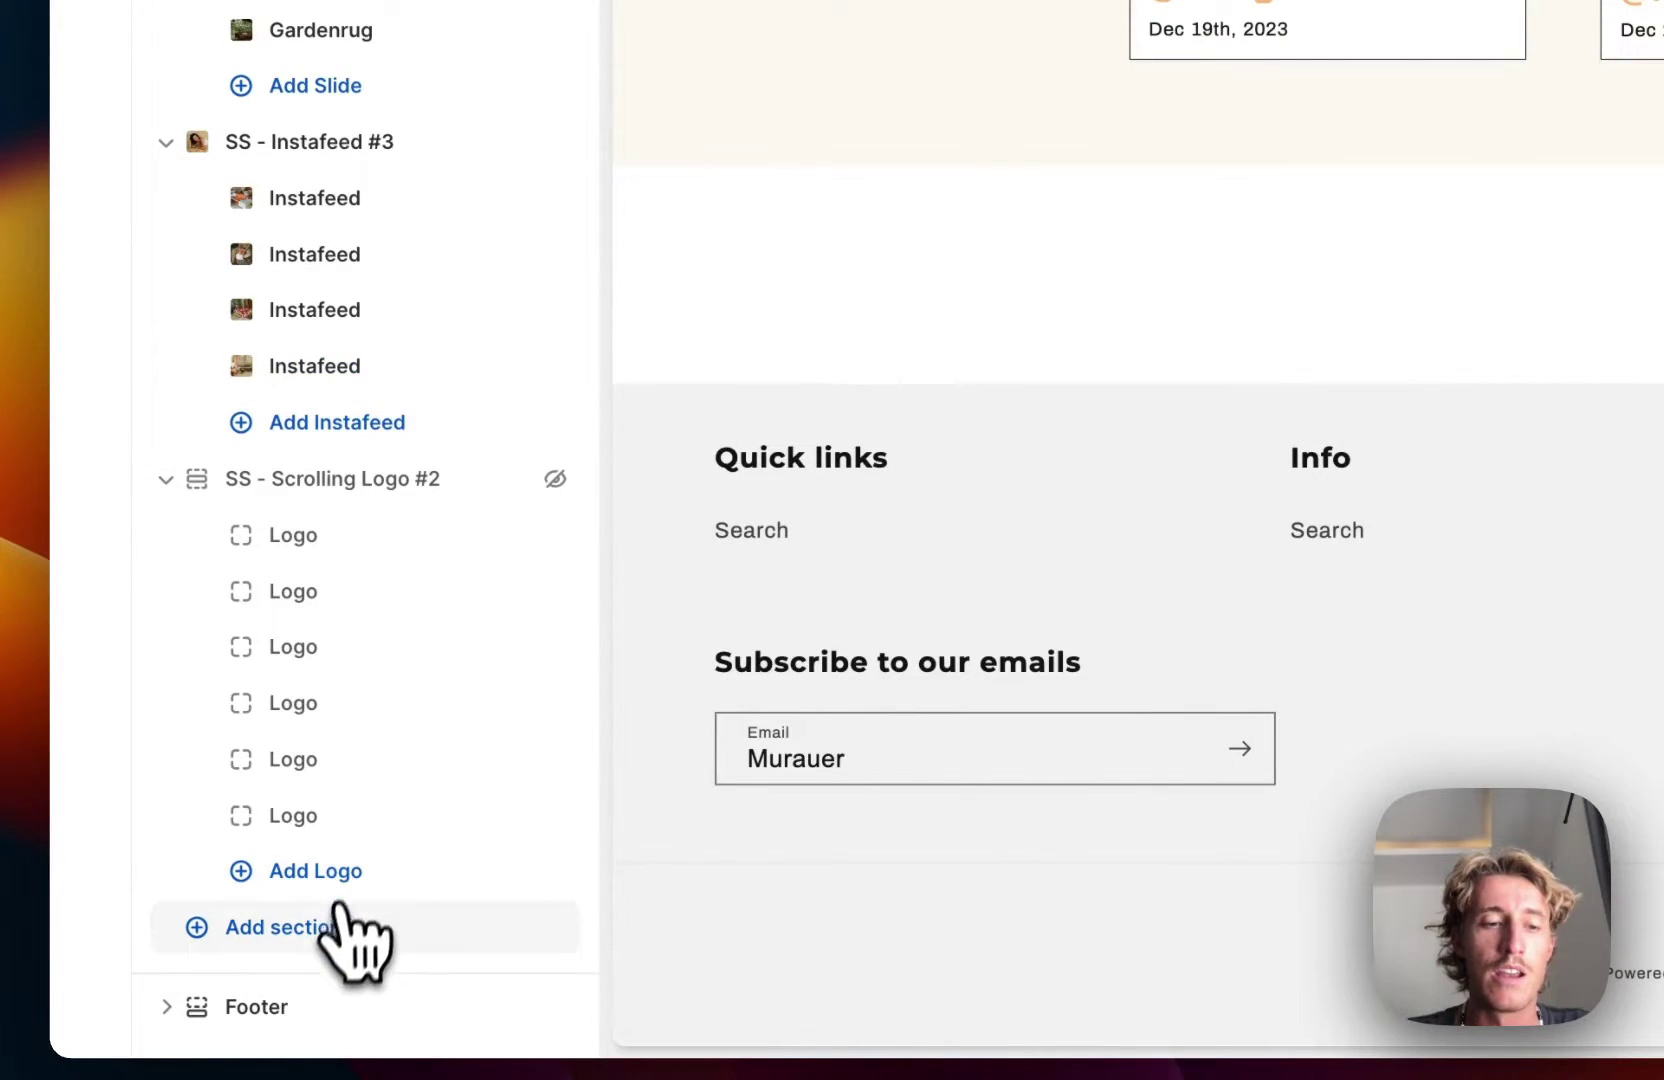
click(330, 935)
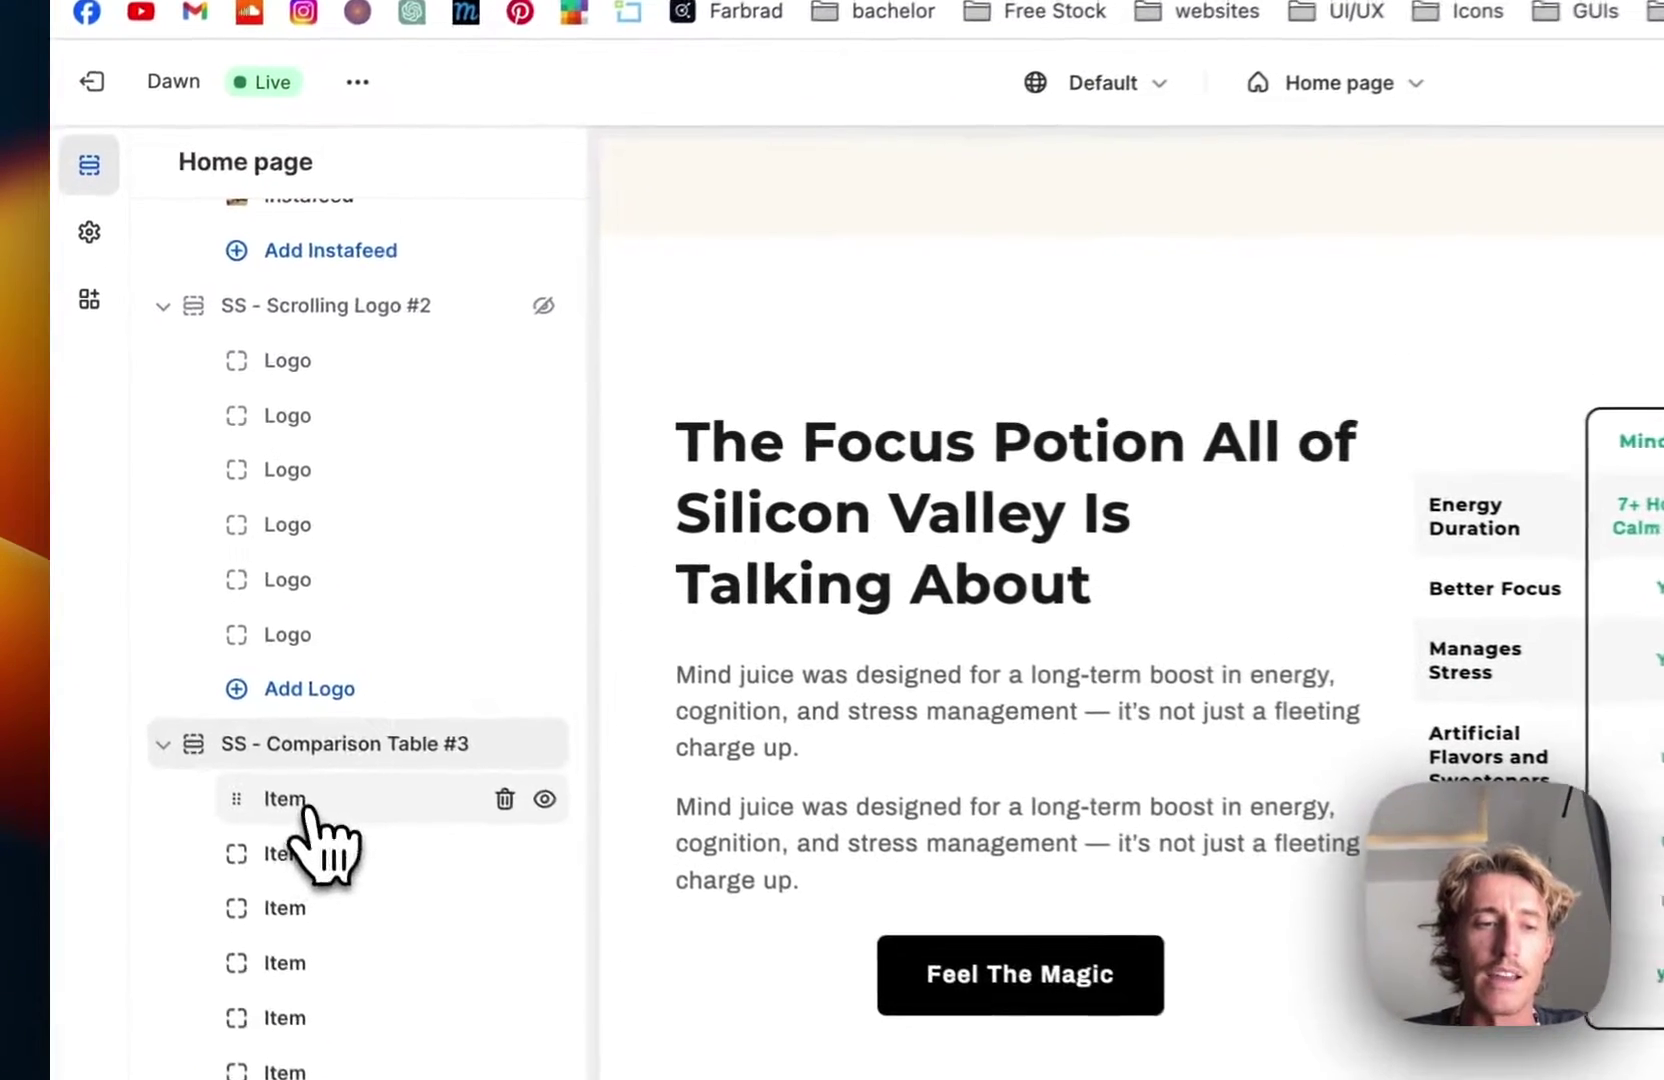
Step: Rename the first comparison row heading from Energy Duration to Energy Time
click(213, 672)
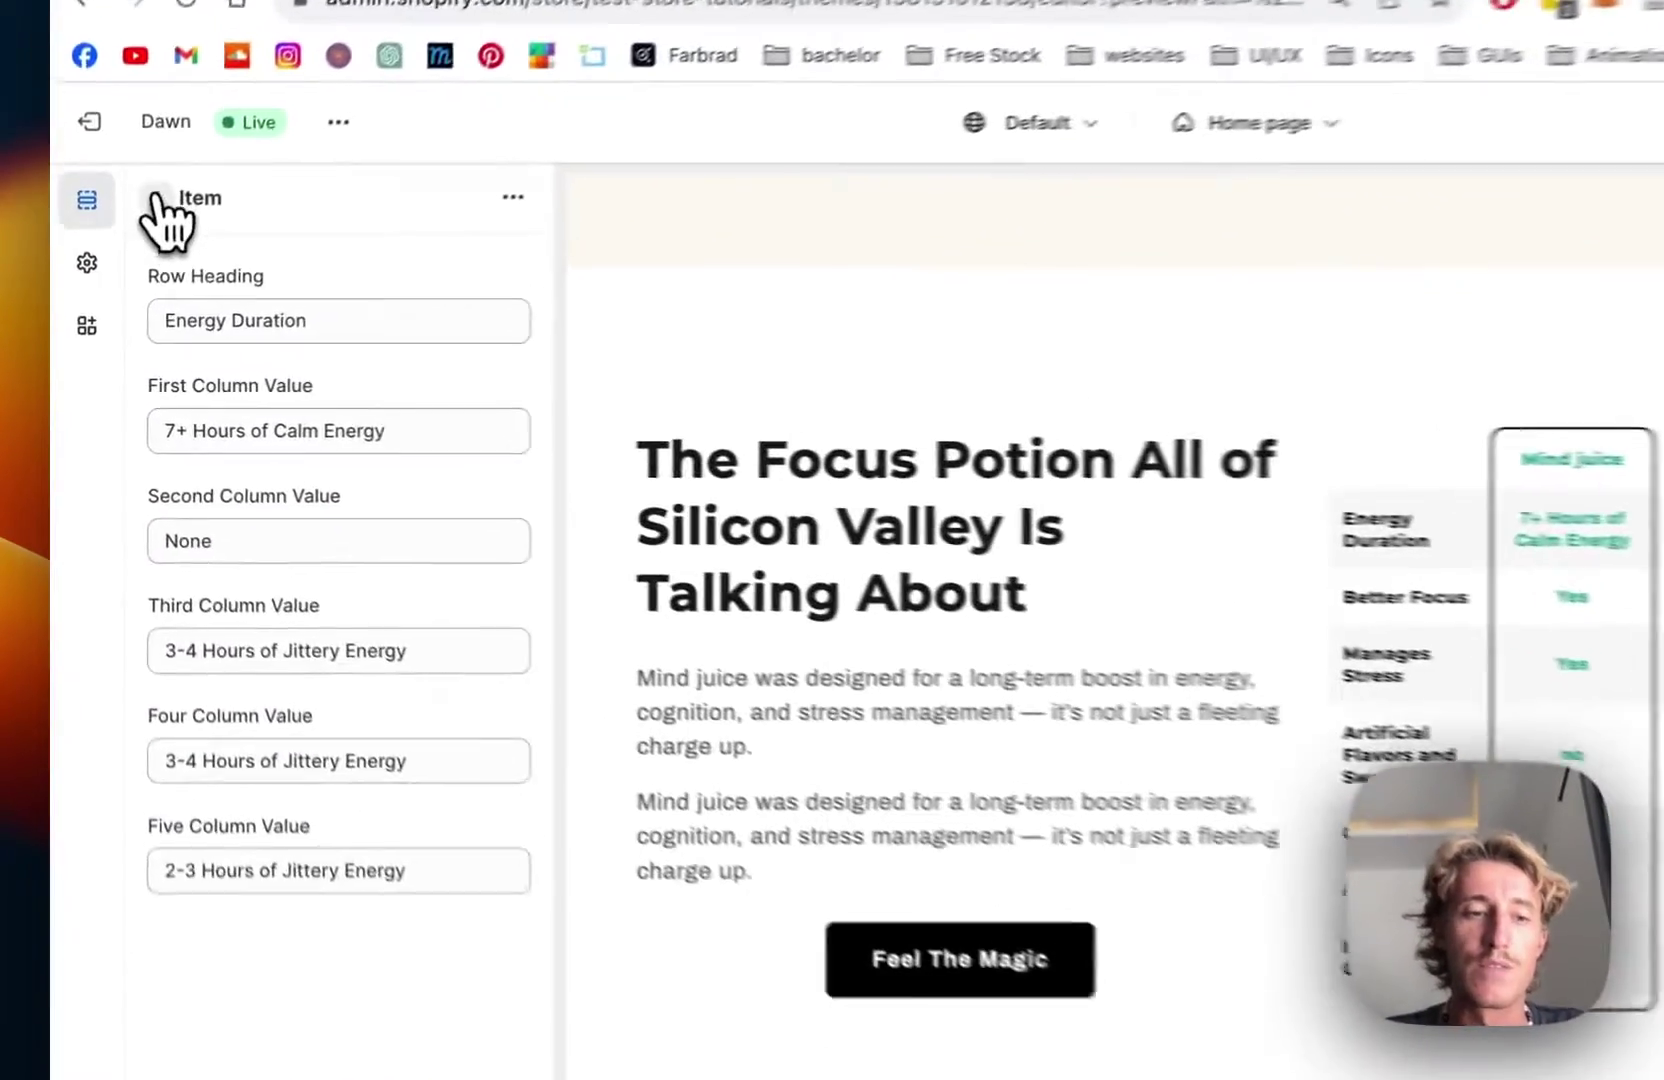
click(123, 257)
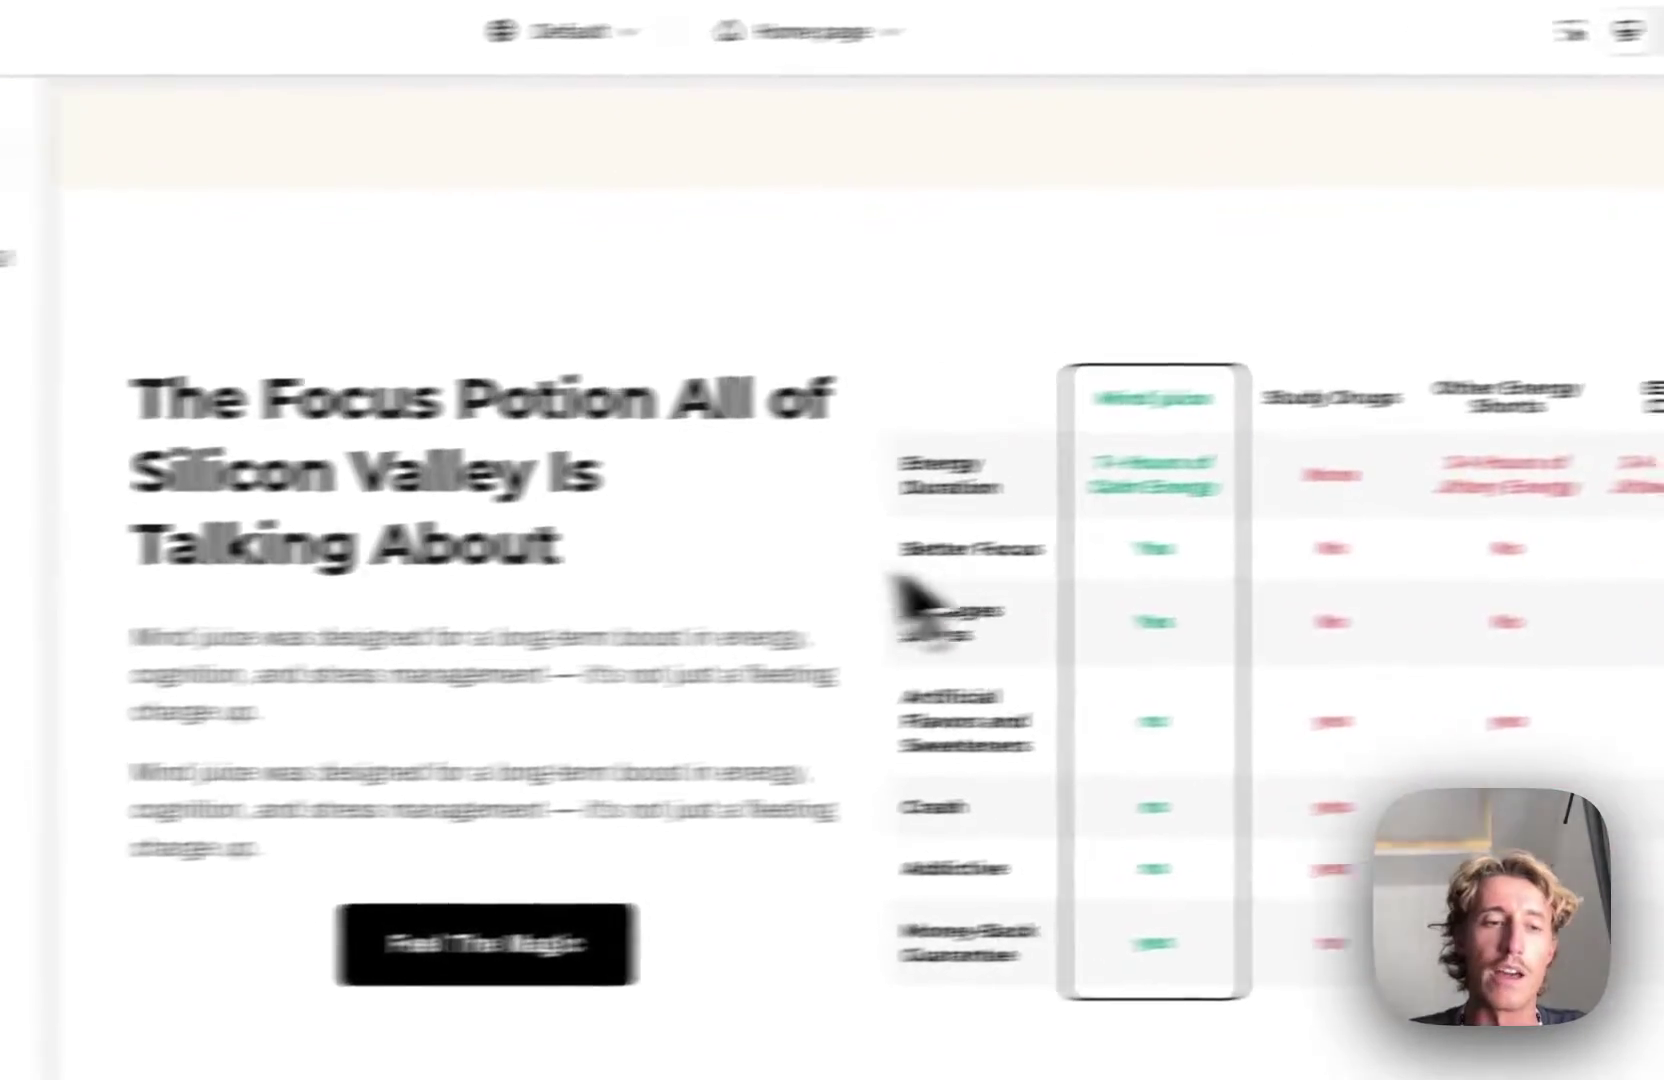
click(186, 750)
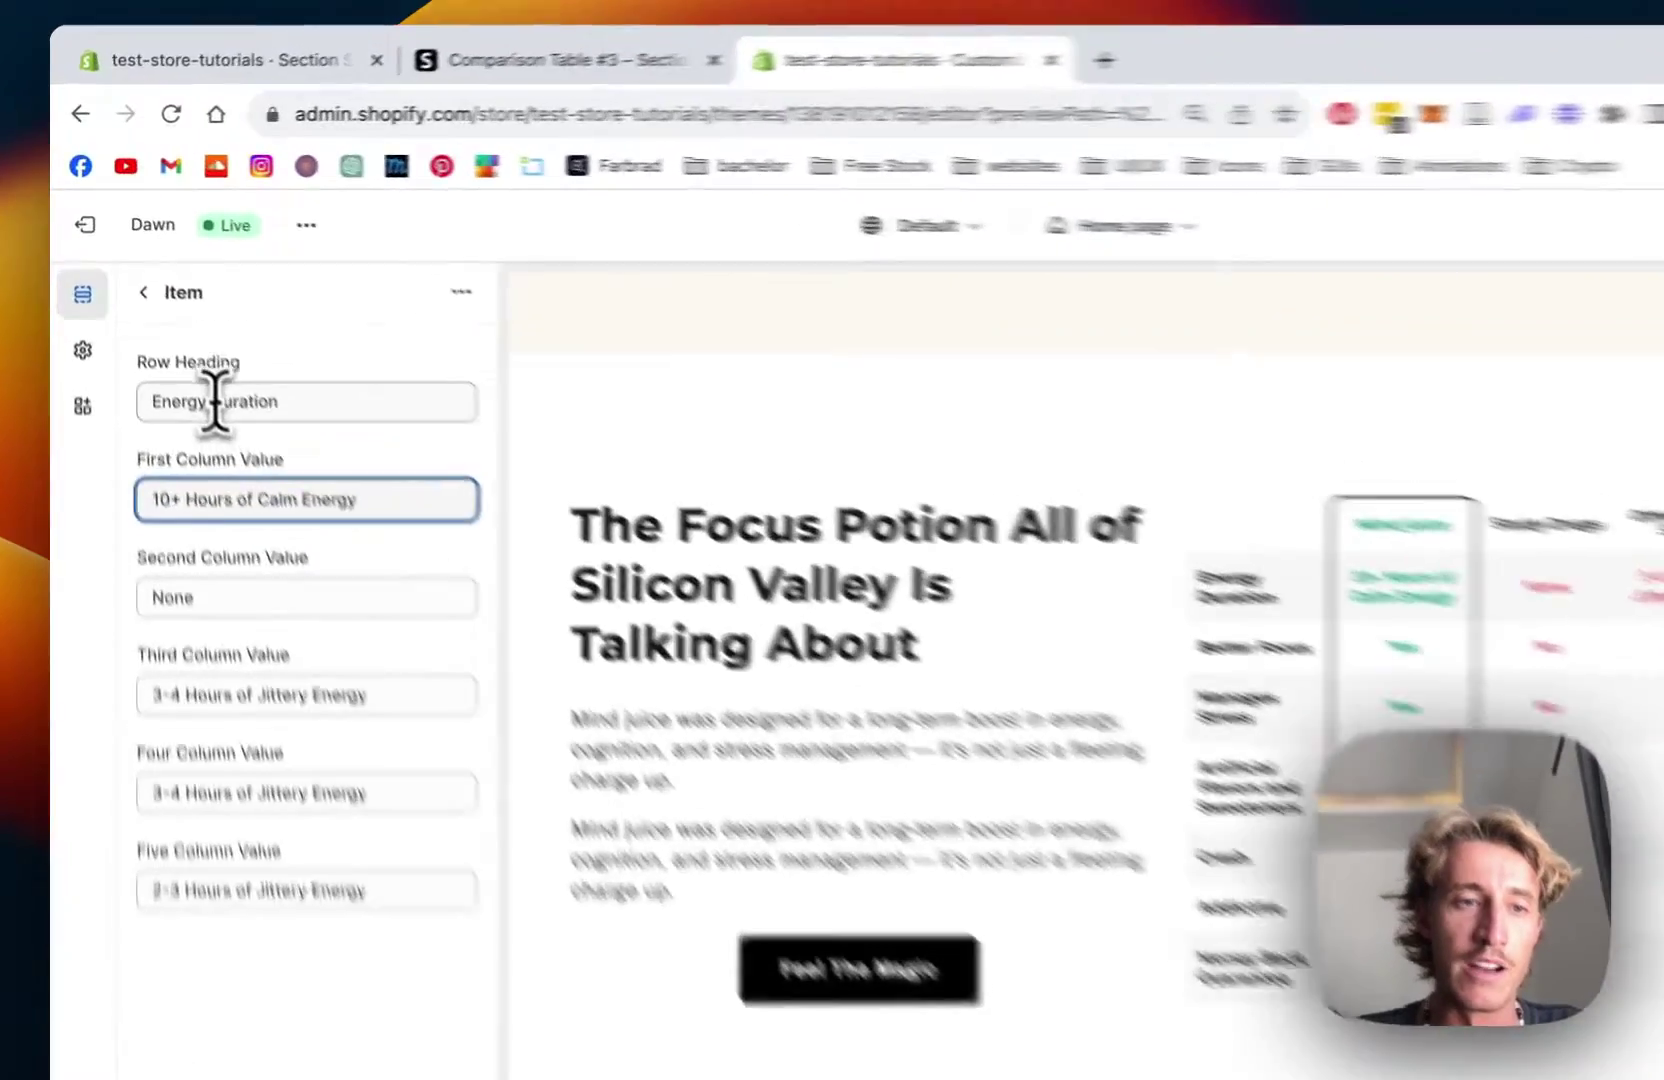
double_click(178, 340)
text(Time)
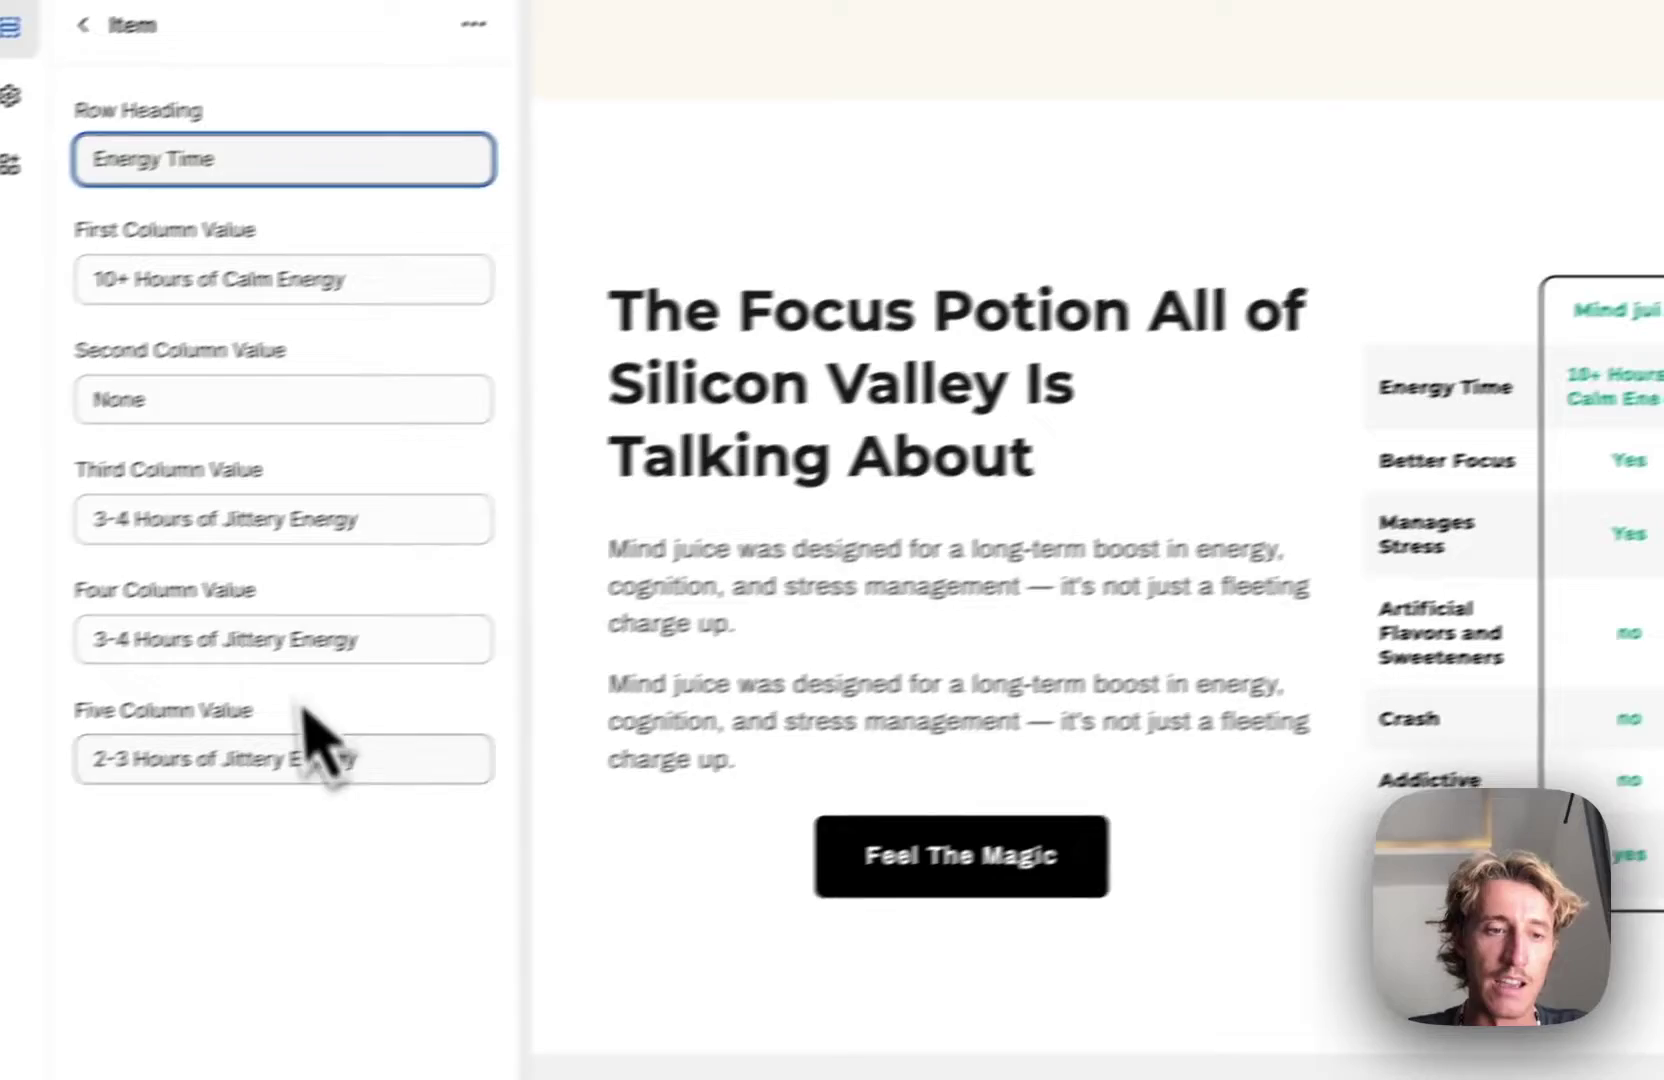
Step: Change the number in that row's Coffee value to 2 and return to the section list
double_click(115, 758)
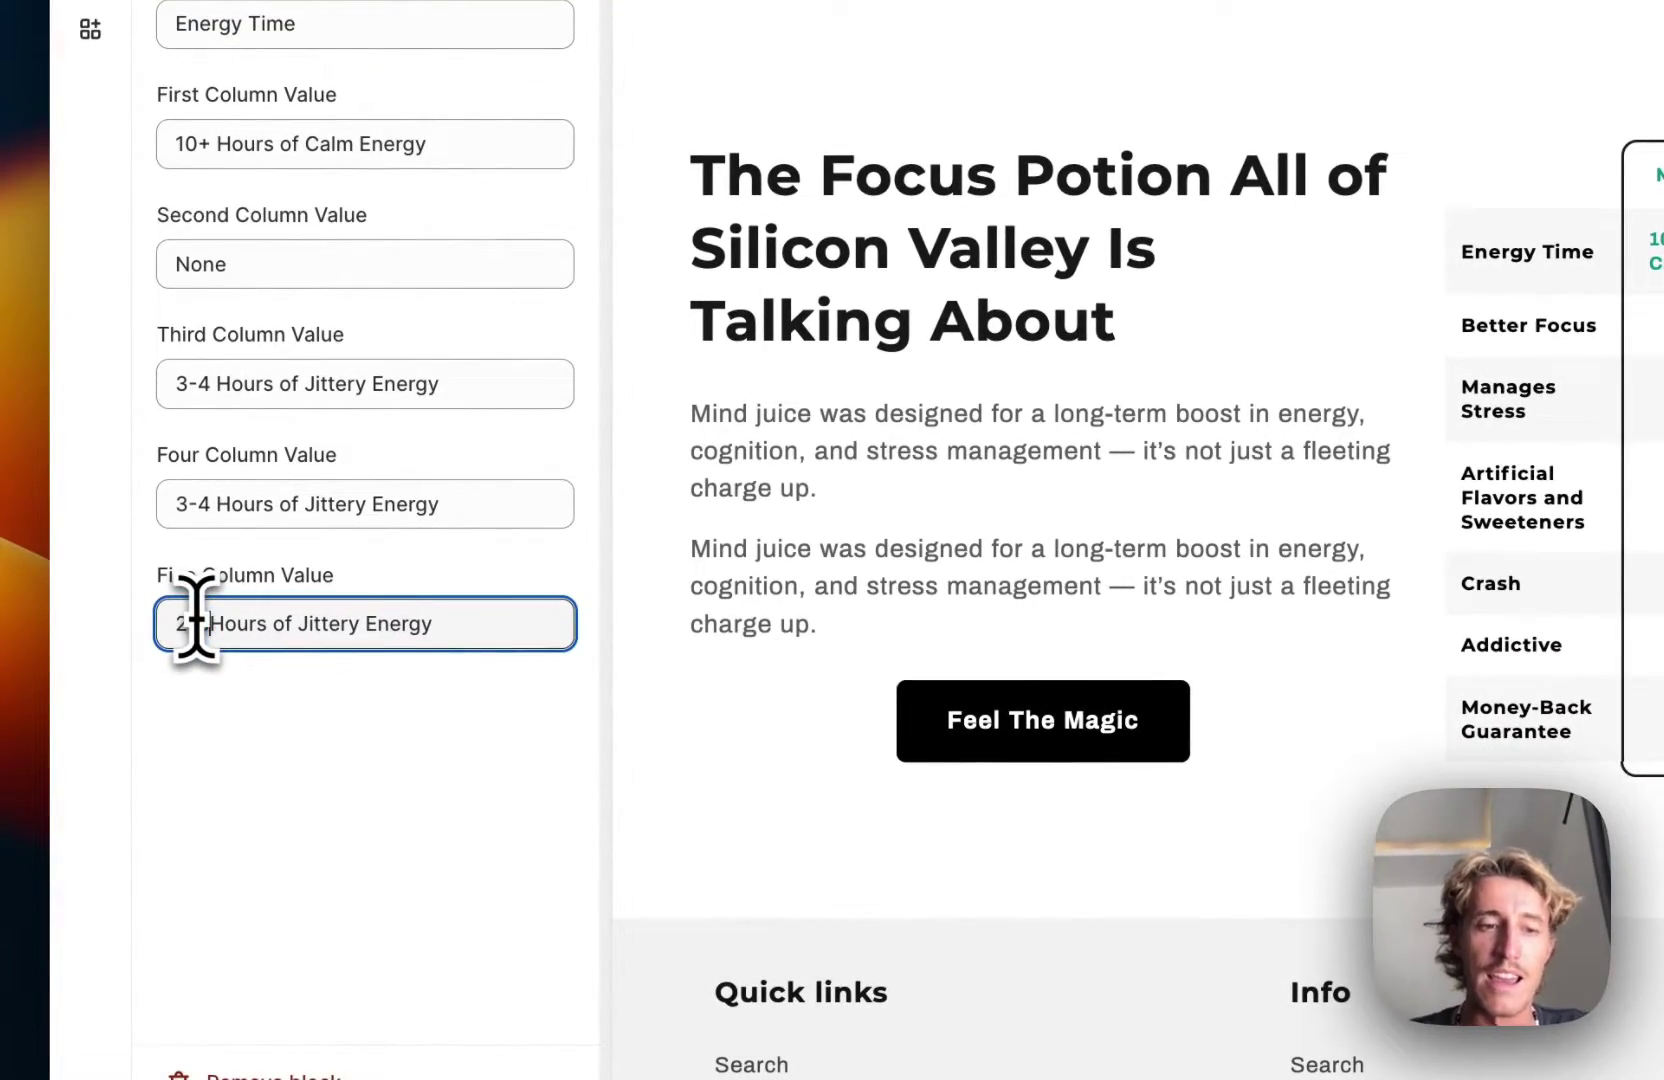
text(2)
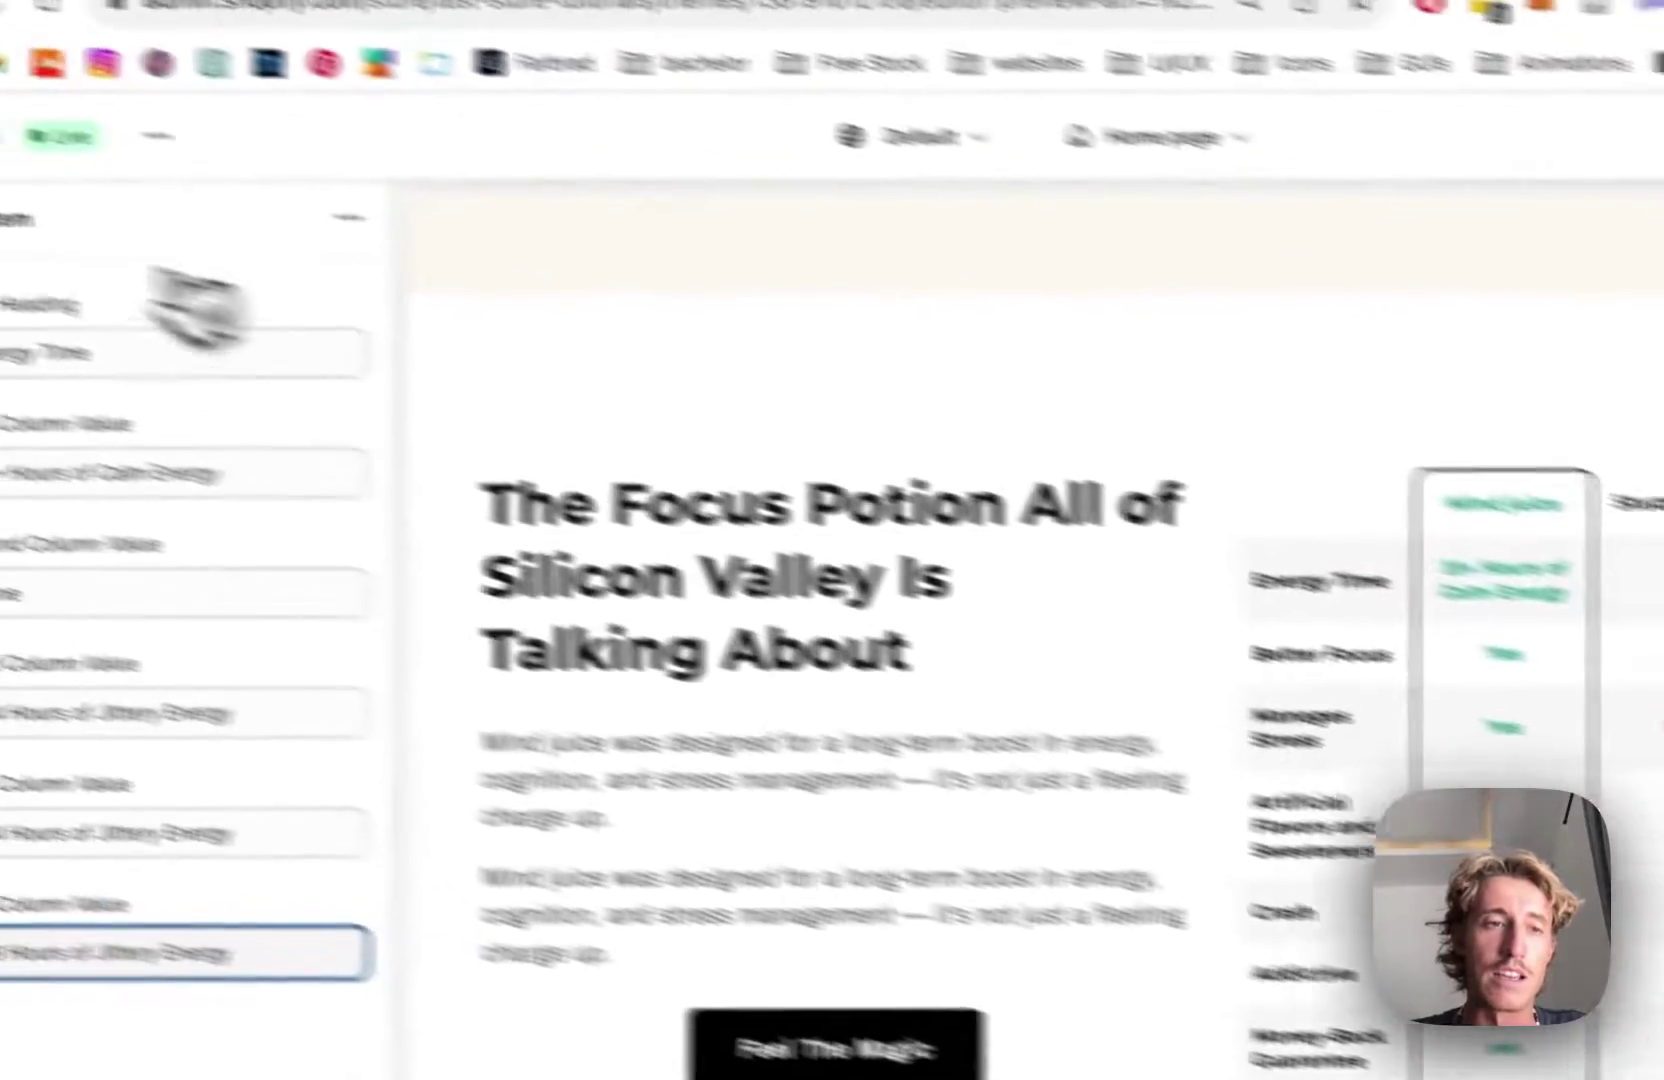
click(0, 221)
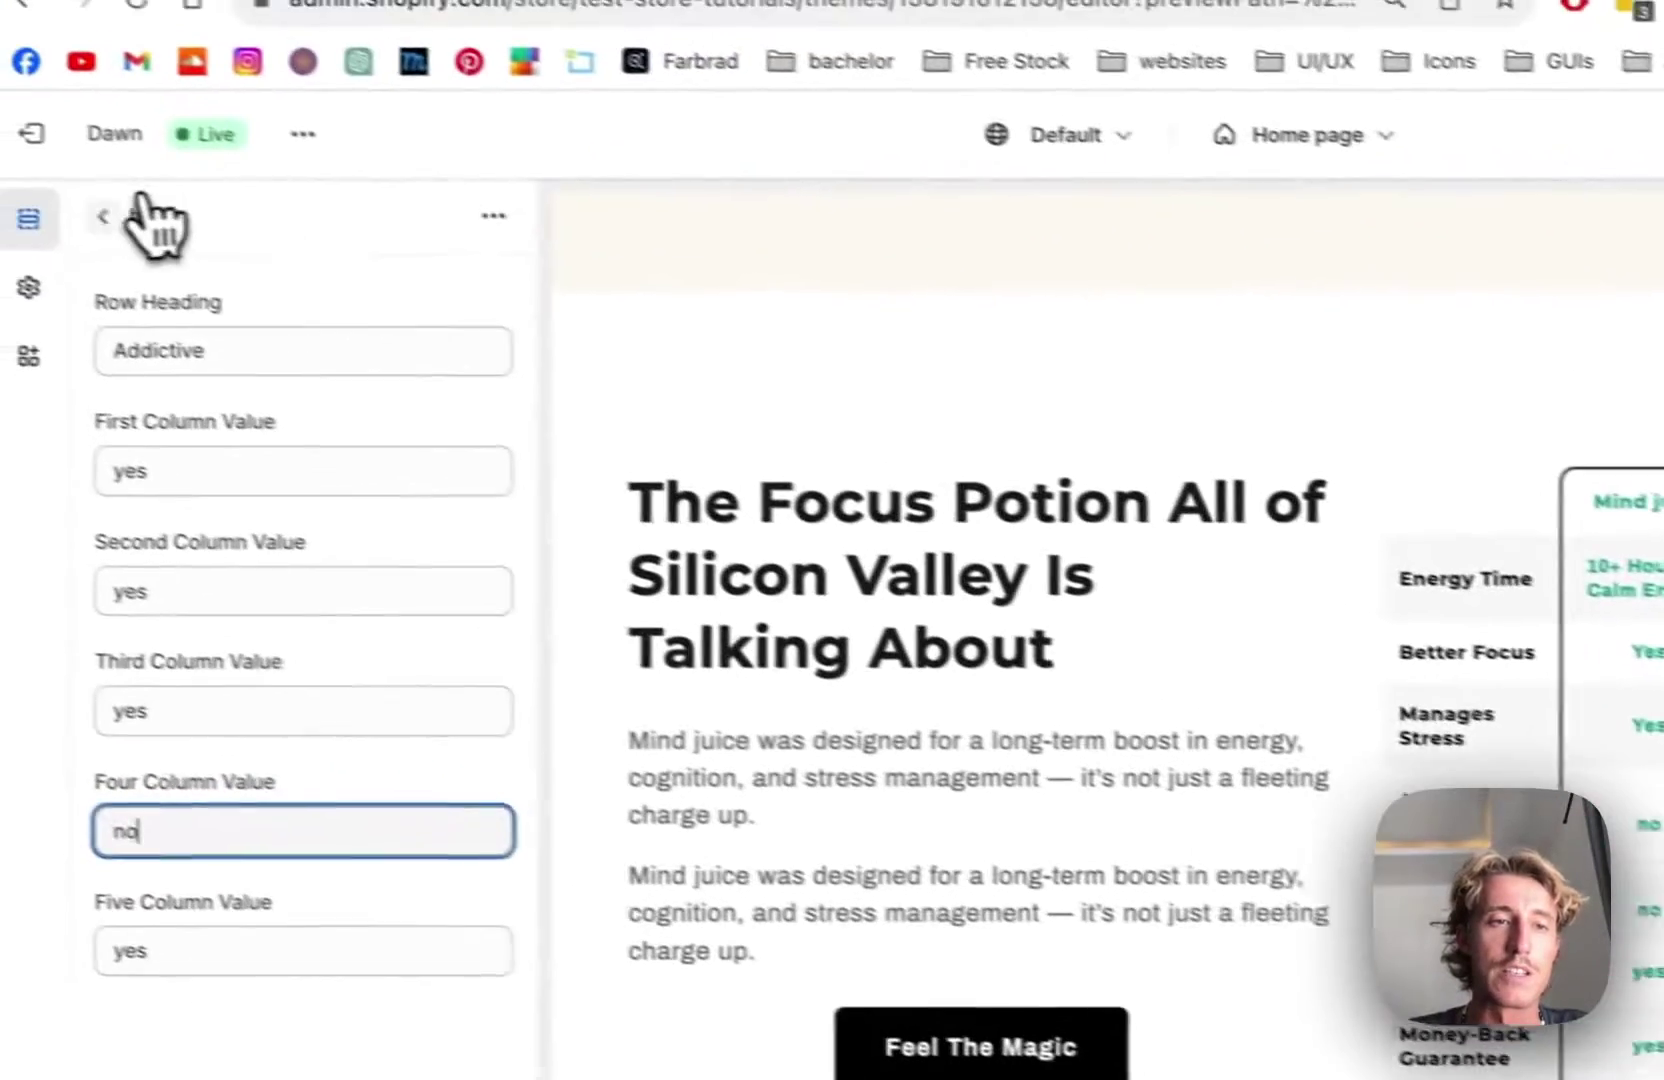
click(105, 215)
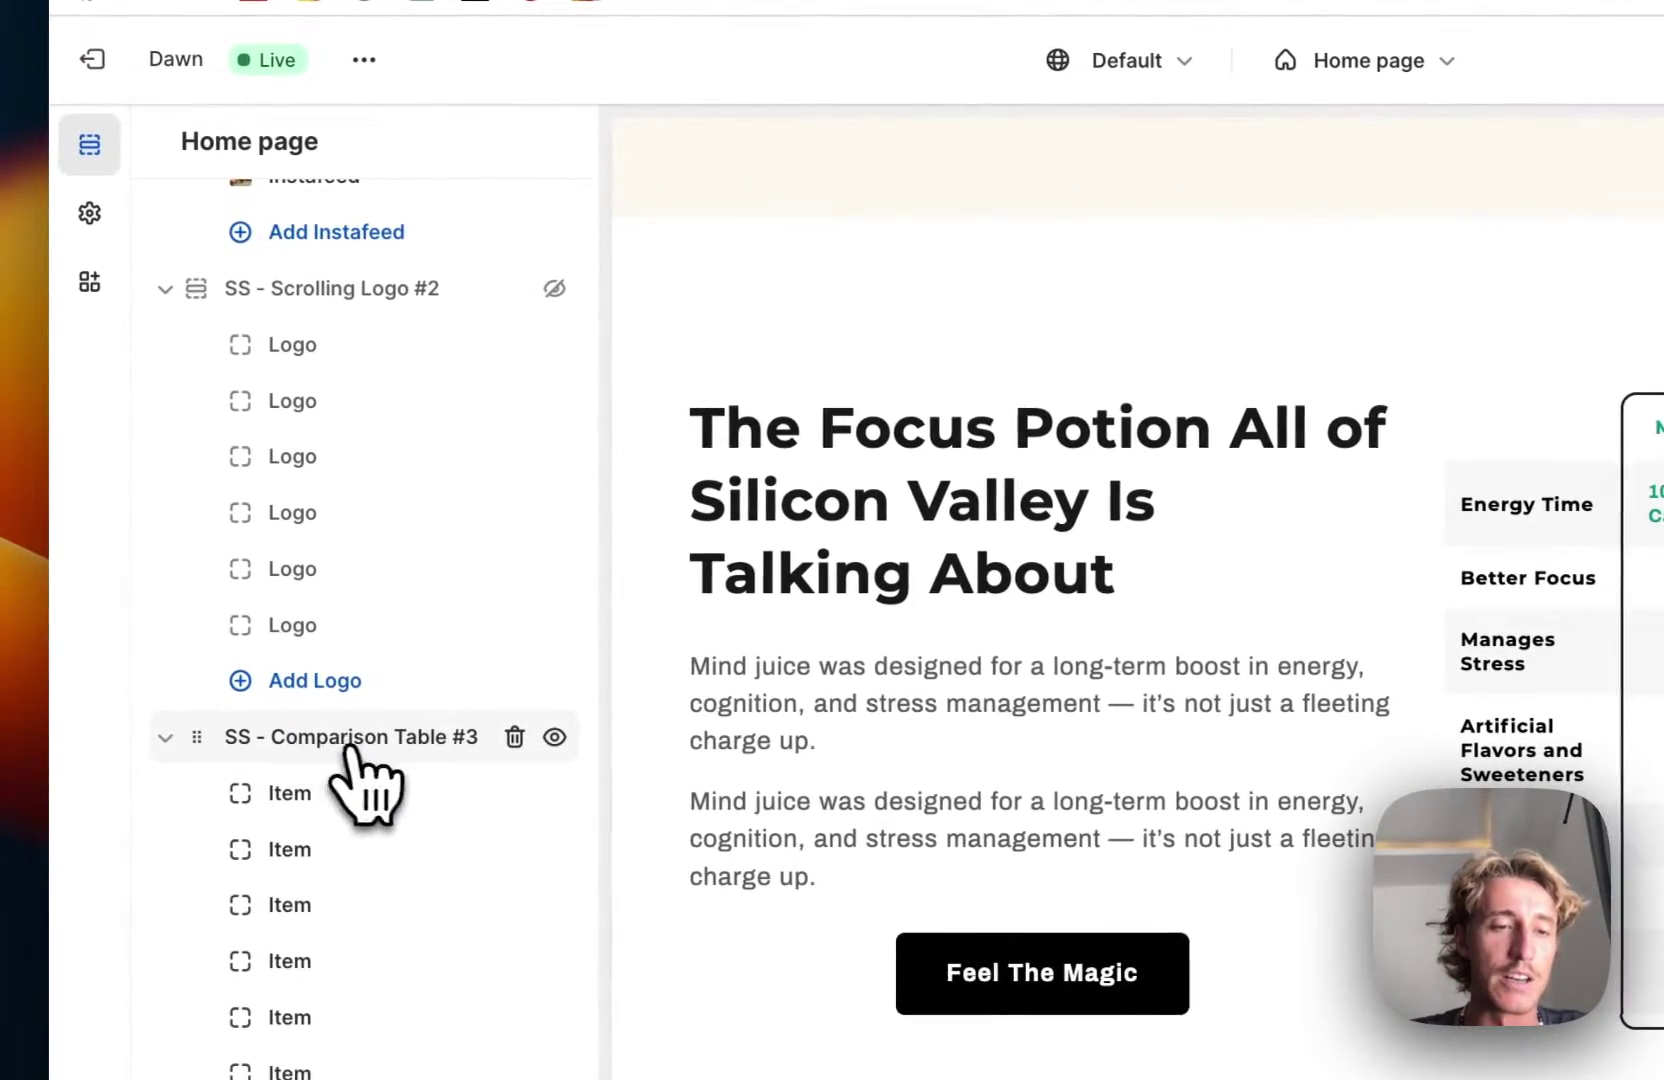
Step: Open the SS - Comparison Table #3 section settings and select the existing heading text
click(350, 742)
scroll(355, 362, down, 1)
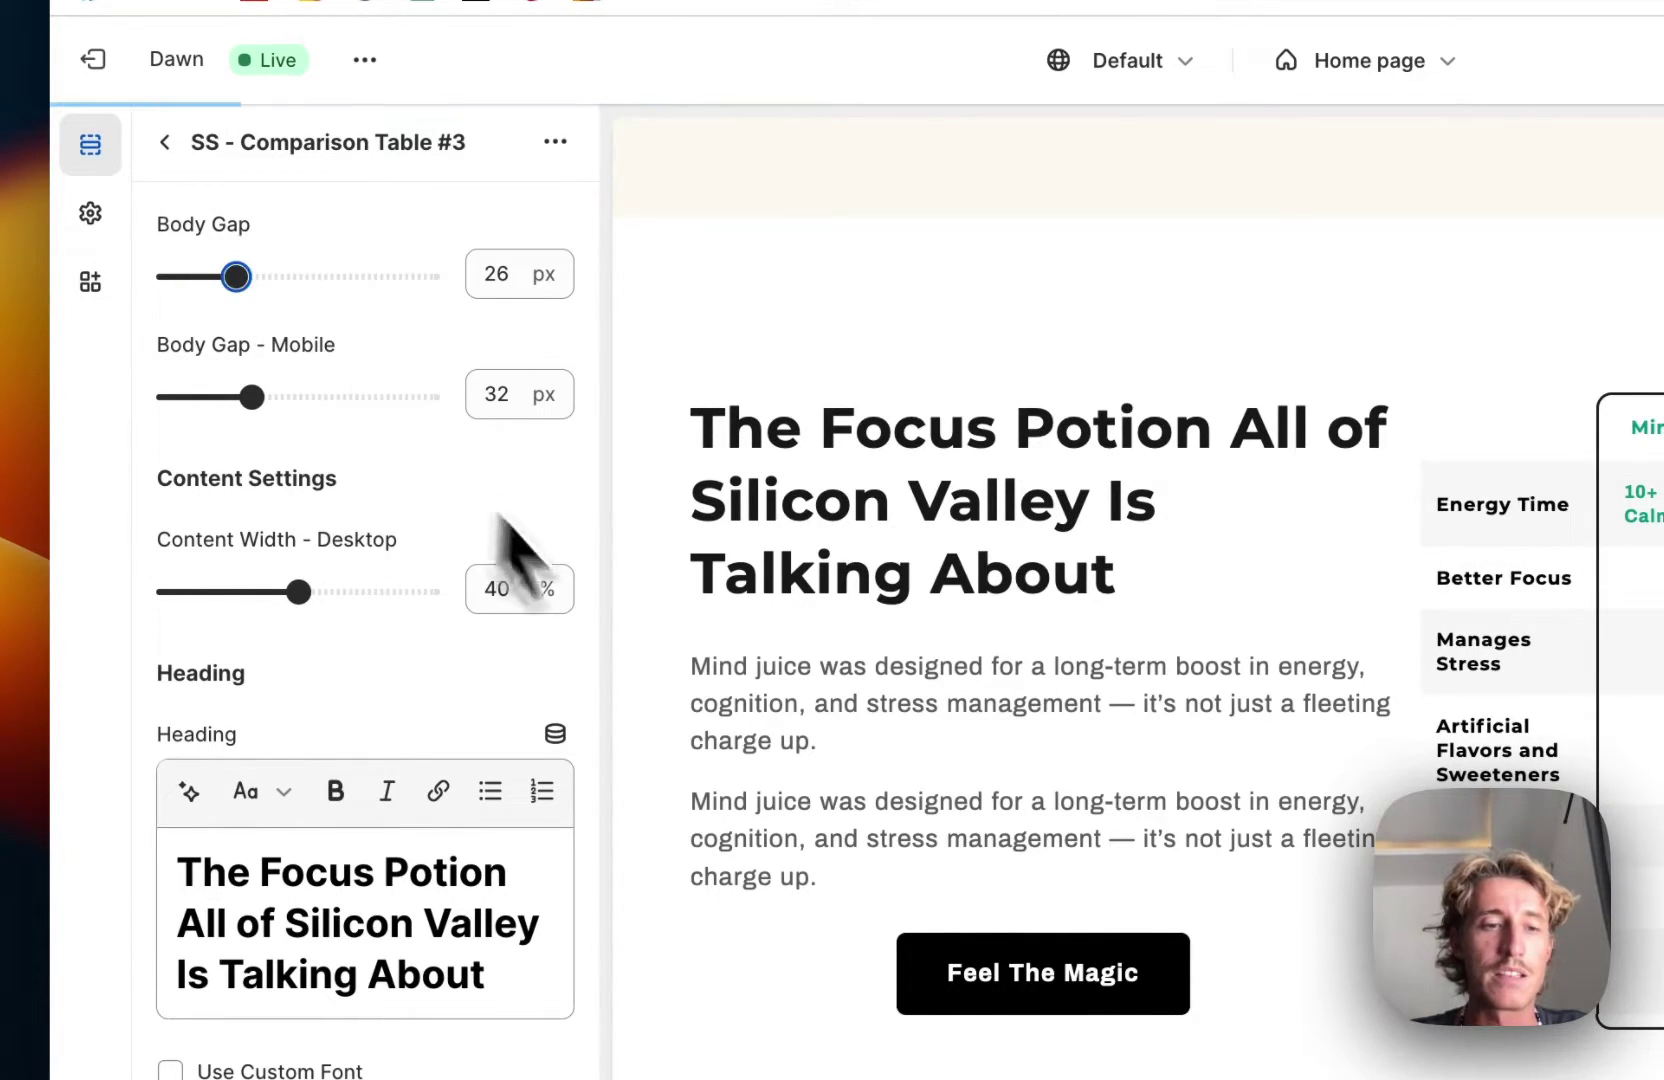
scroll(450, 760, down, 1)
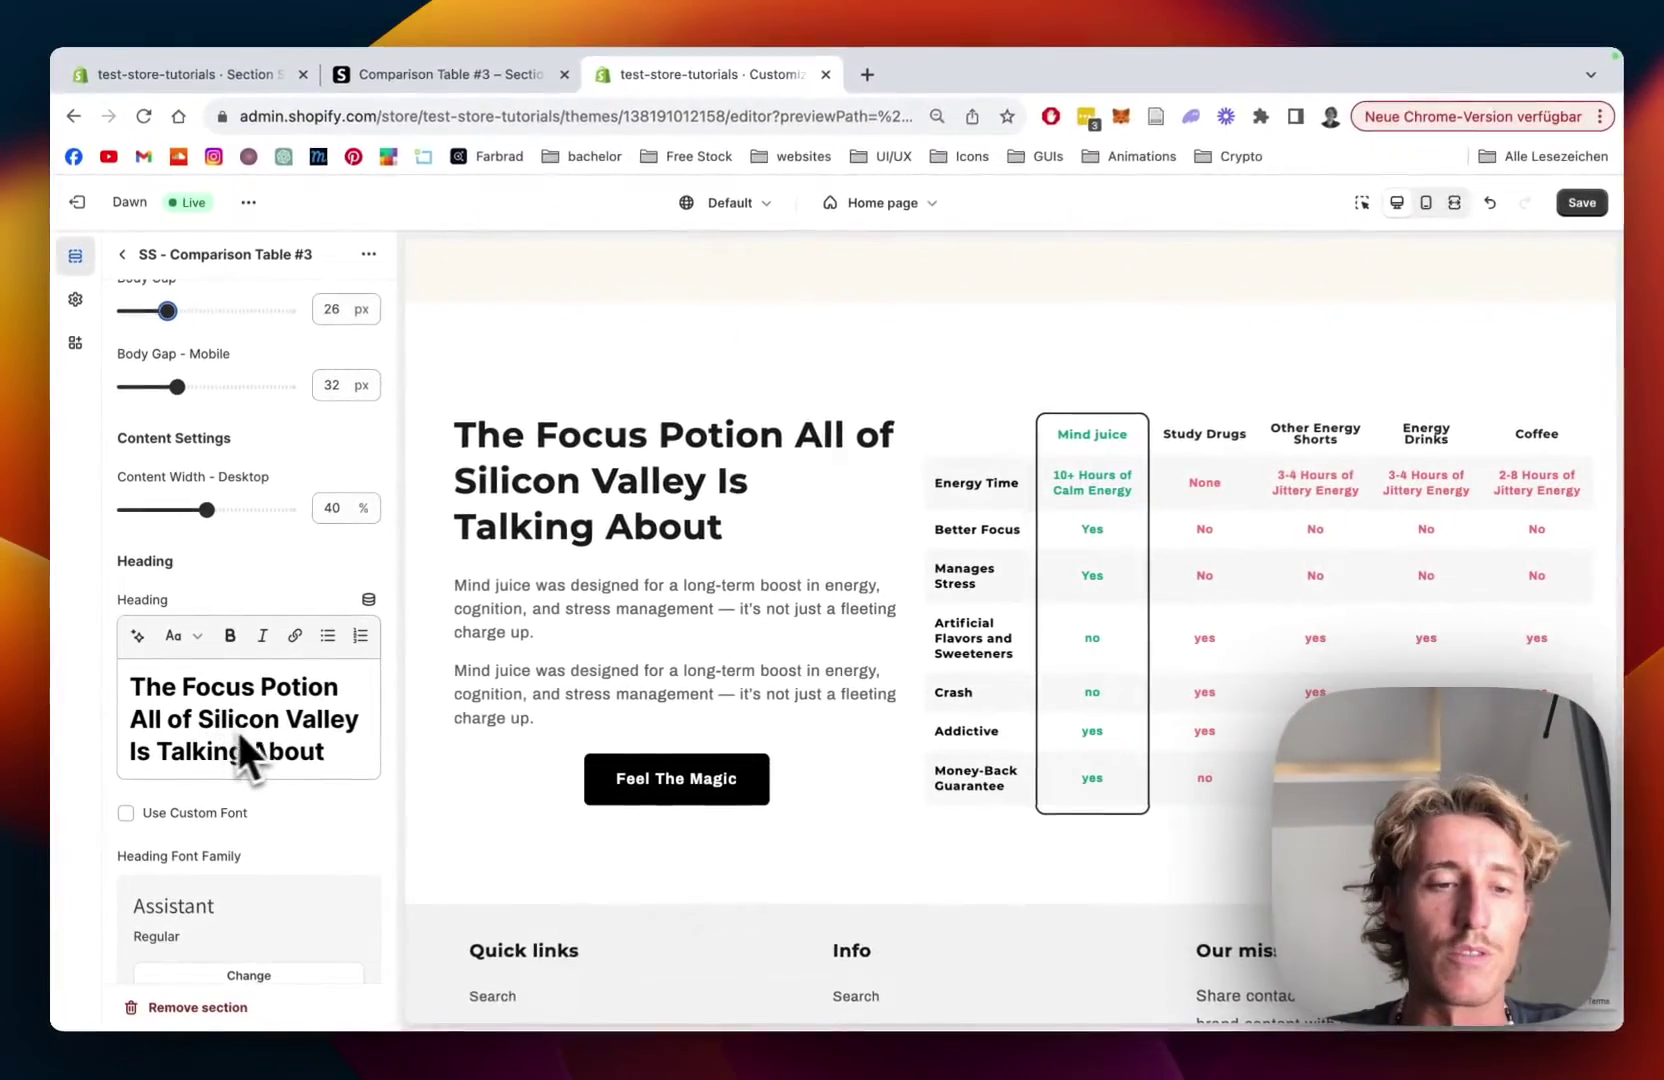
scroll(370, 940, down, 3)
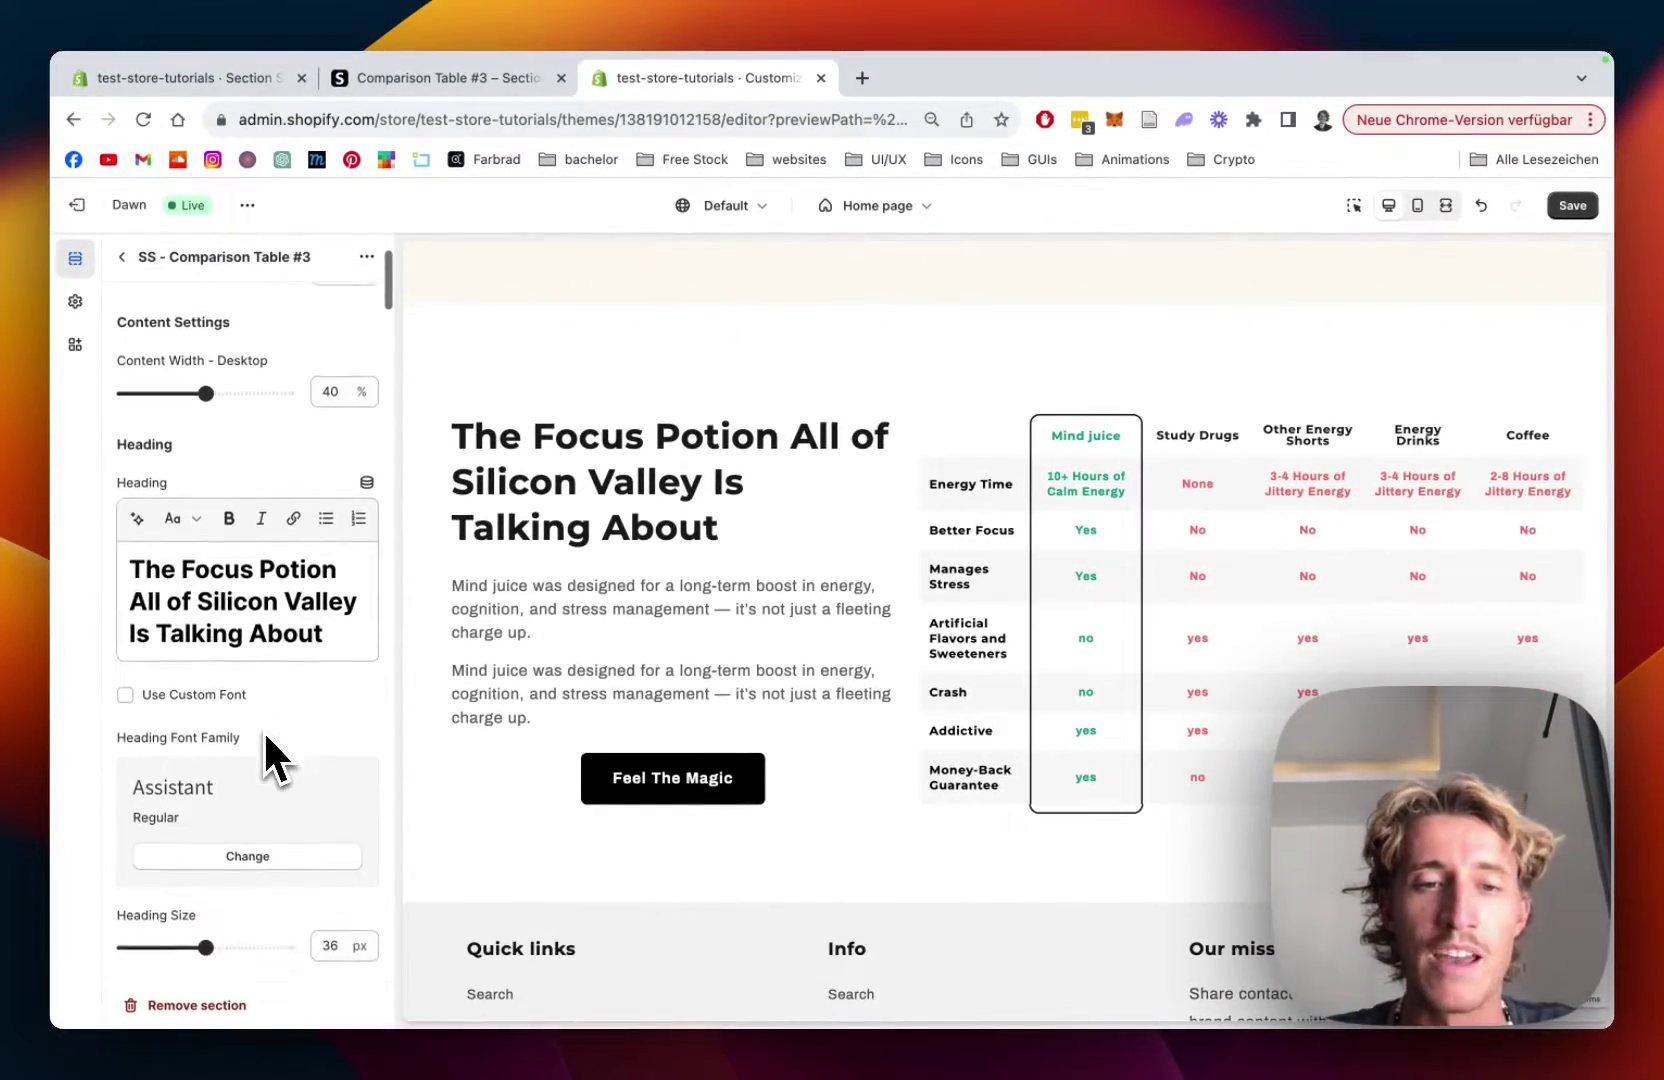
scroll(177, 607, down, 7)
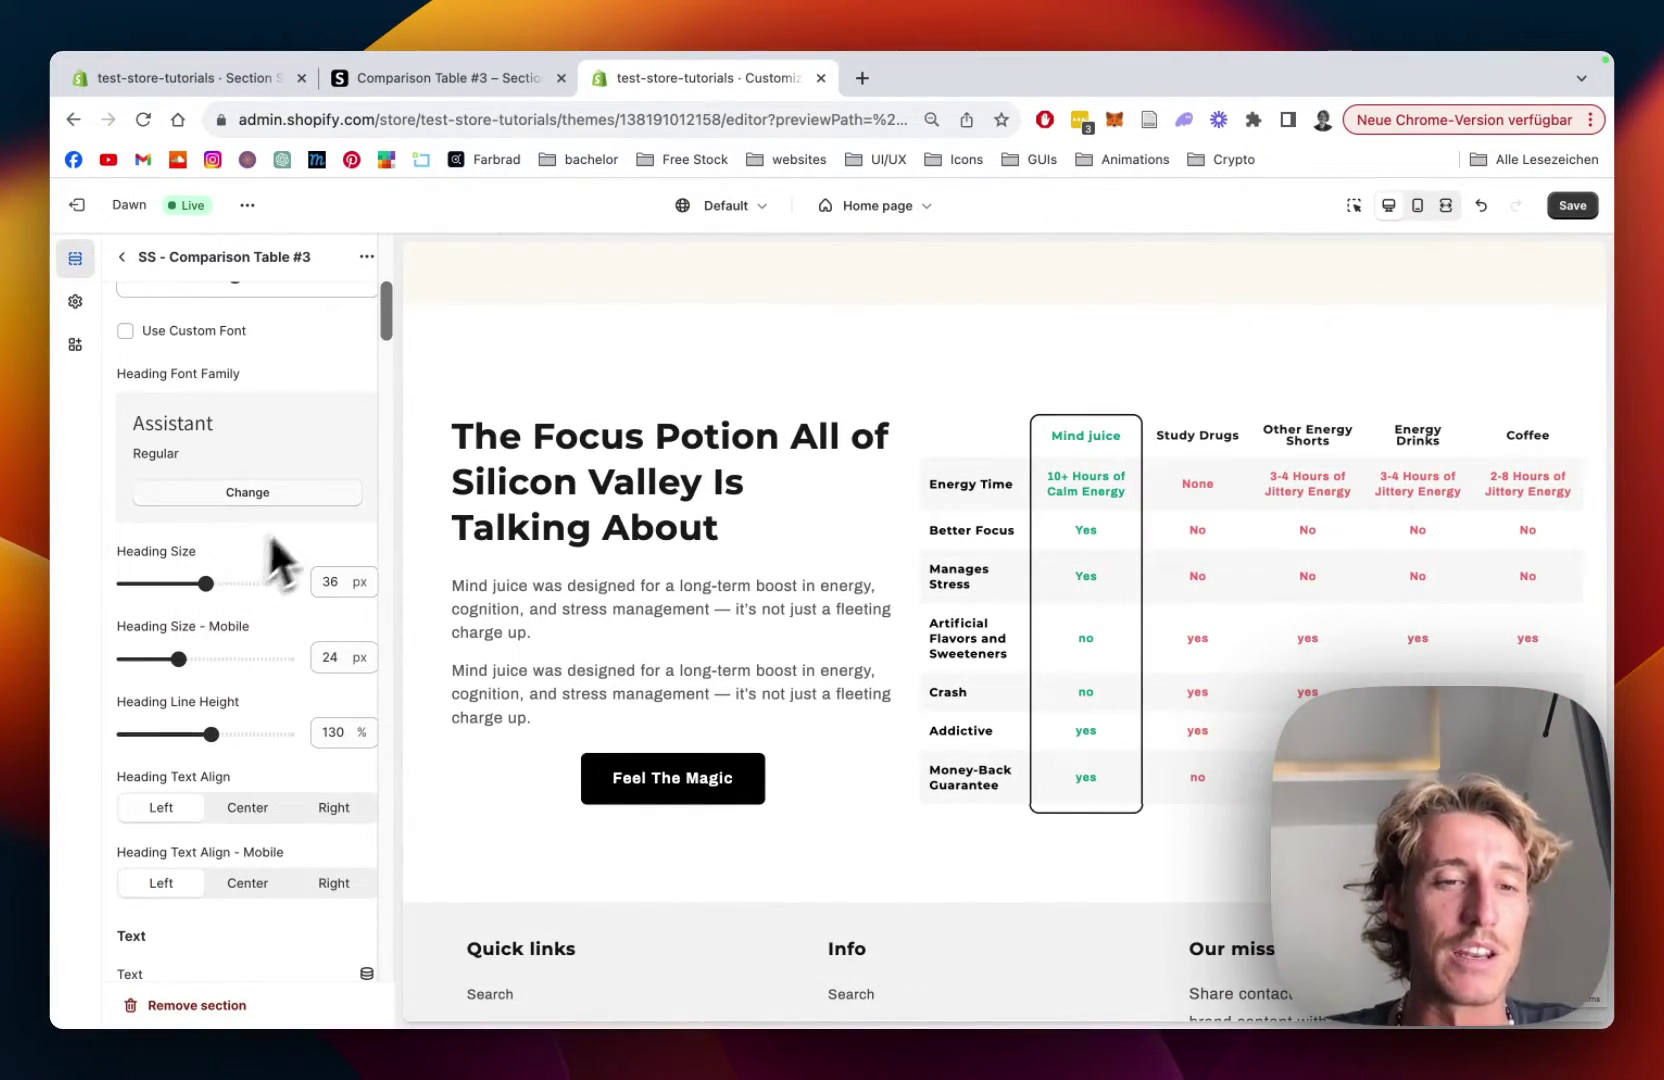
scroll(300, 590, up, 4)
drag(322, 465, 115, 411)
key(ctrl+c)
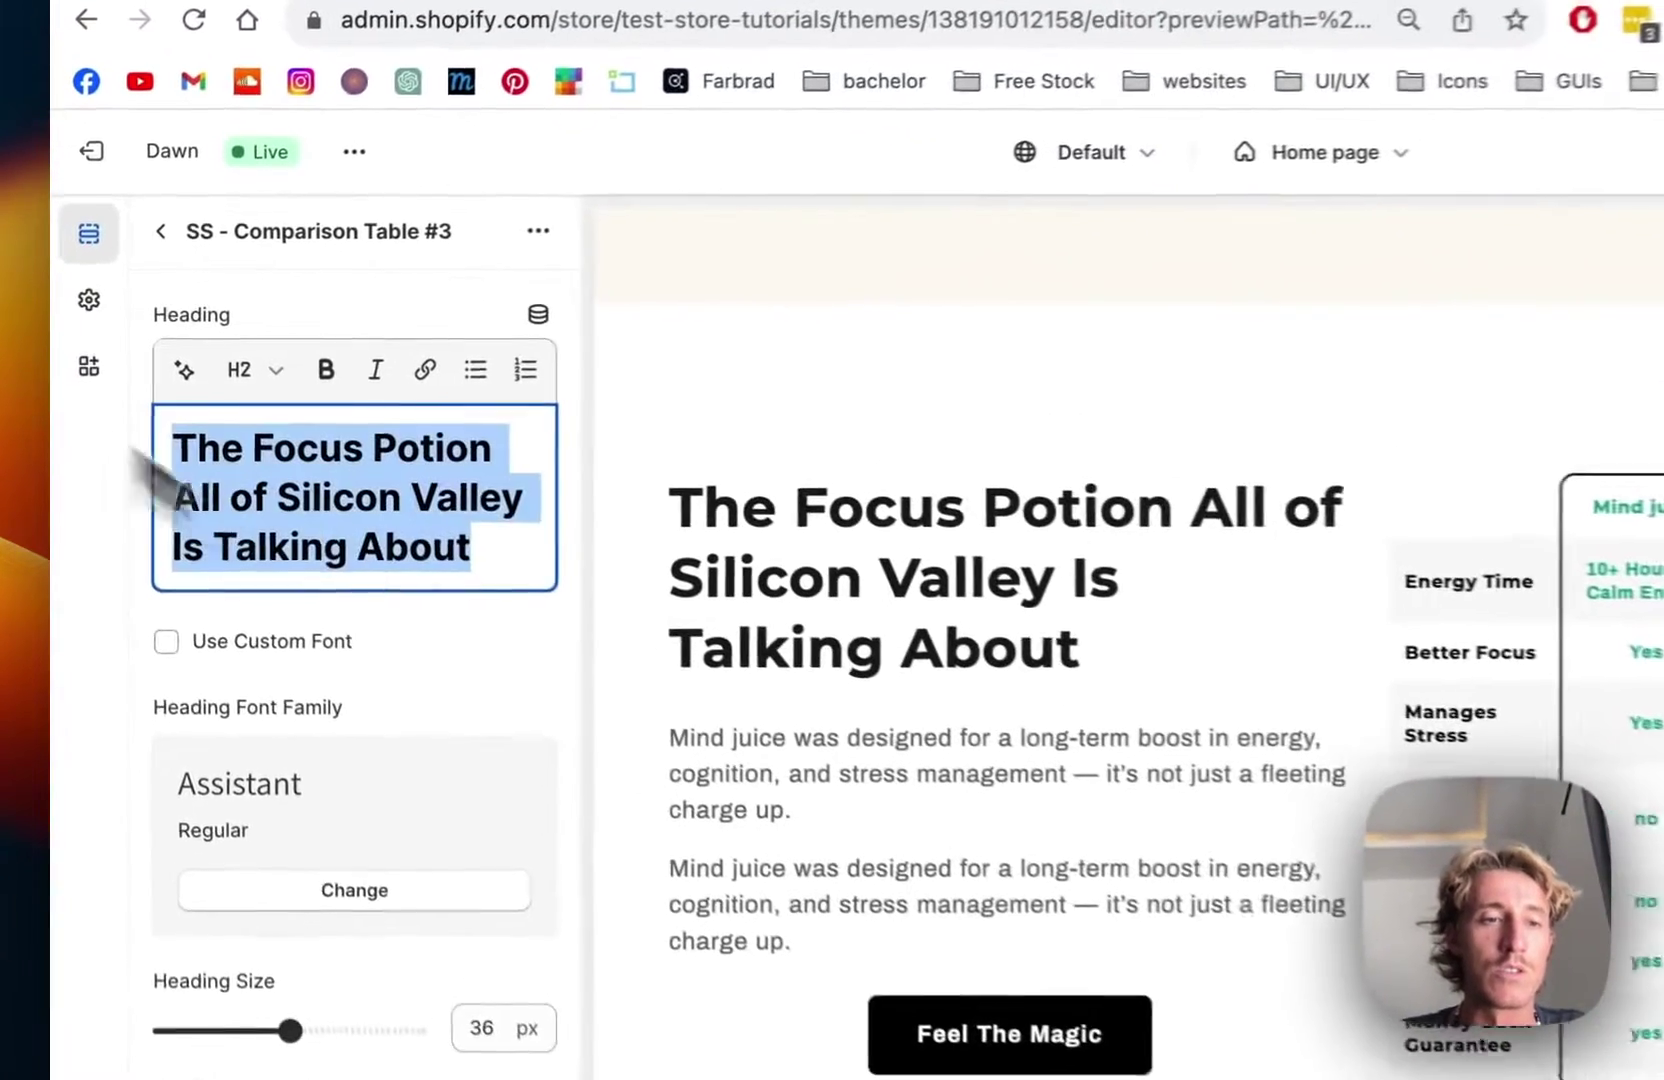
Step: Replace the heading with 'The Focus Potion All of Silicon Valley Is Talking About'
key(BackSpace)
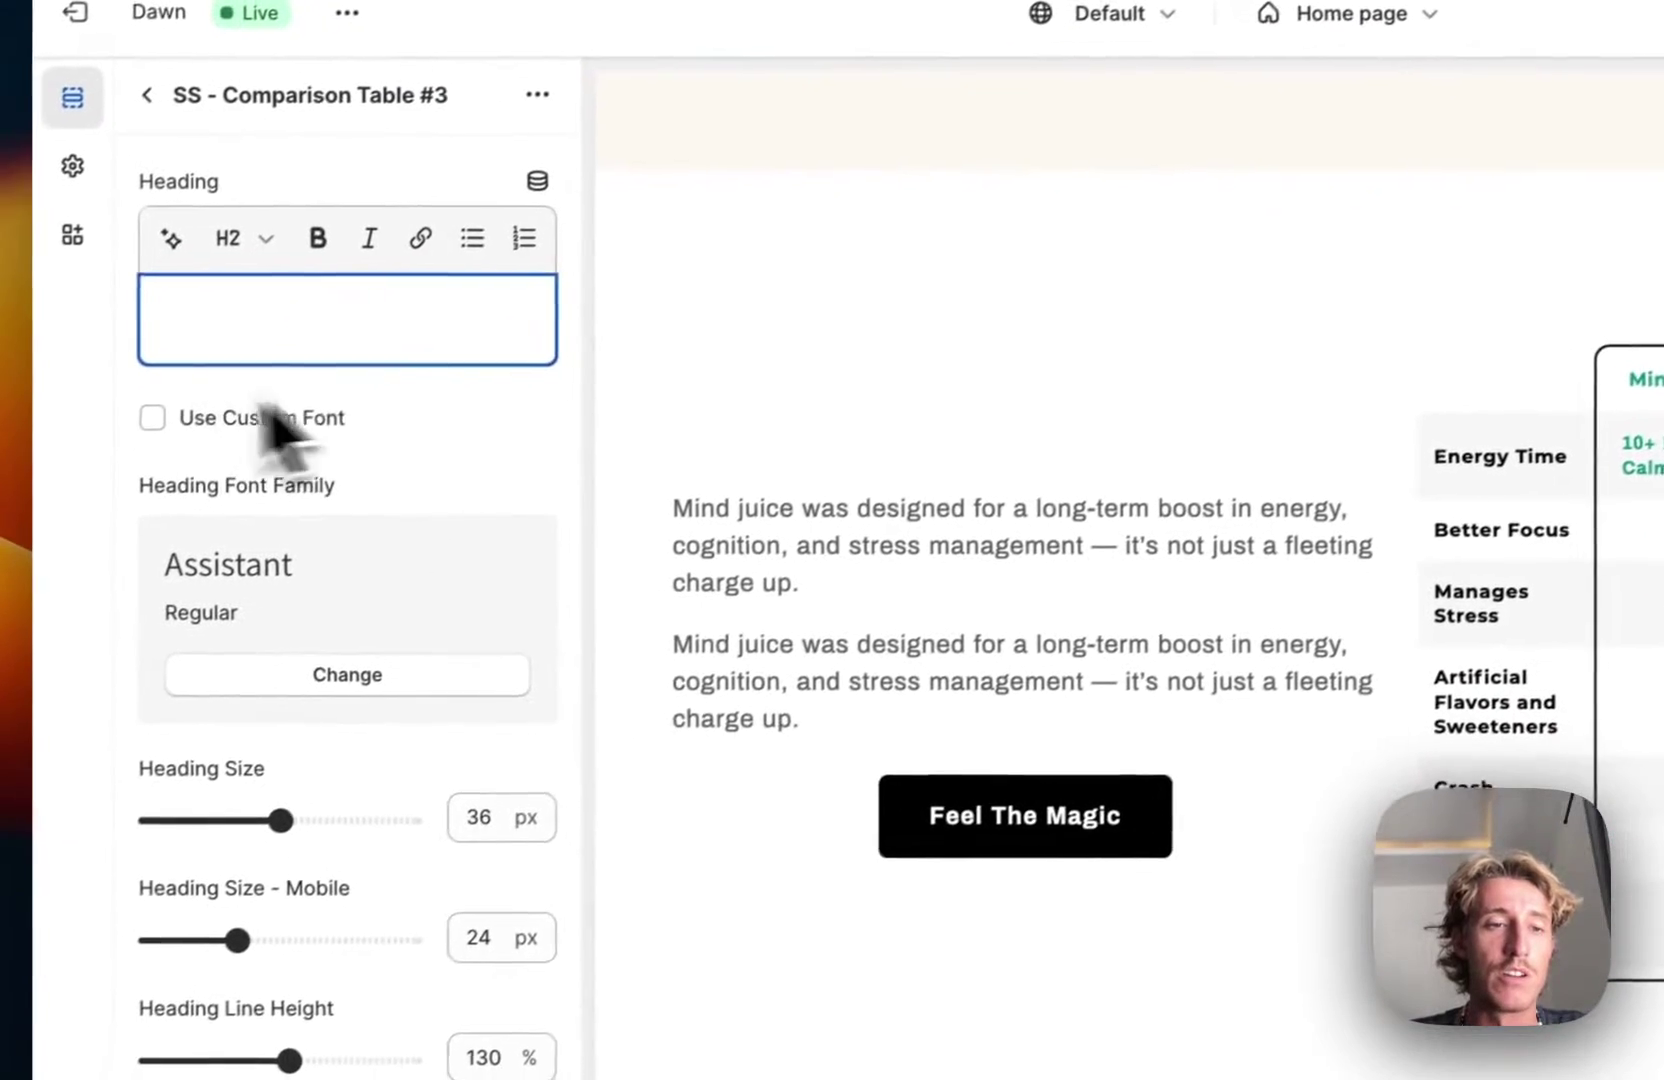
click(528, 472)
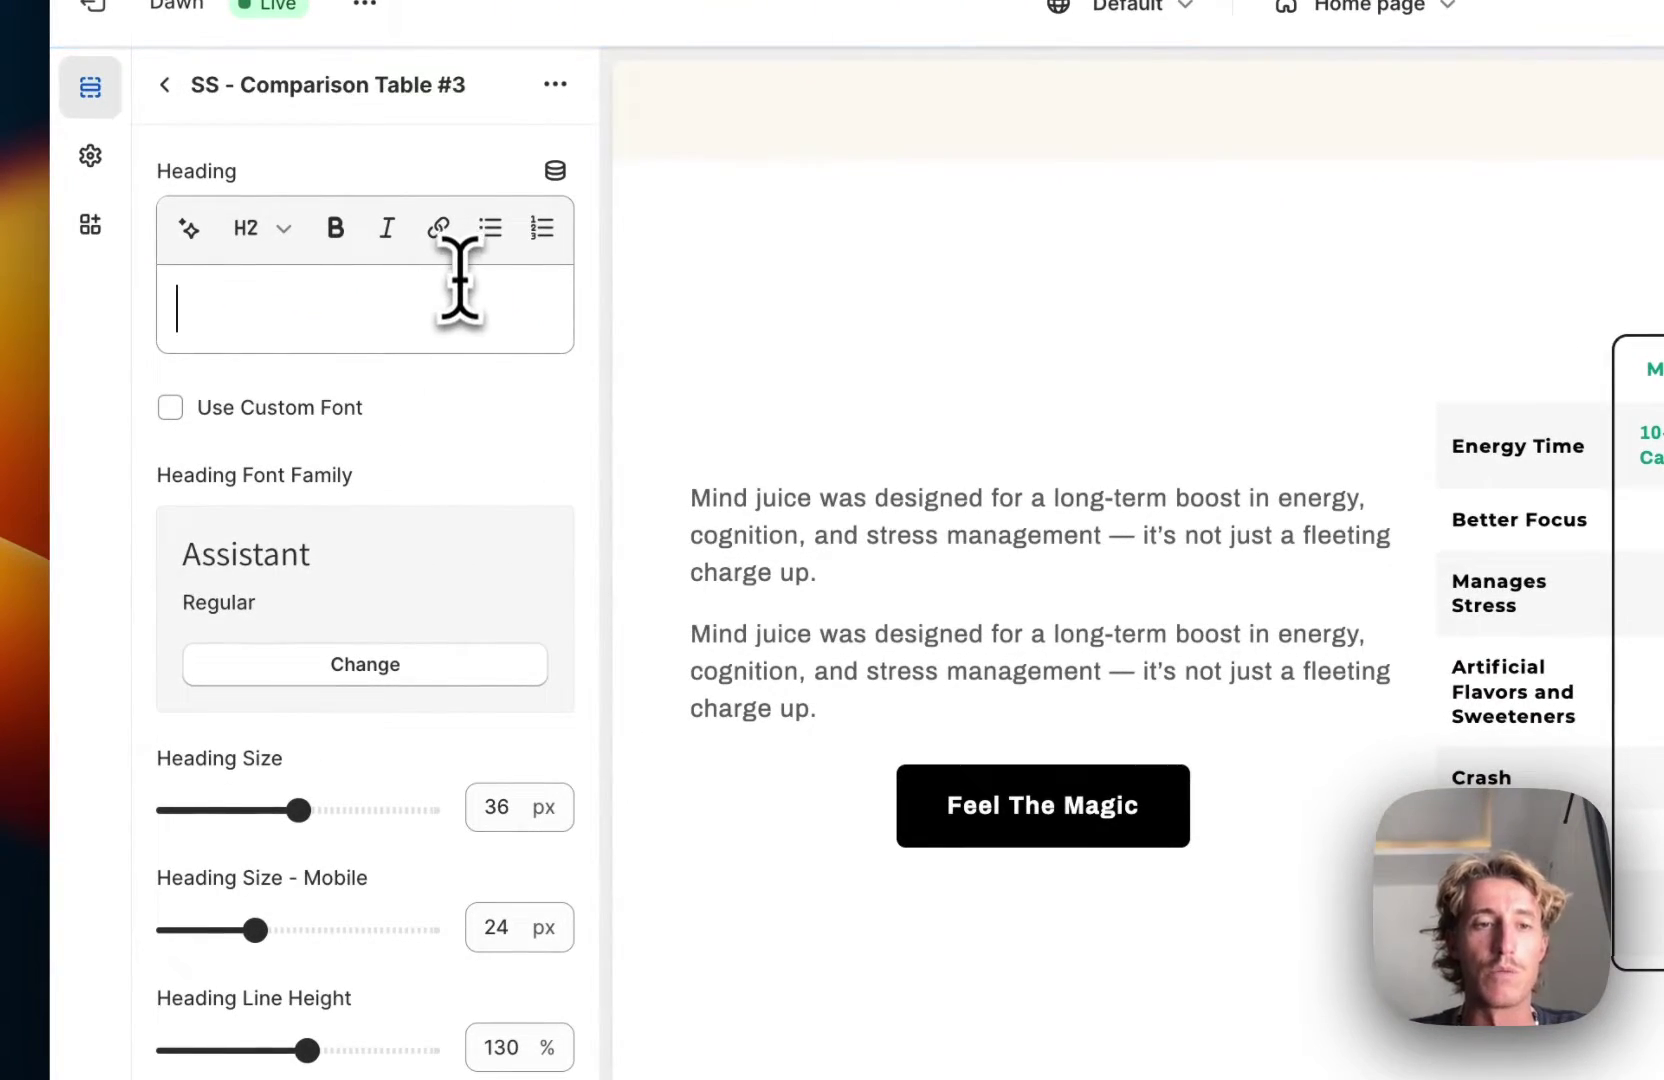
click(460, 275)
key(ctrl+v)
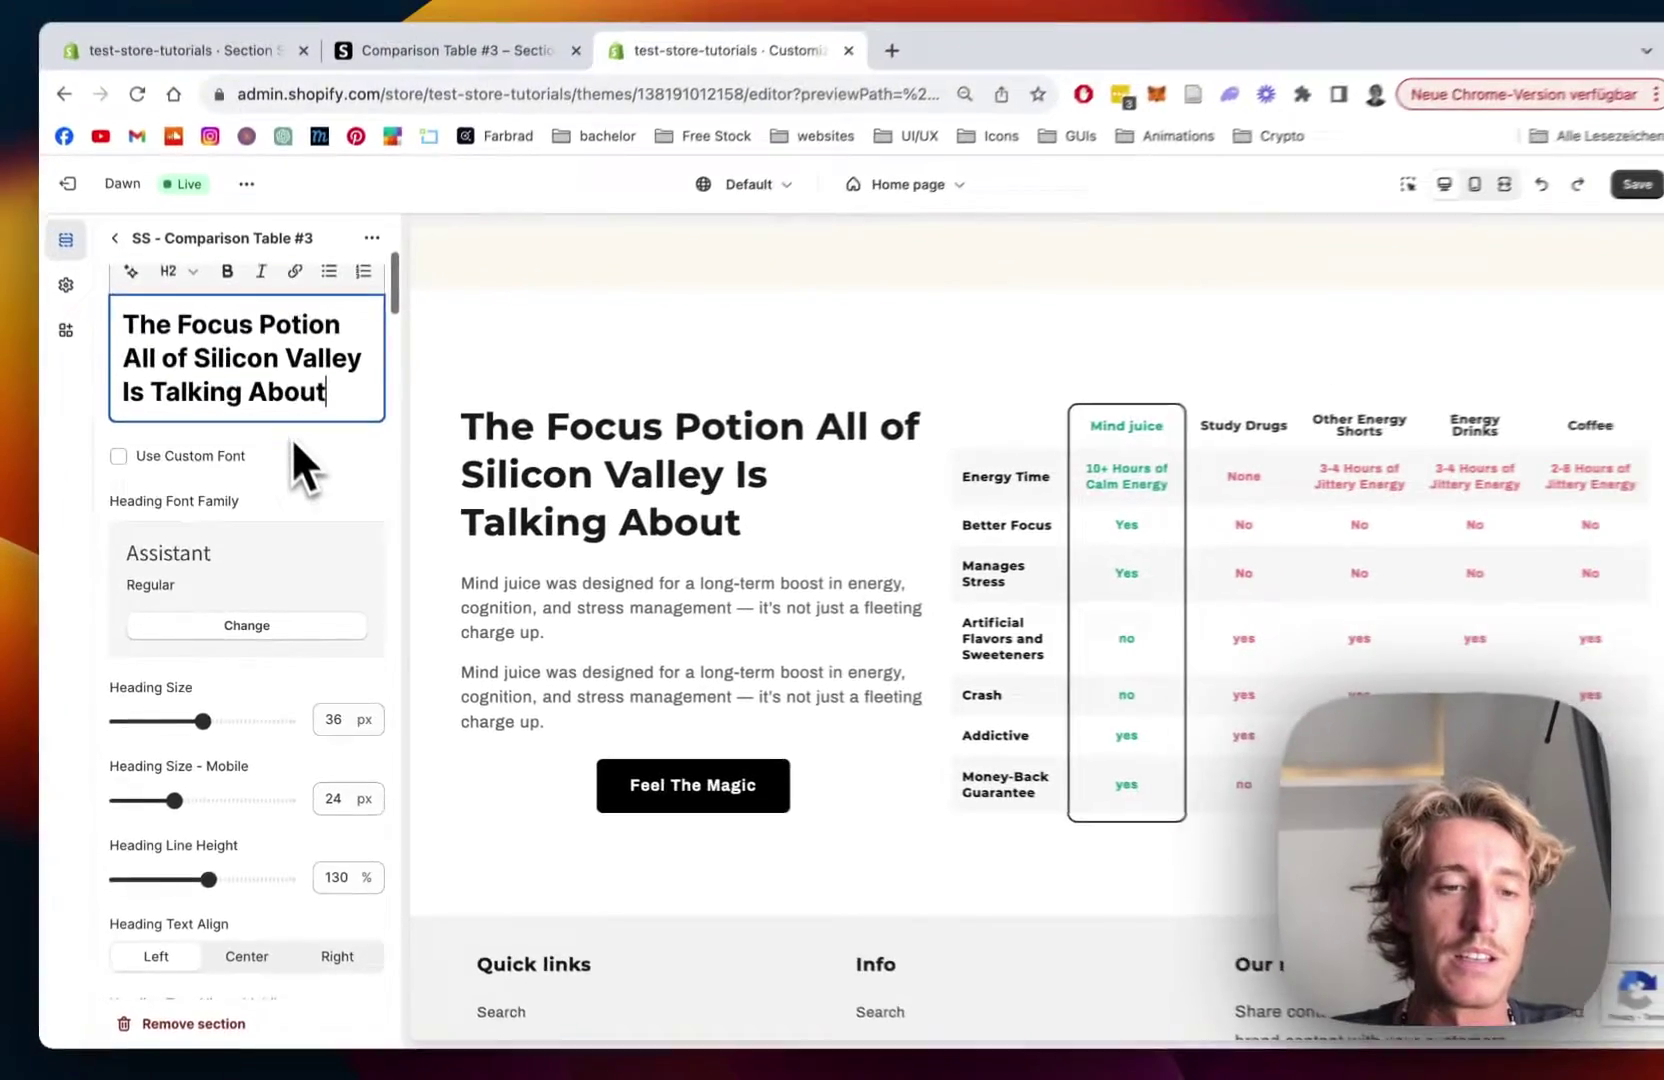
Step: Set Button Text Align to Left
scroll(300, 430, down, 6)
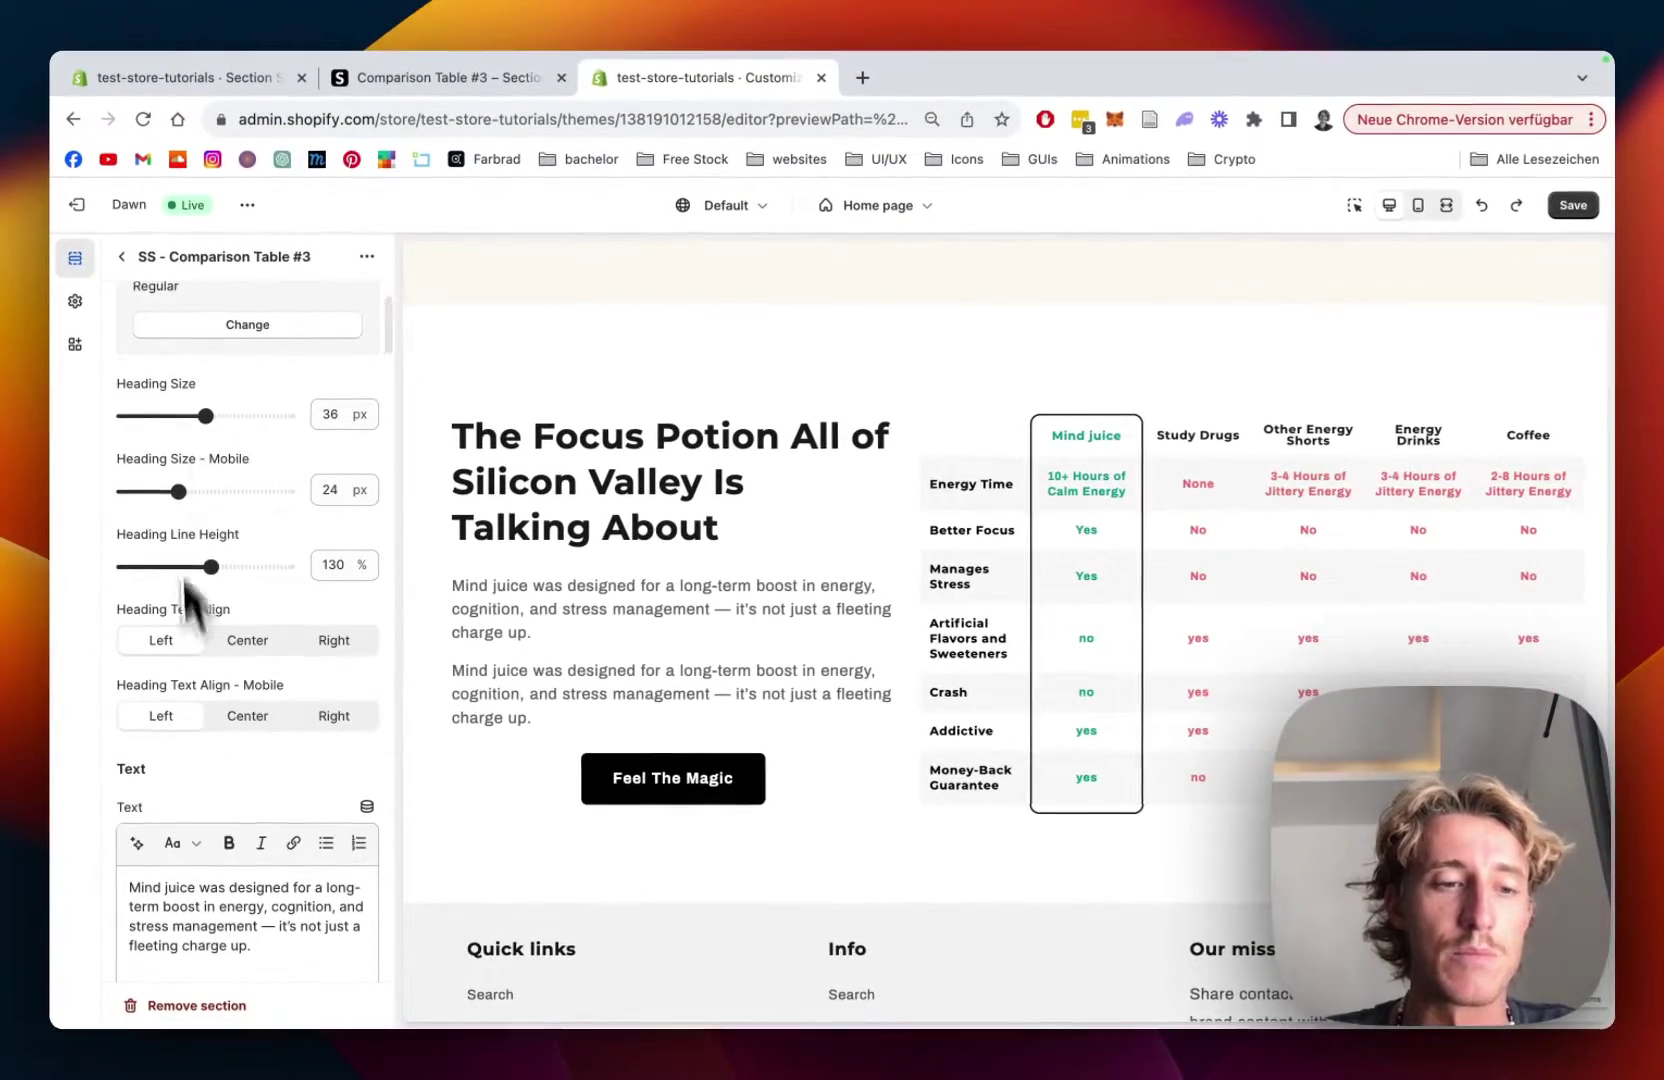
scroll(287, 500, down, 10)
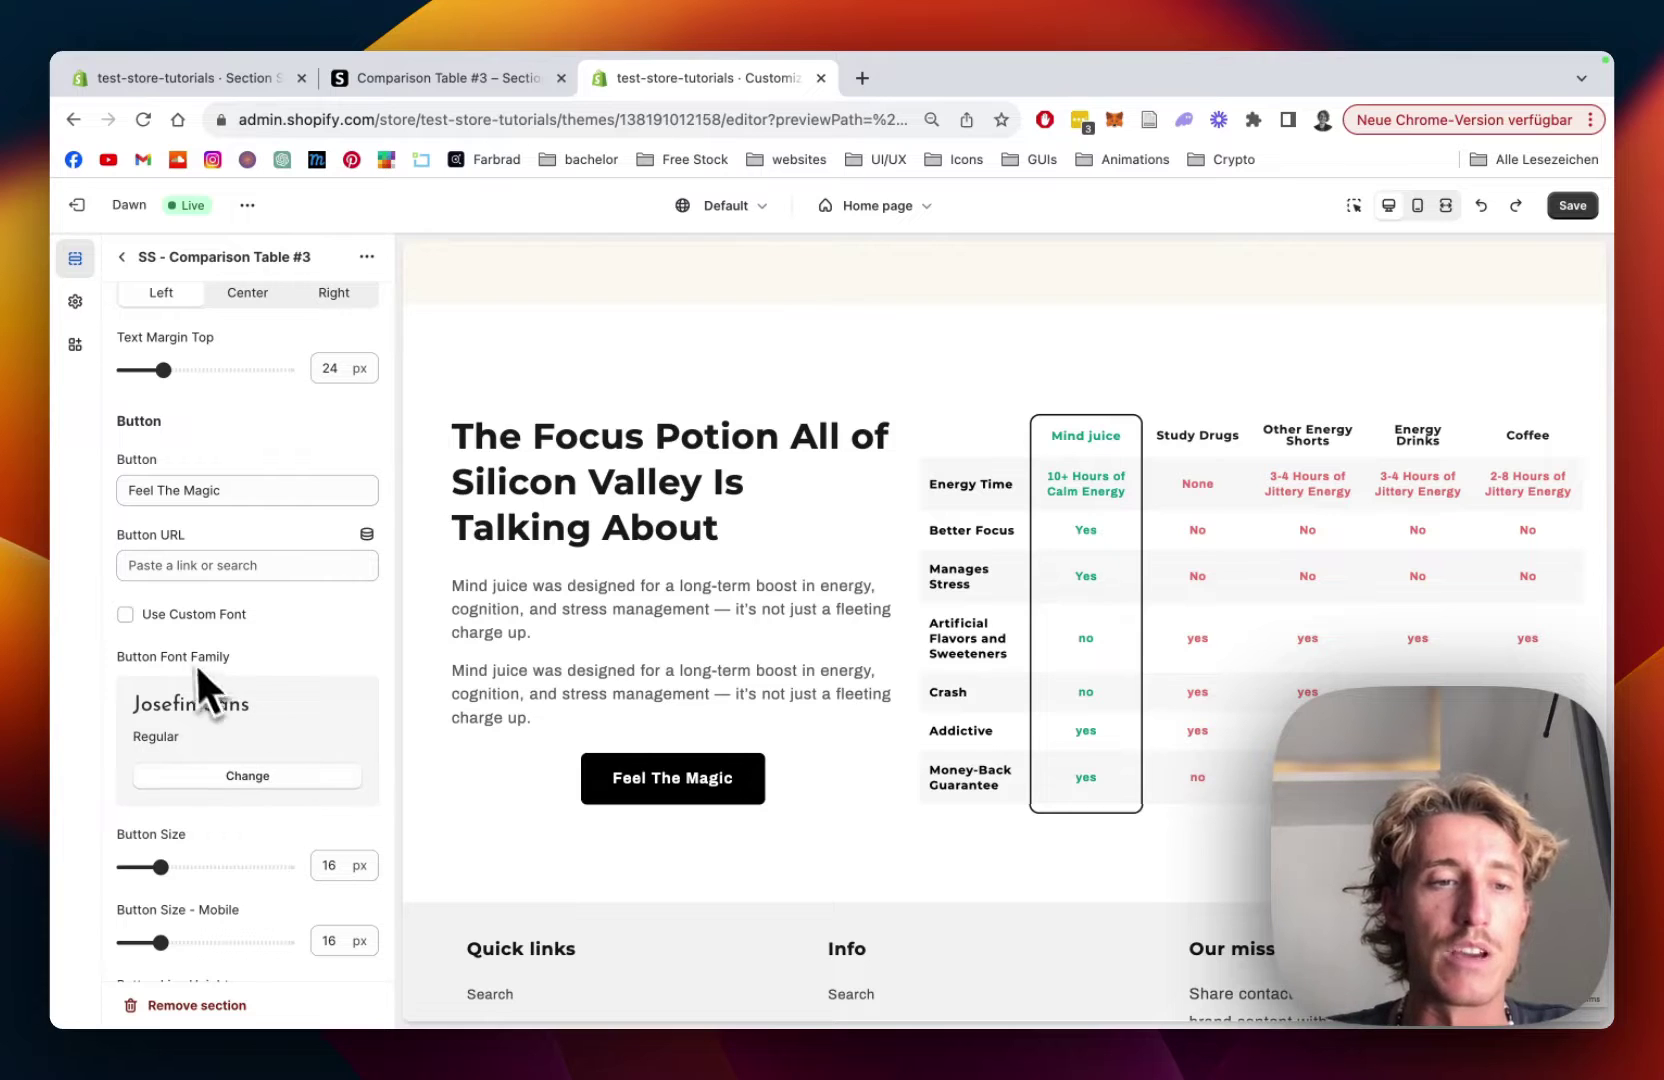
scroll(183, 486, up, 3)
scroll(185, 500, down, 6)
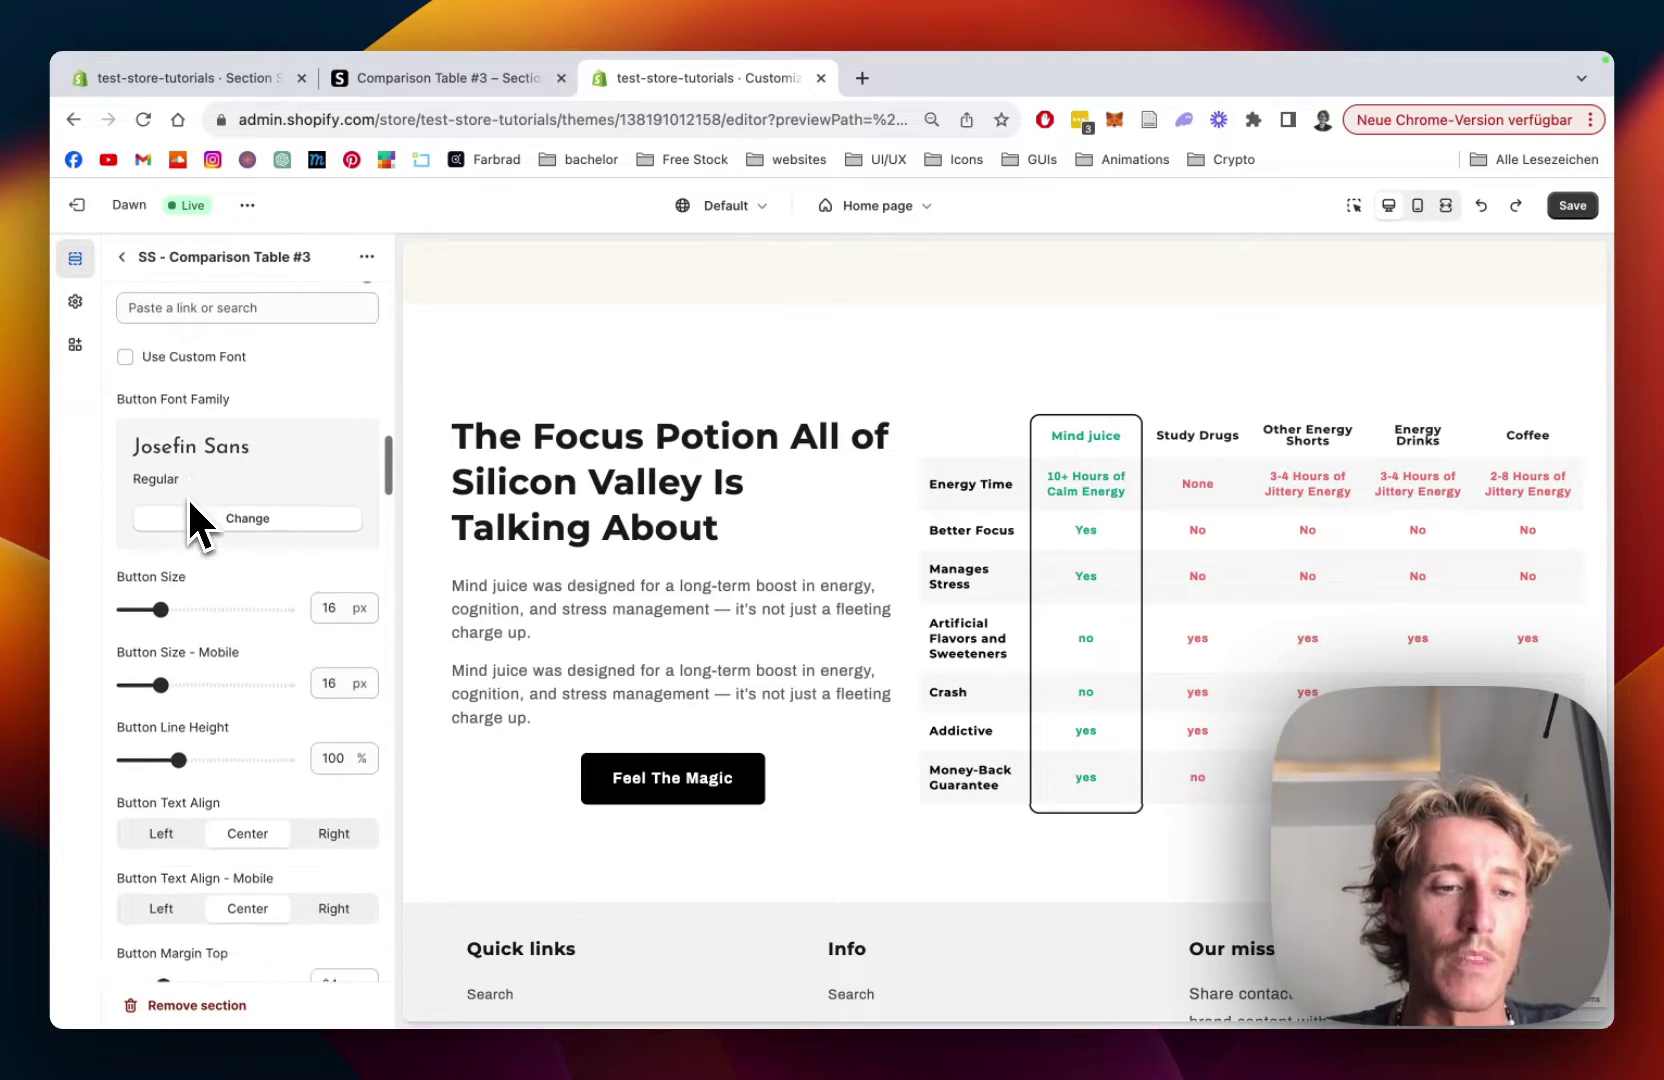
scroll(200, 522, down, 2)
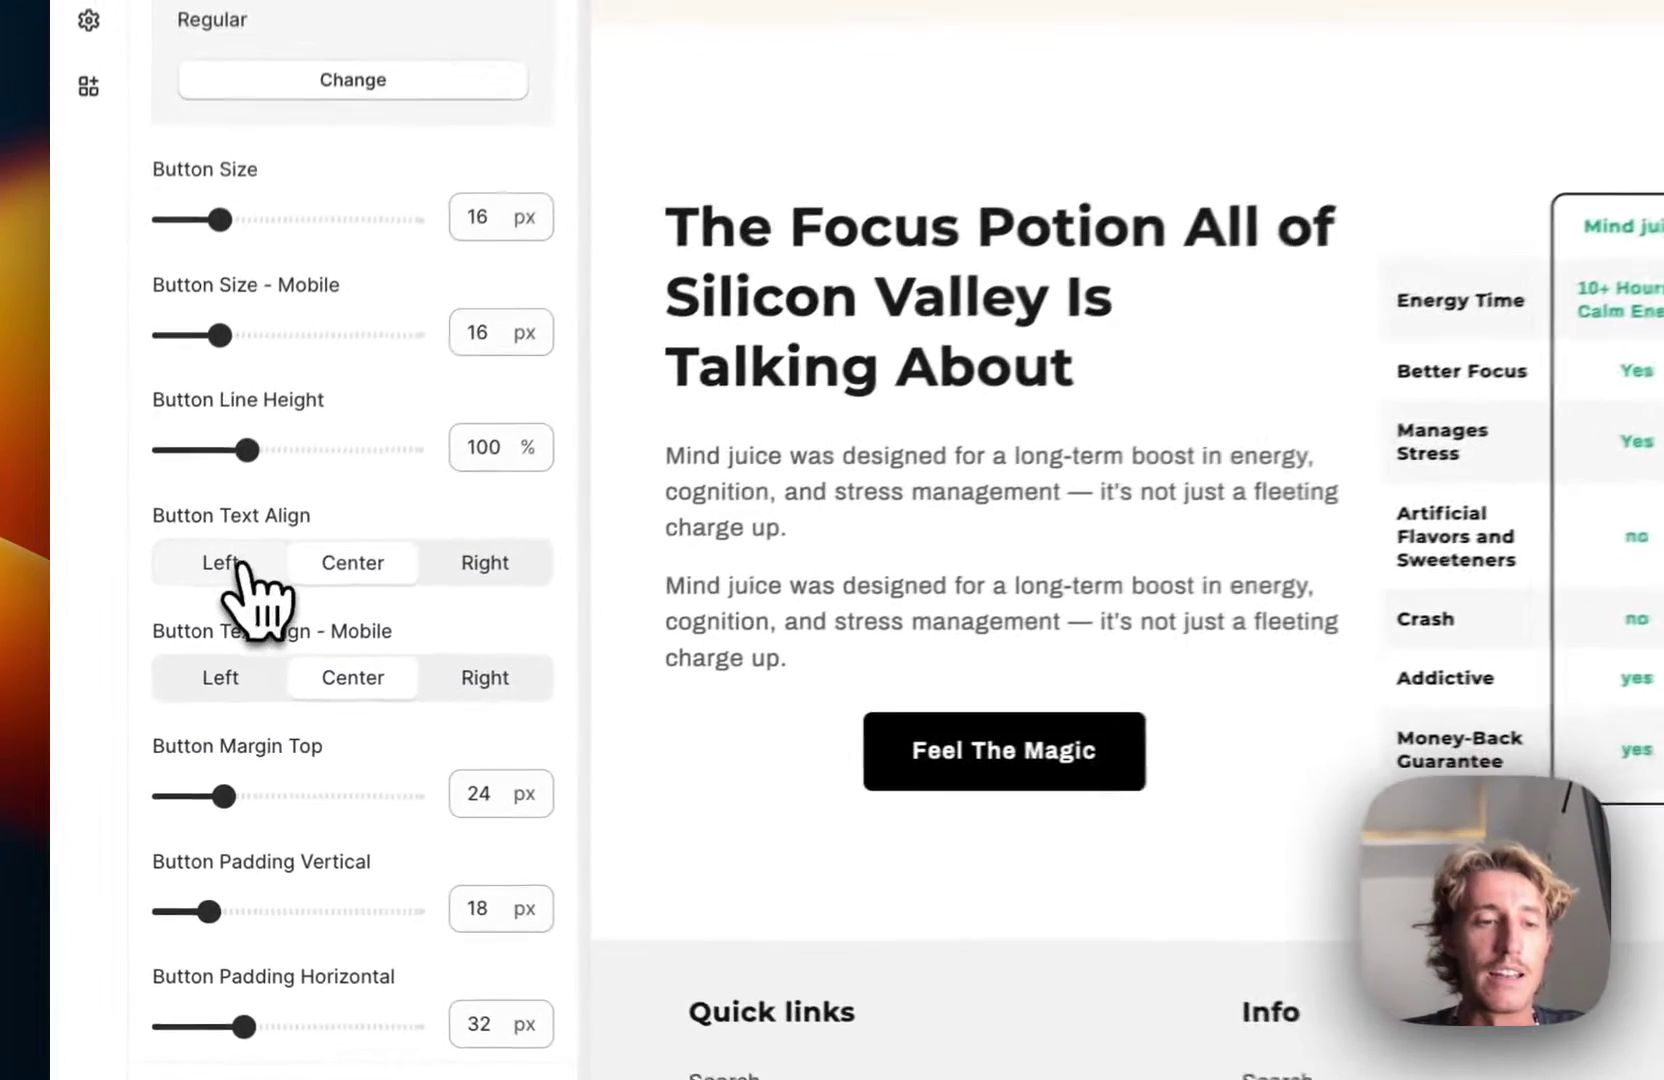
click(166, 655)
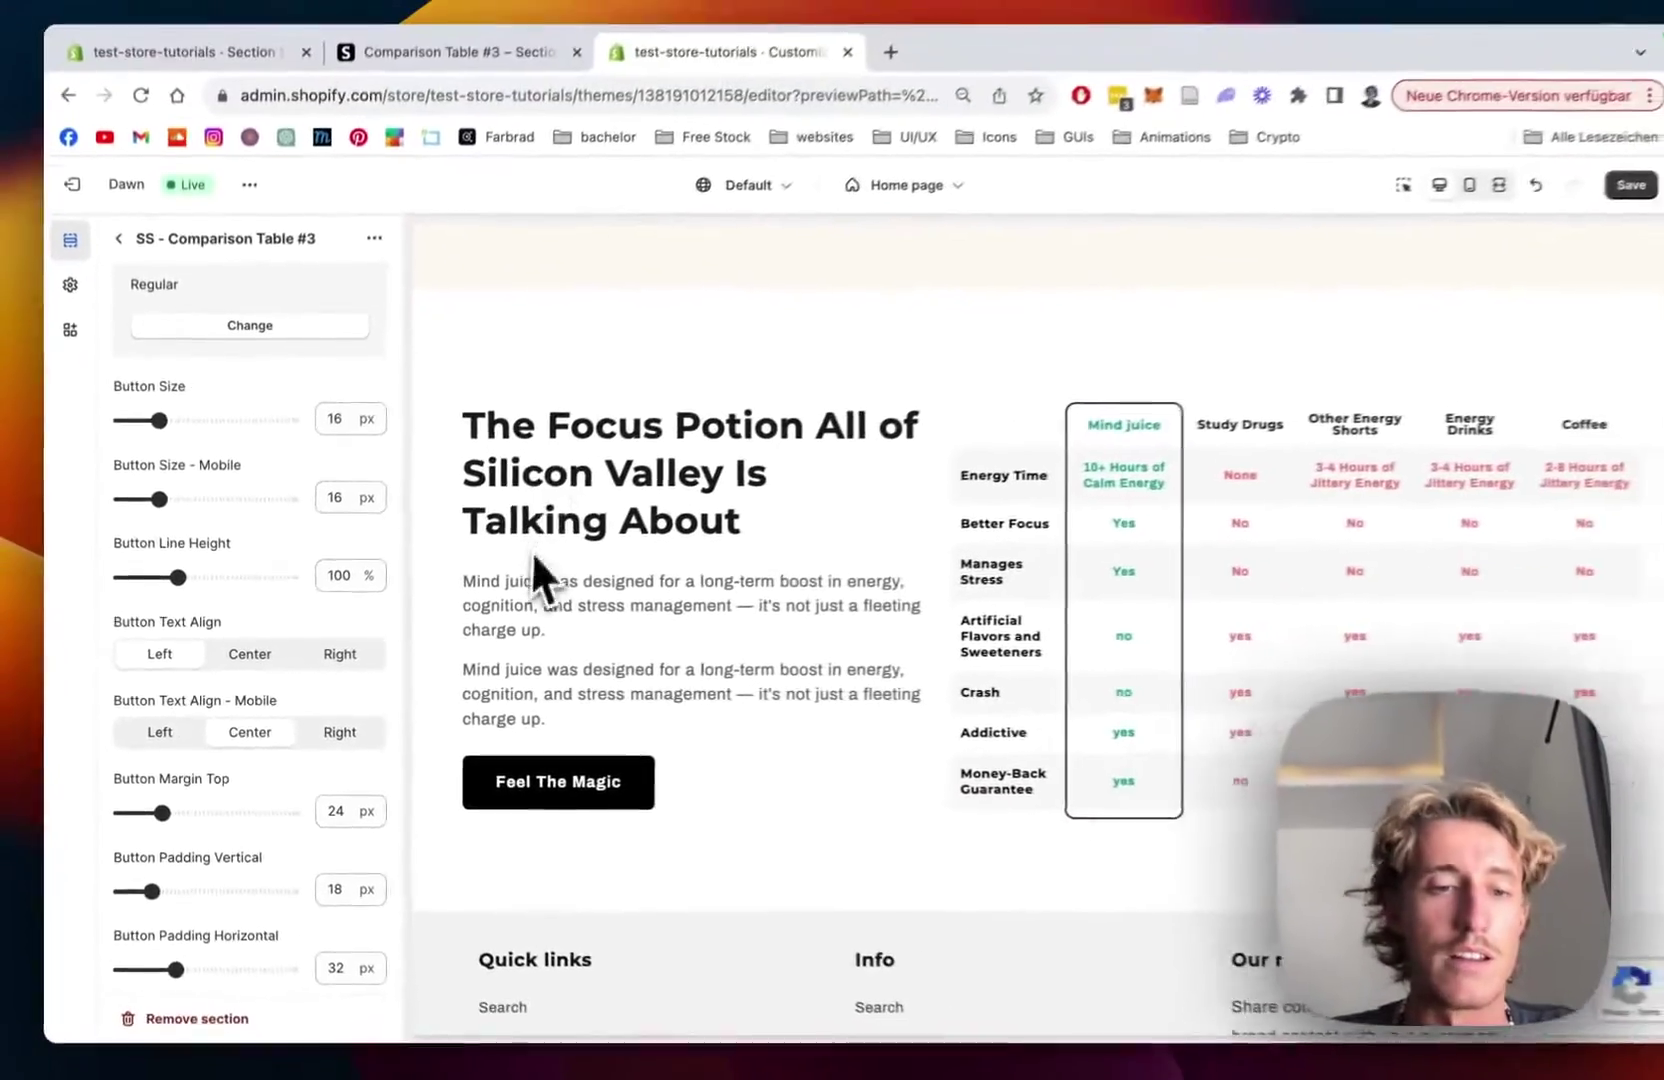
Step: Set Table Column Active to 2 (Study Drugs) and change First Heading to 'Mind booster juice'
scroll(228, 495, down, 10)
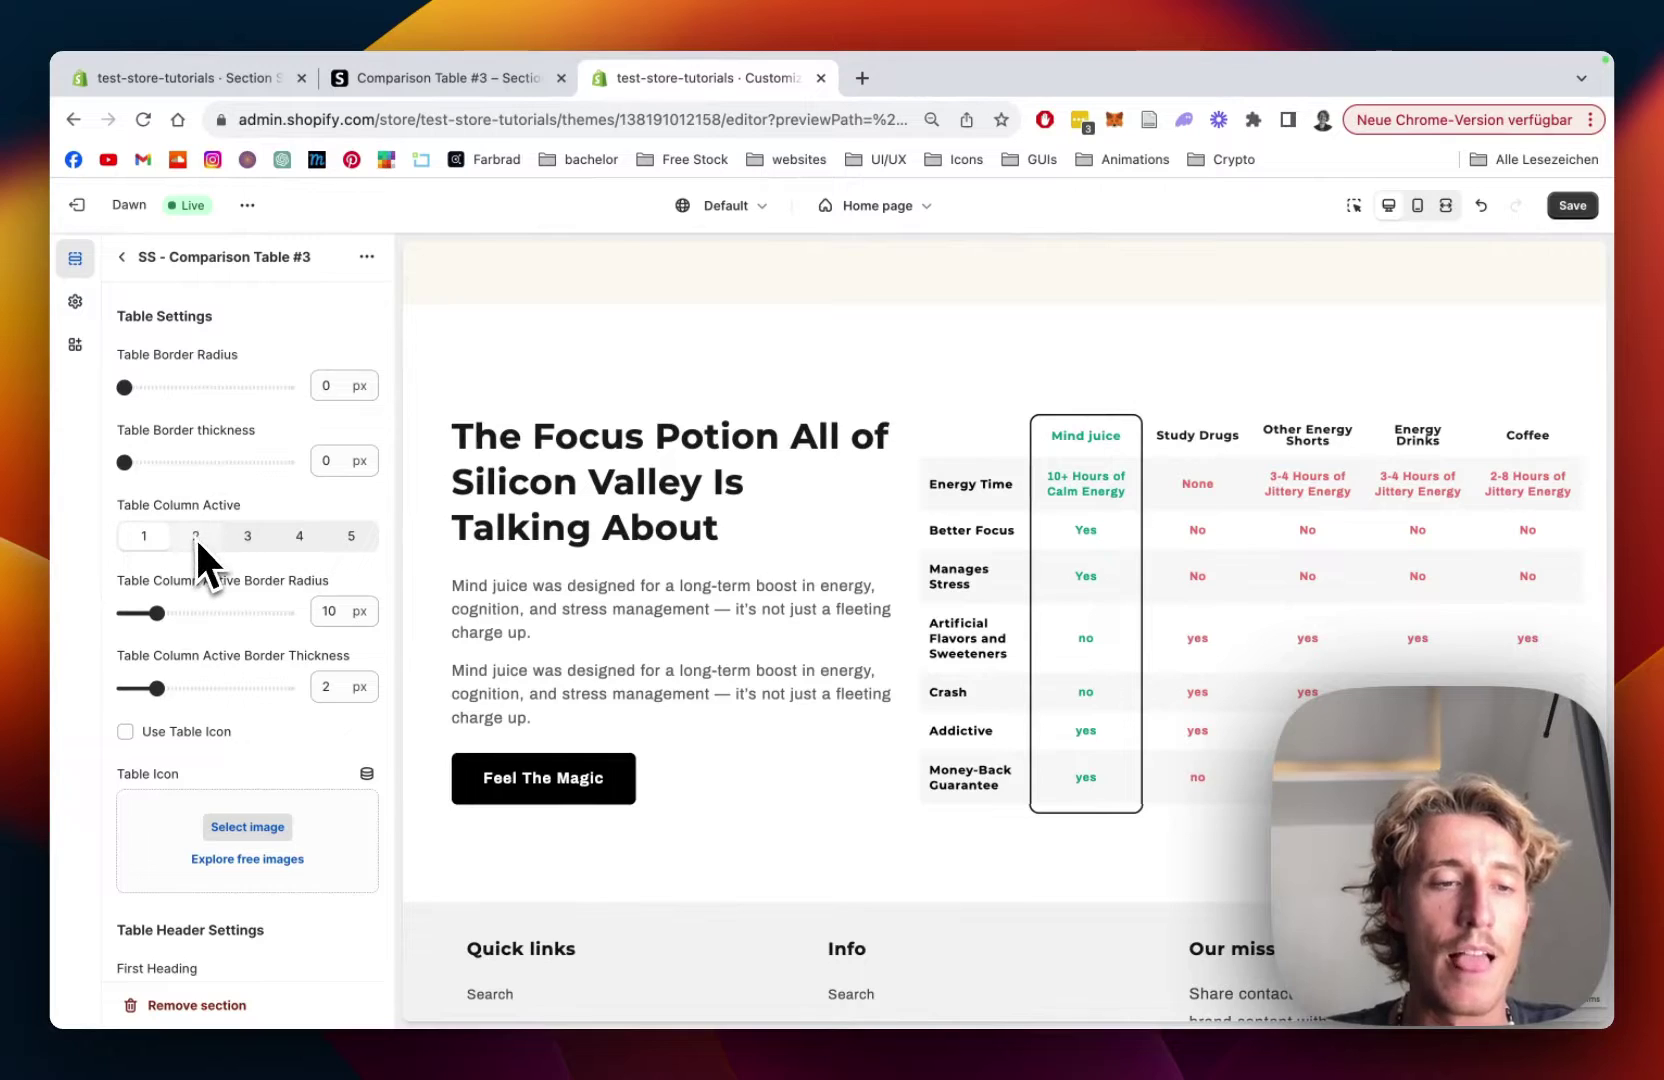
click(195, 536)
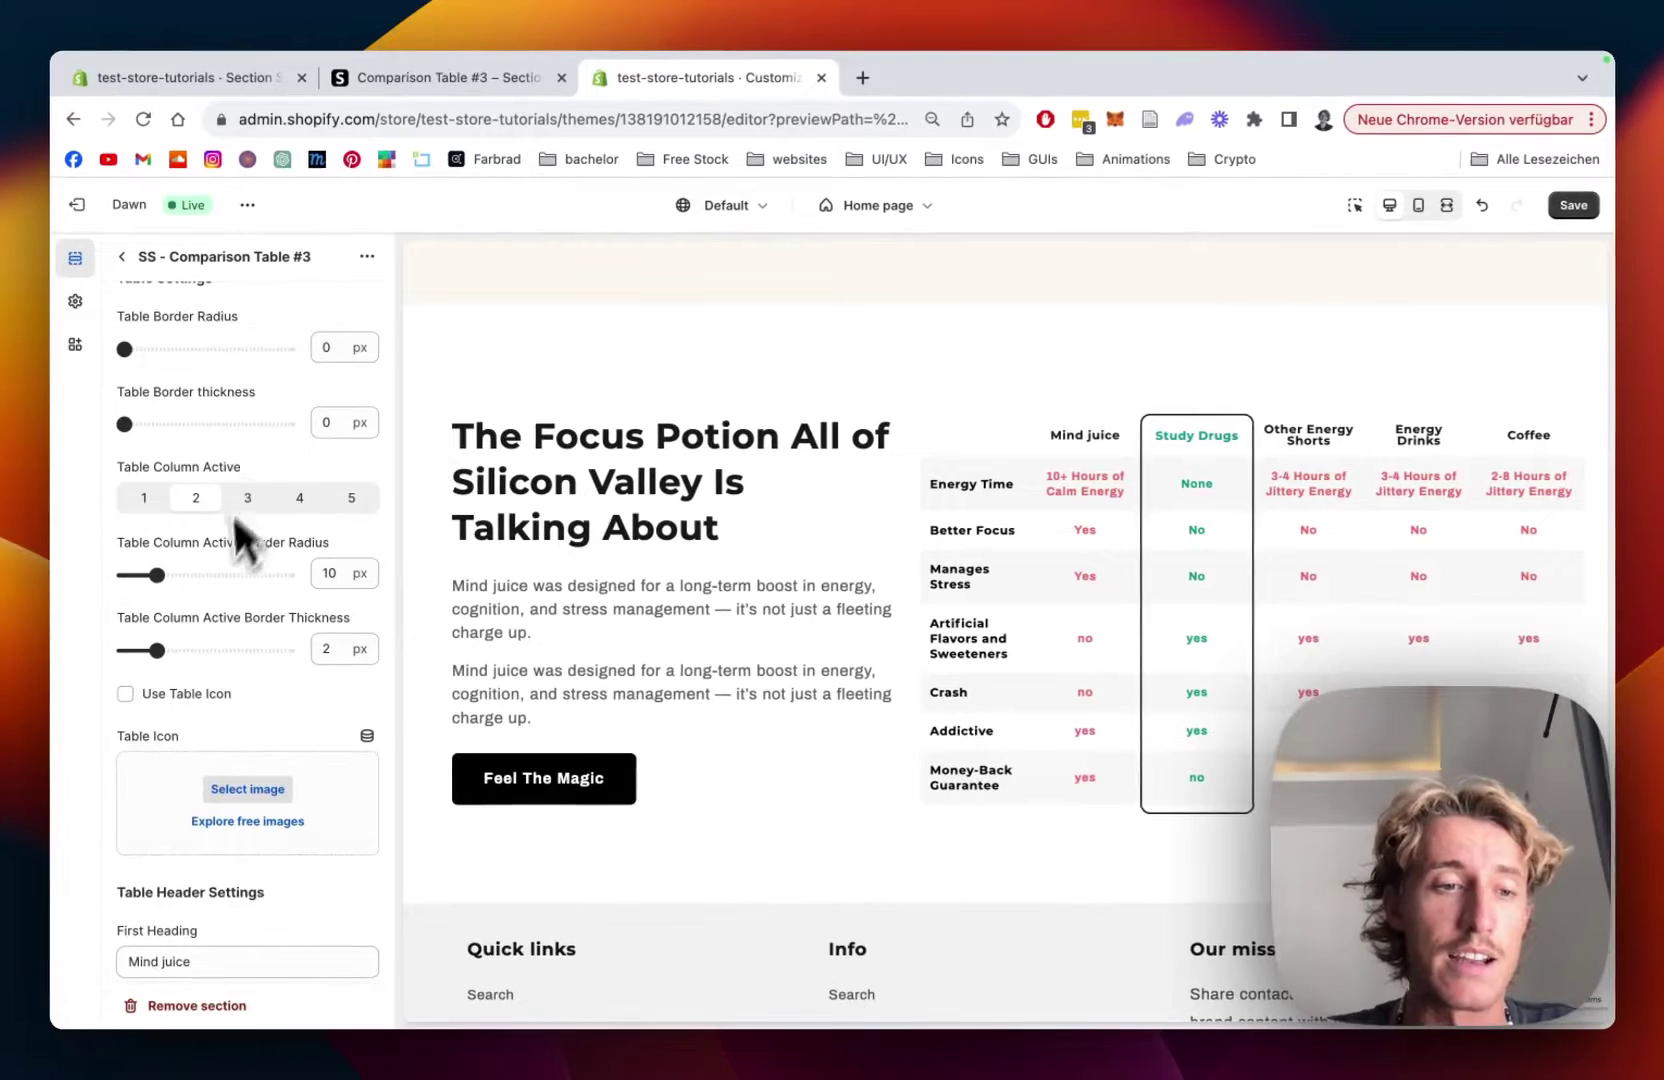
scroll(214, 572, down, 4)
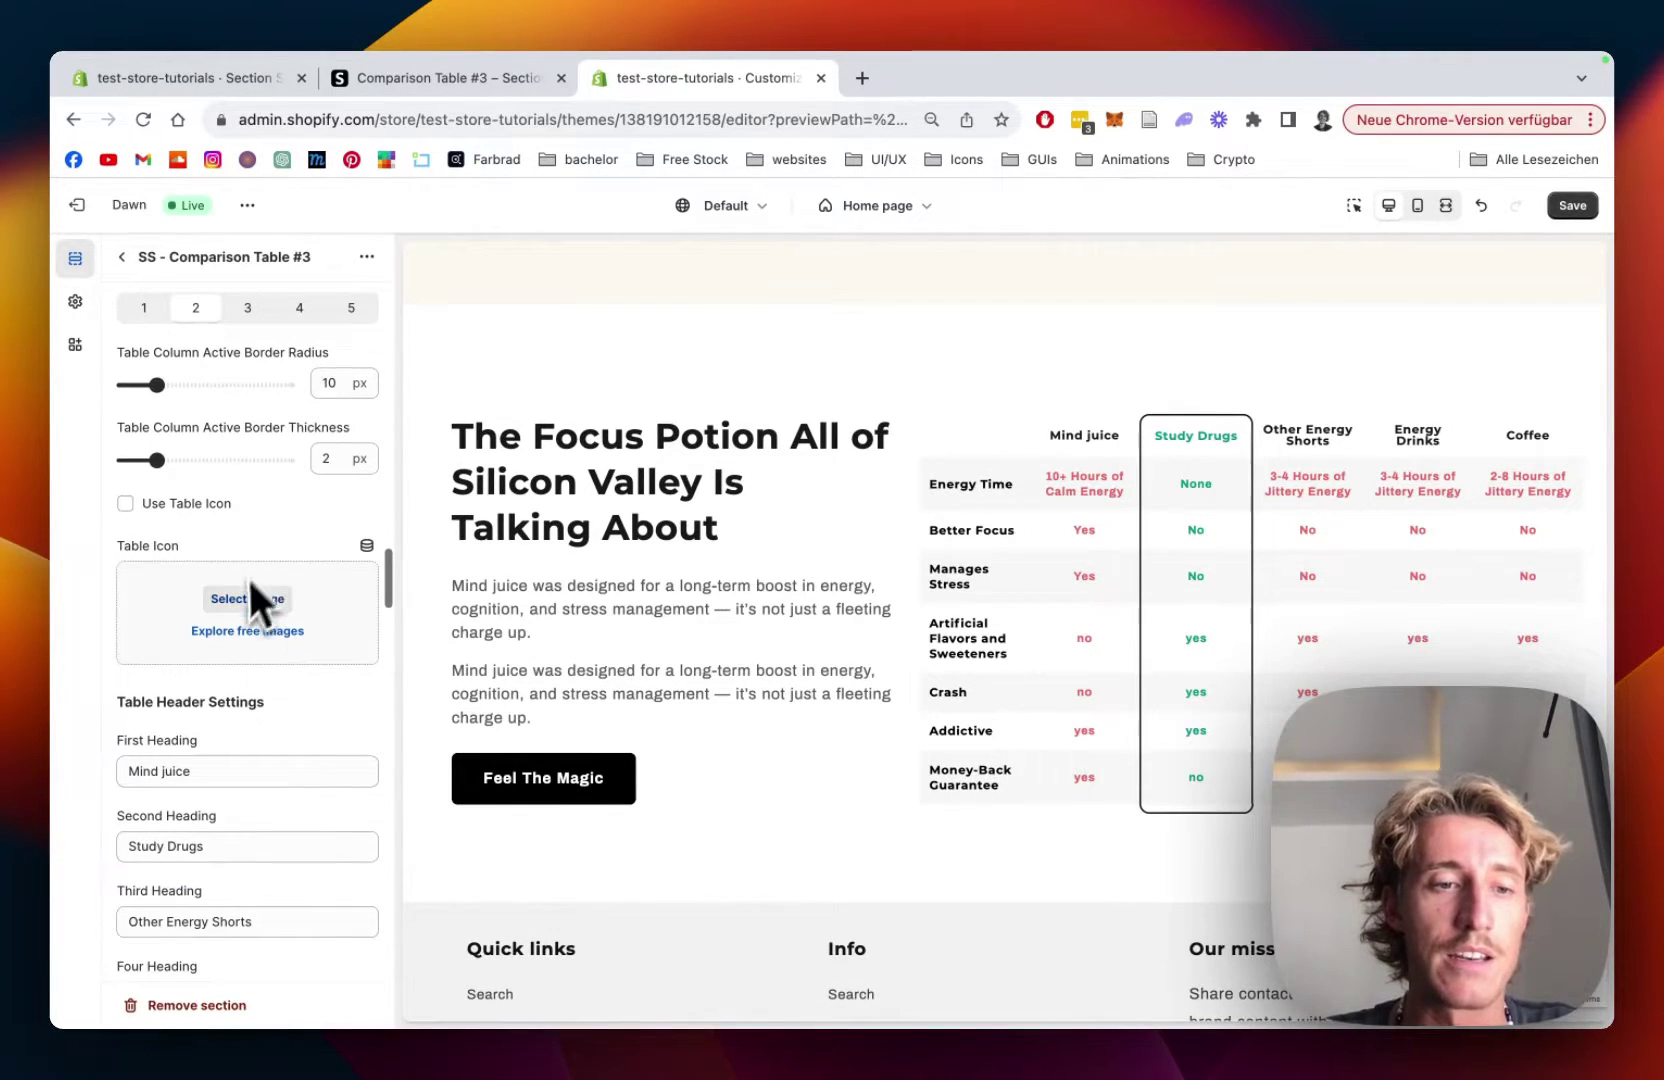
scroll(250, 610, down, 3)
scroll(250, 608, down, 3)
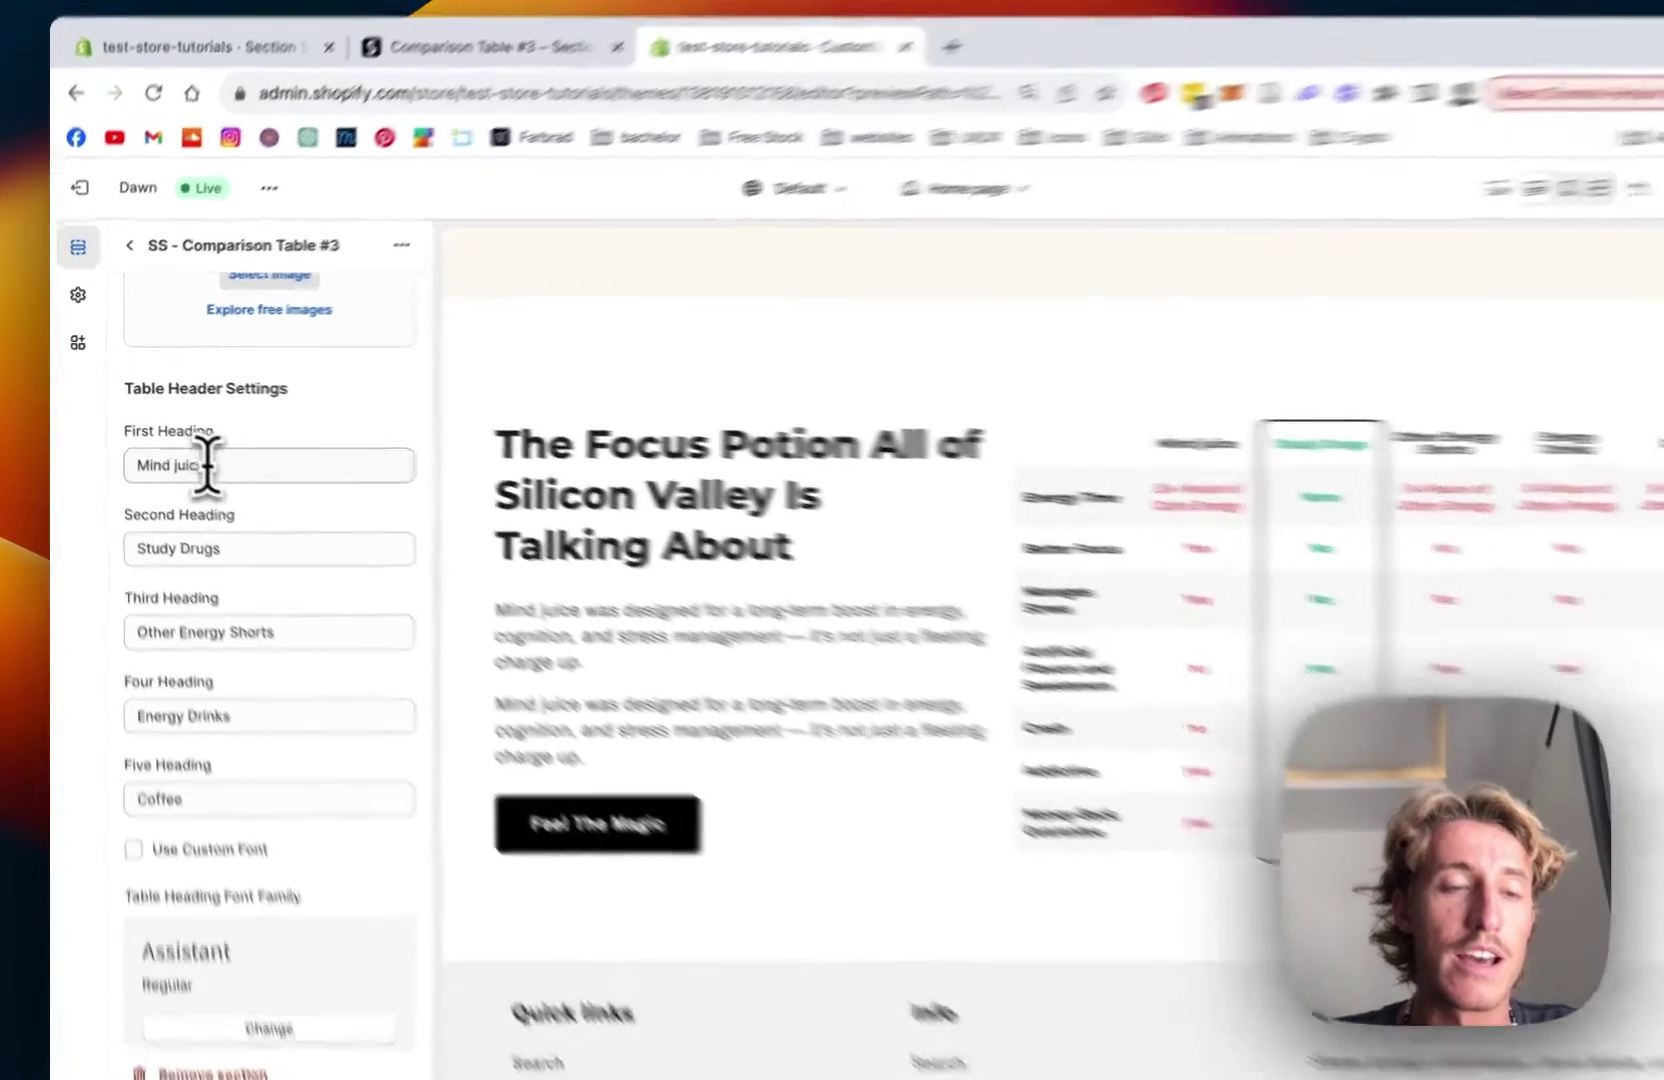
double_click(166, 455)
click(229, 508)
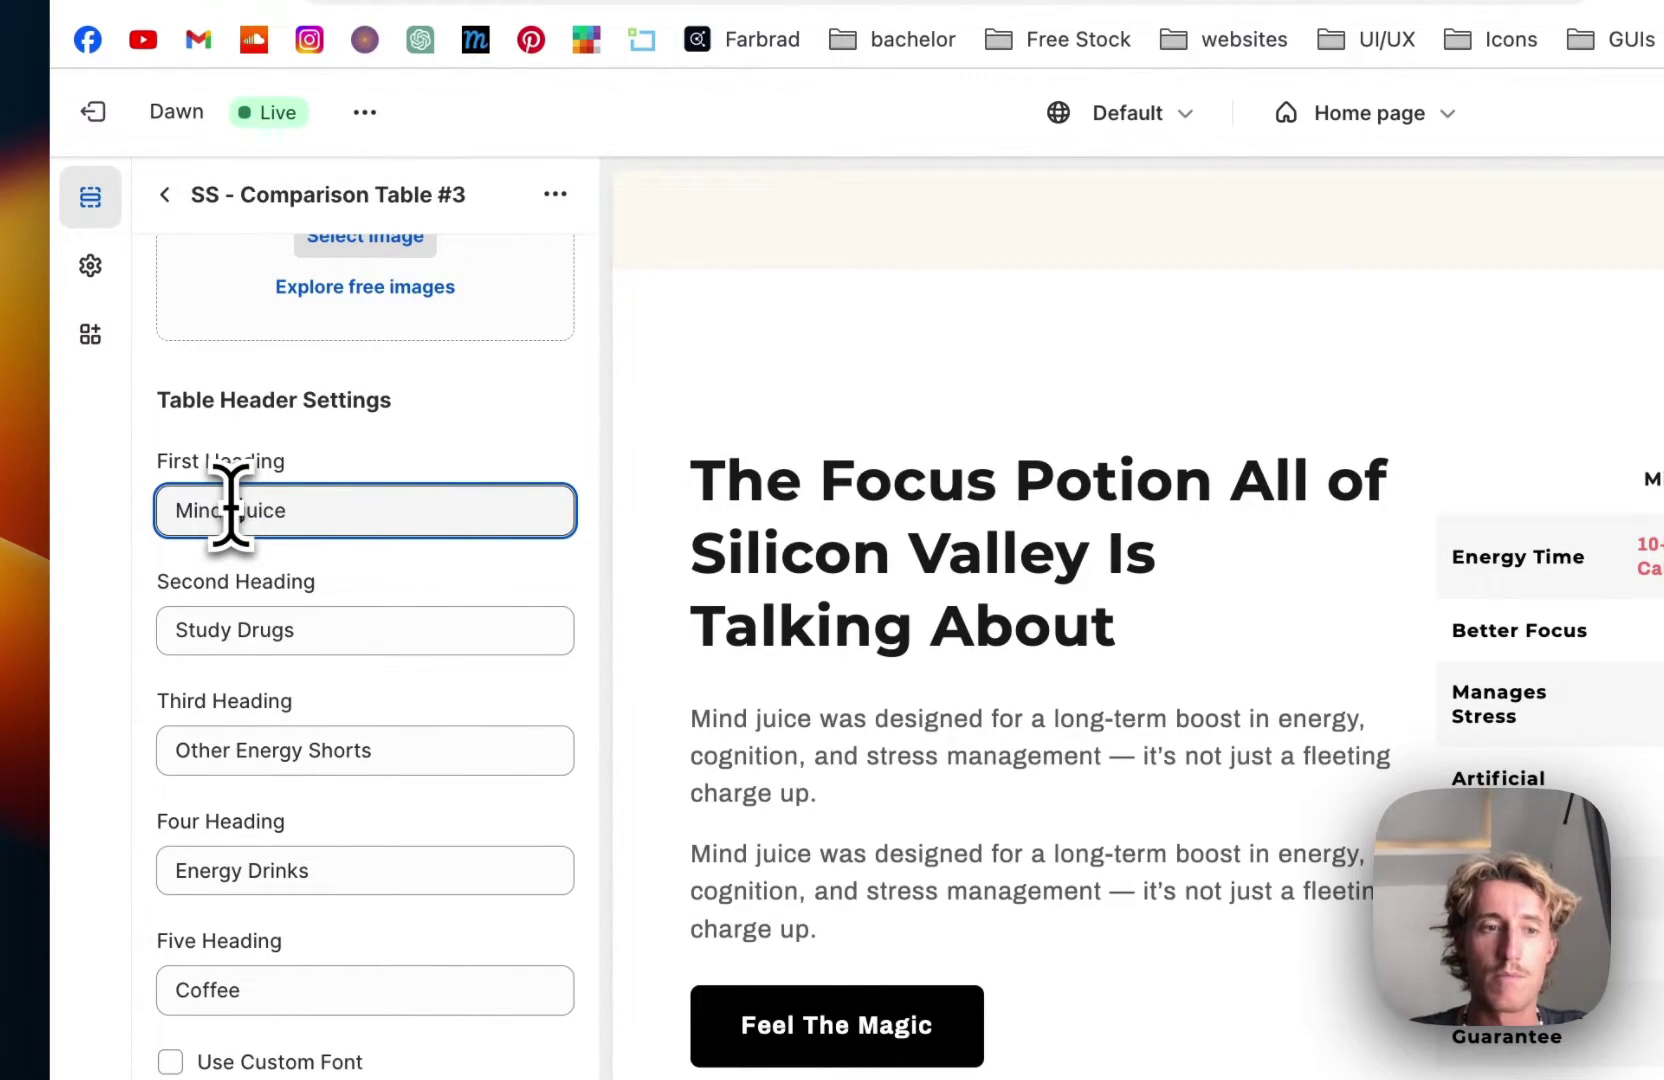
text(booster)
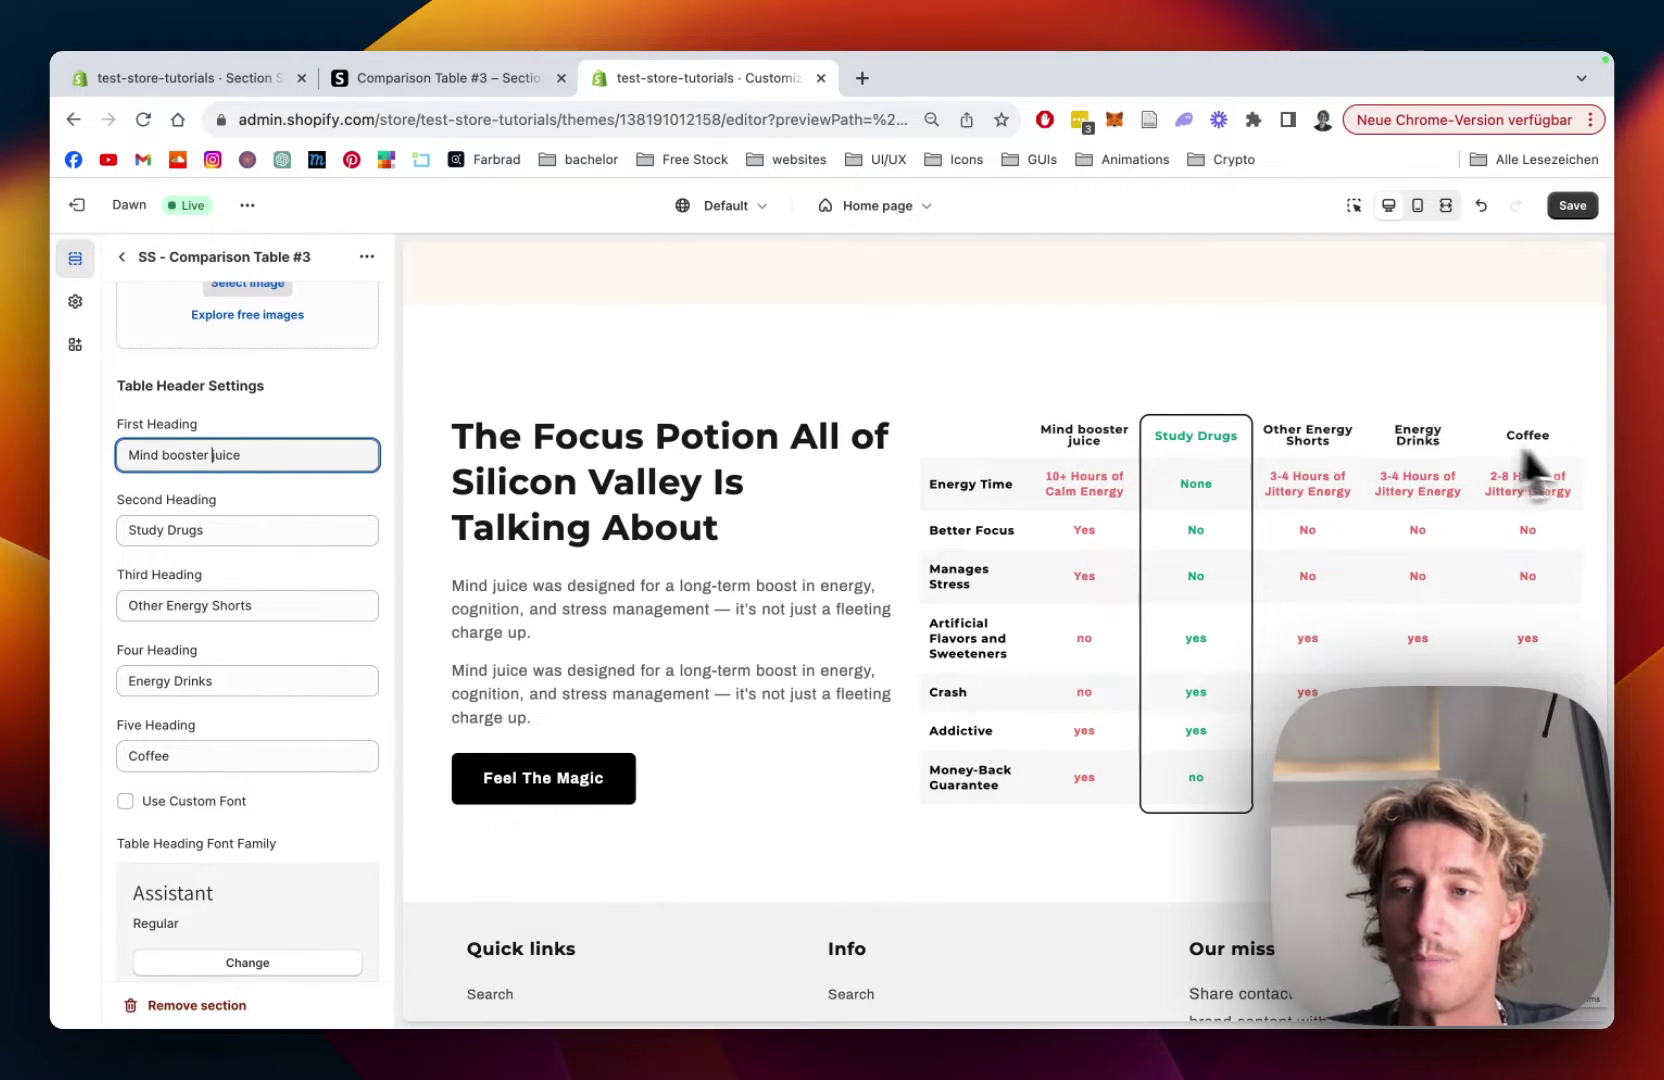
Step: Raise the Table Heading Size slider from 12 px to 16 px
scroll(289, 534, down, 10)
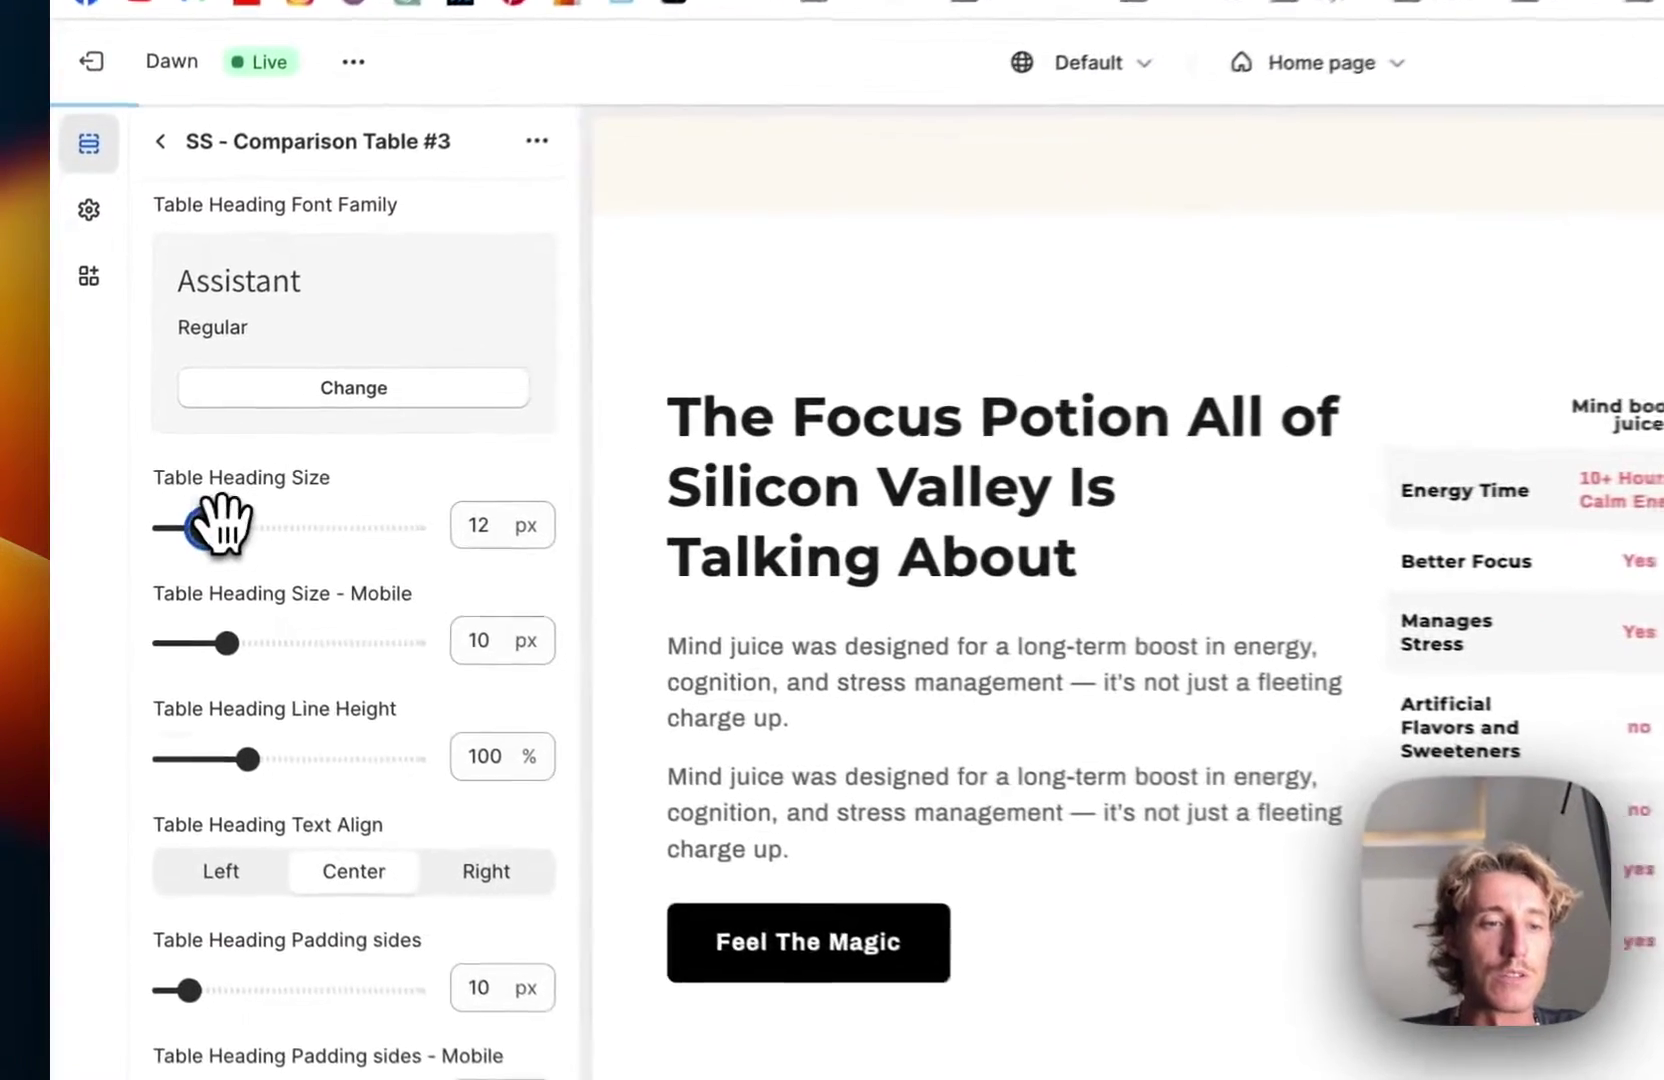
drag(151, 511, 158, 511)
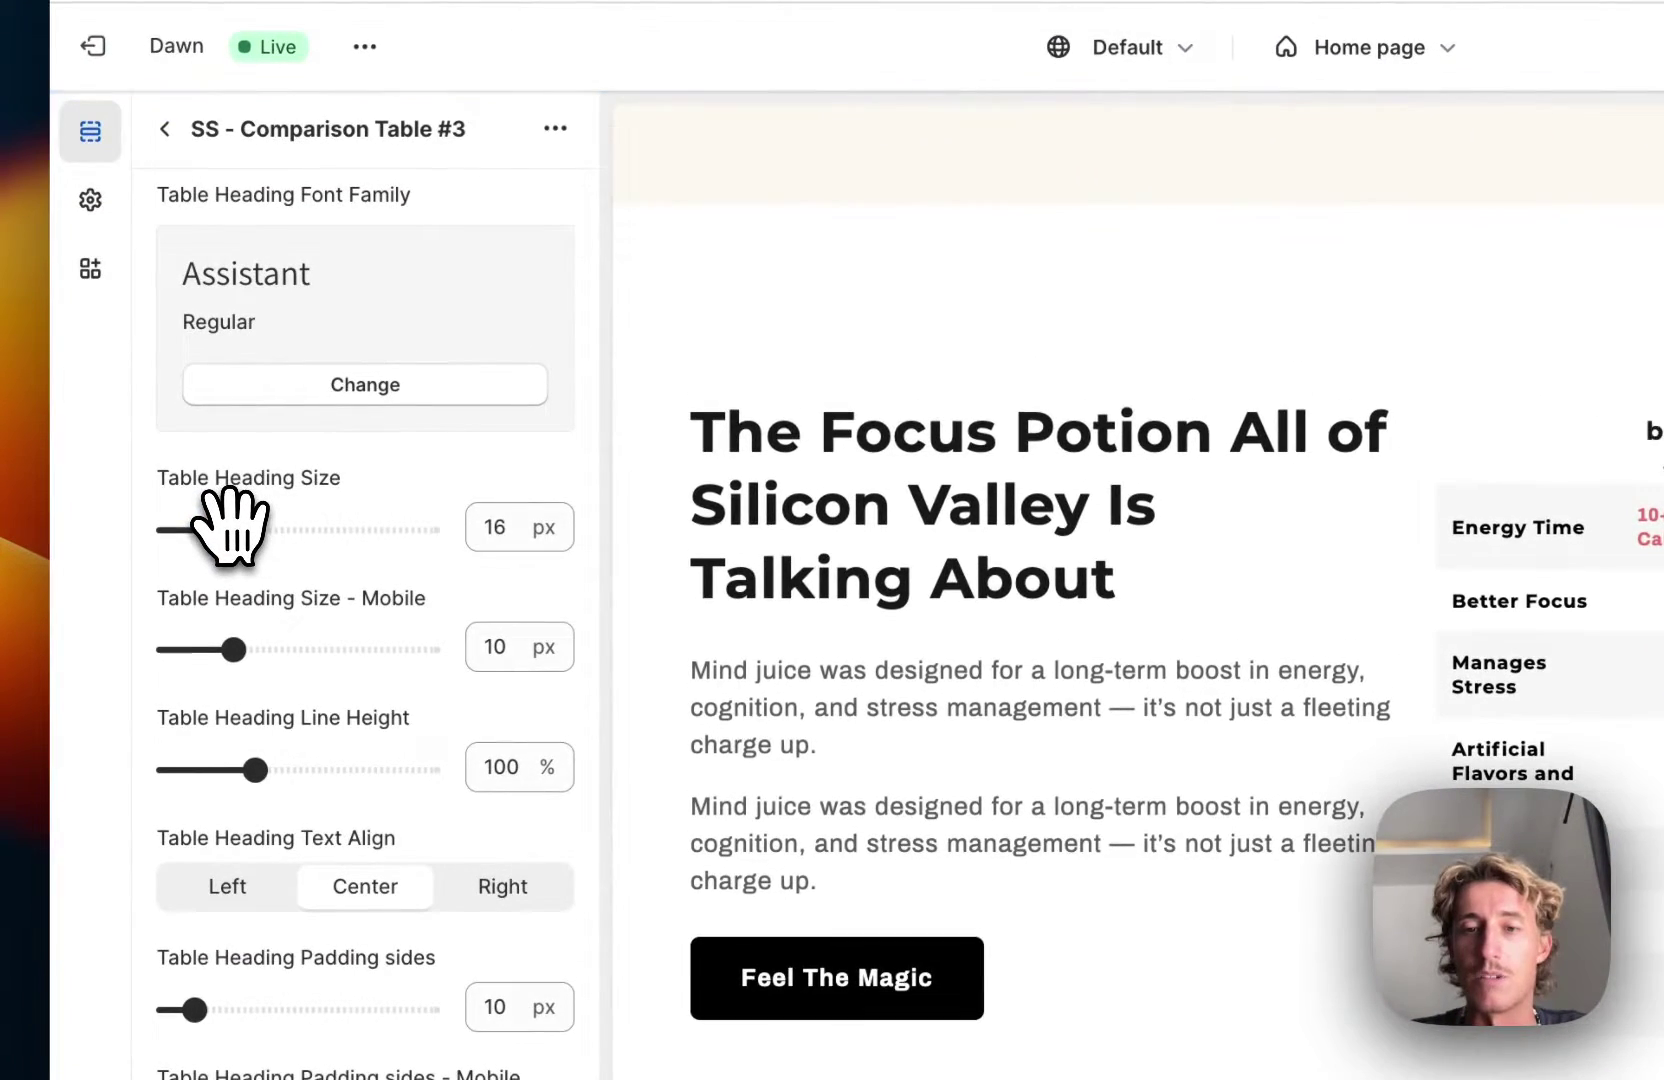
scroll(483, 669, down, 3)
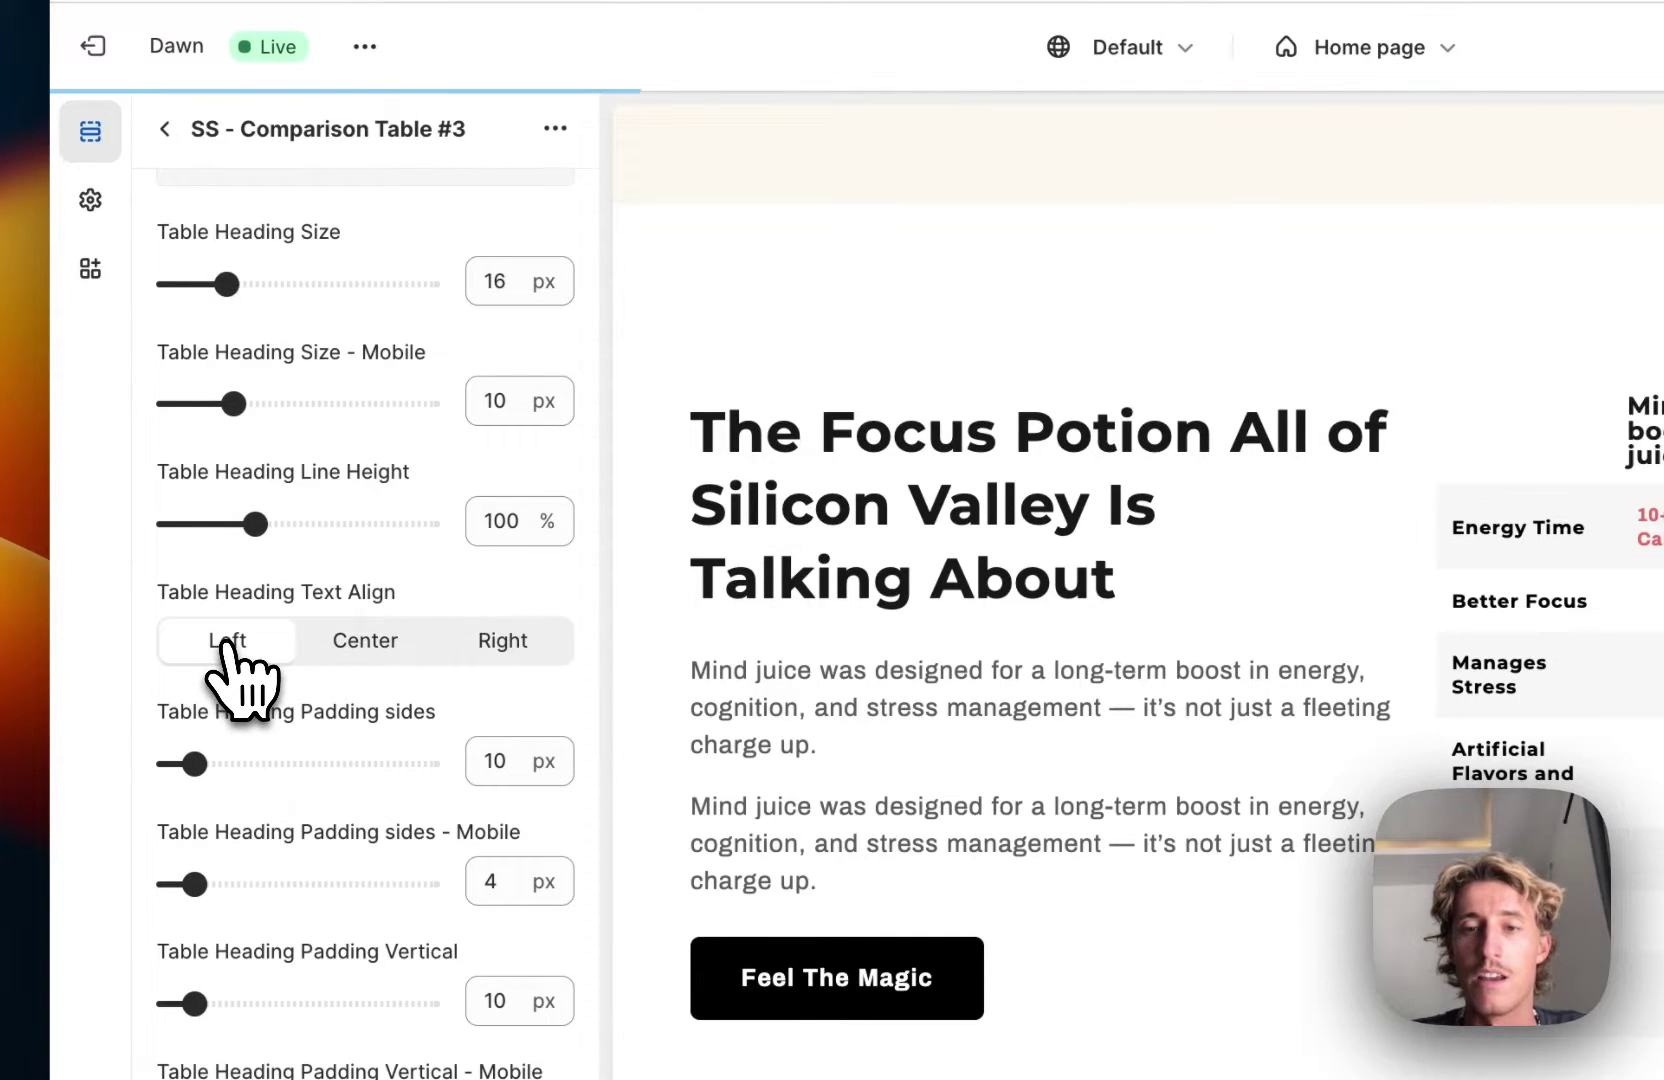
scroll(230, 665, down, 5)
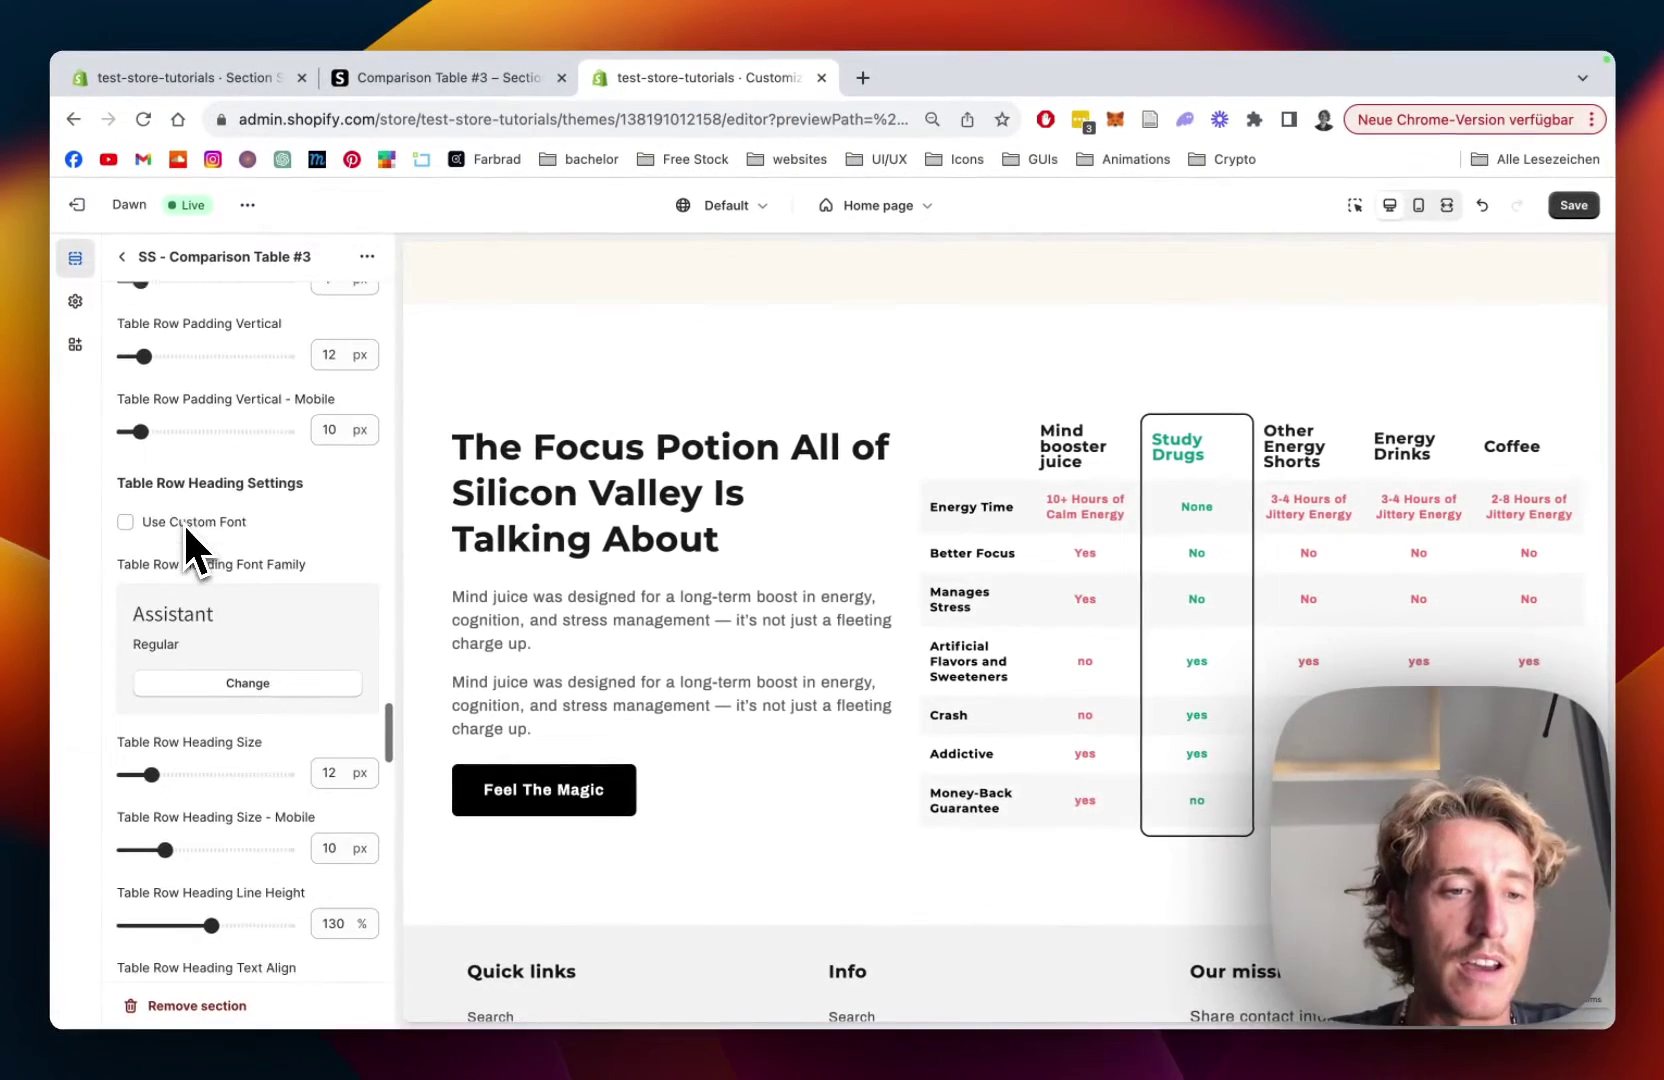
scroll(183, 523, down, 8)
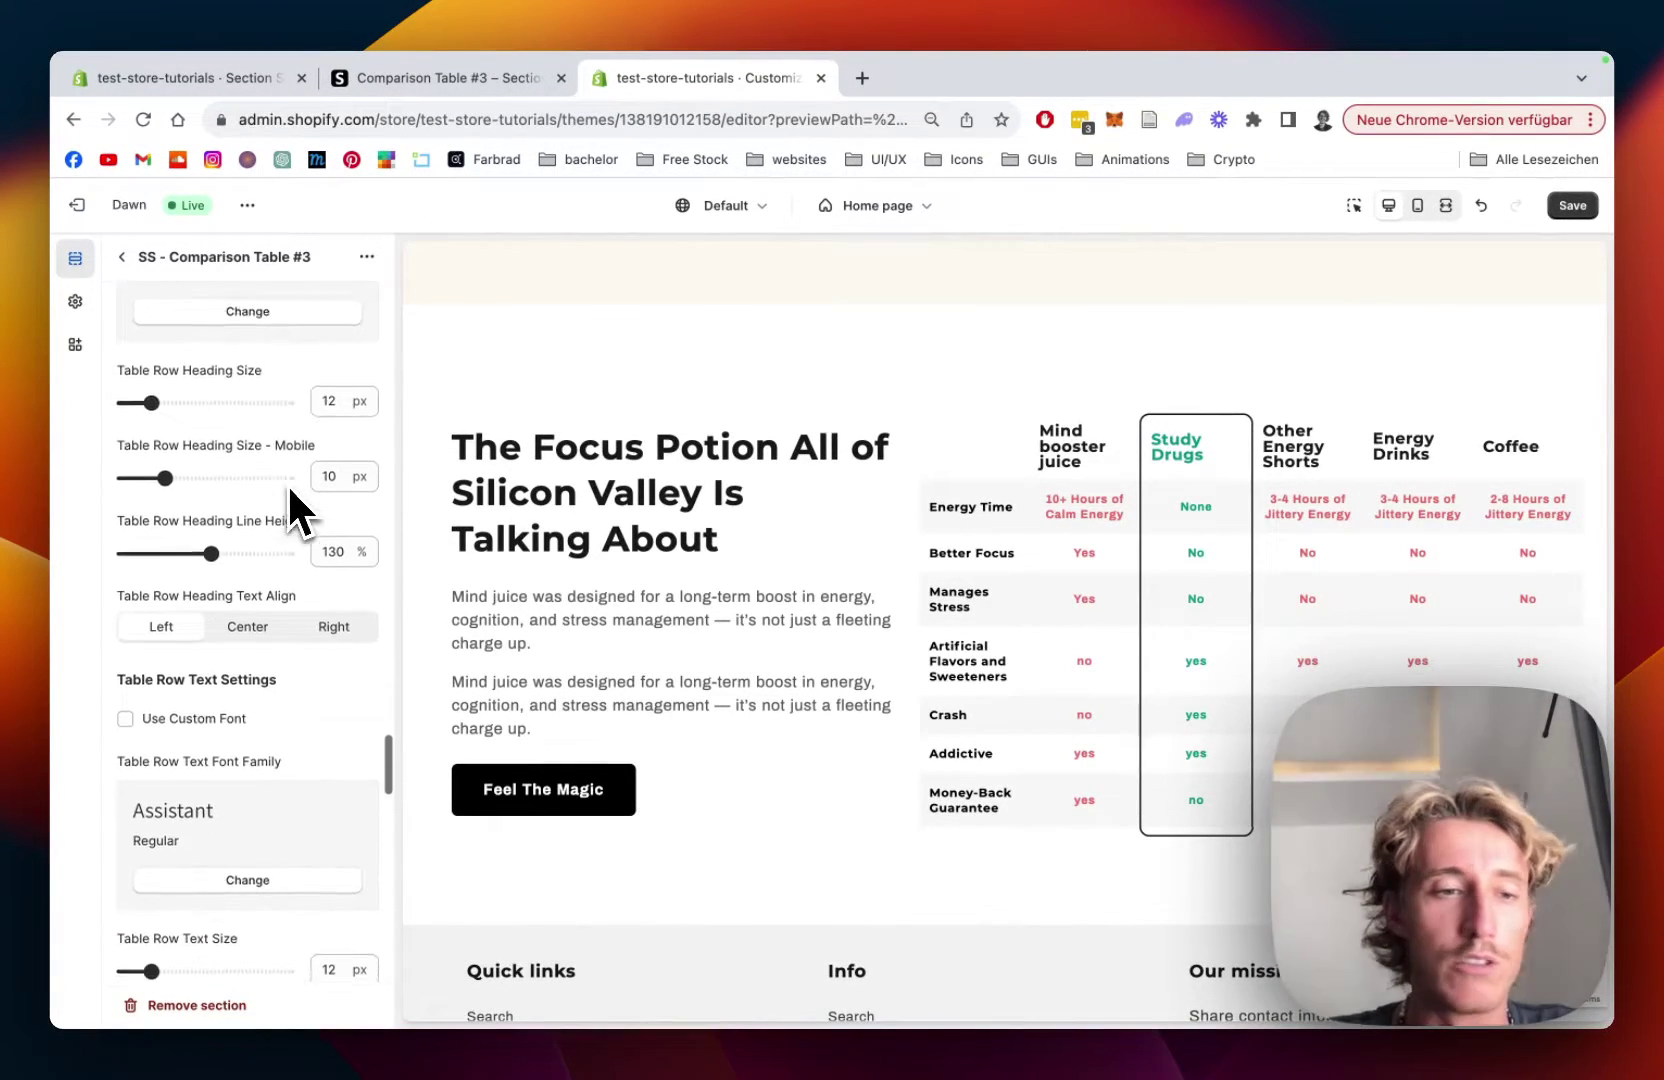
scroll(287, 484, down, 8)
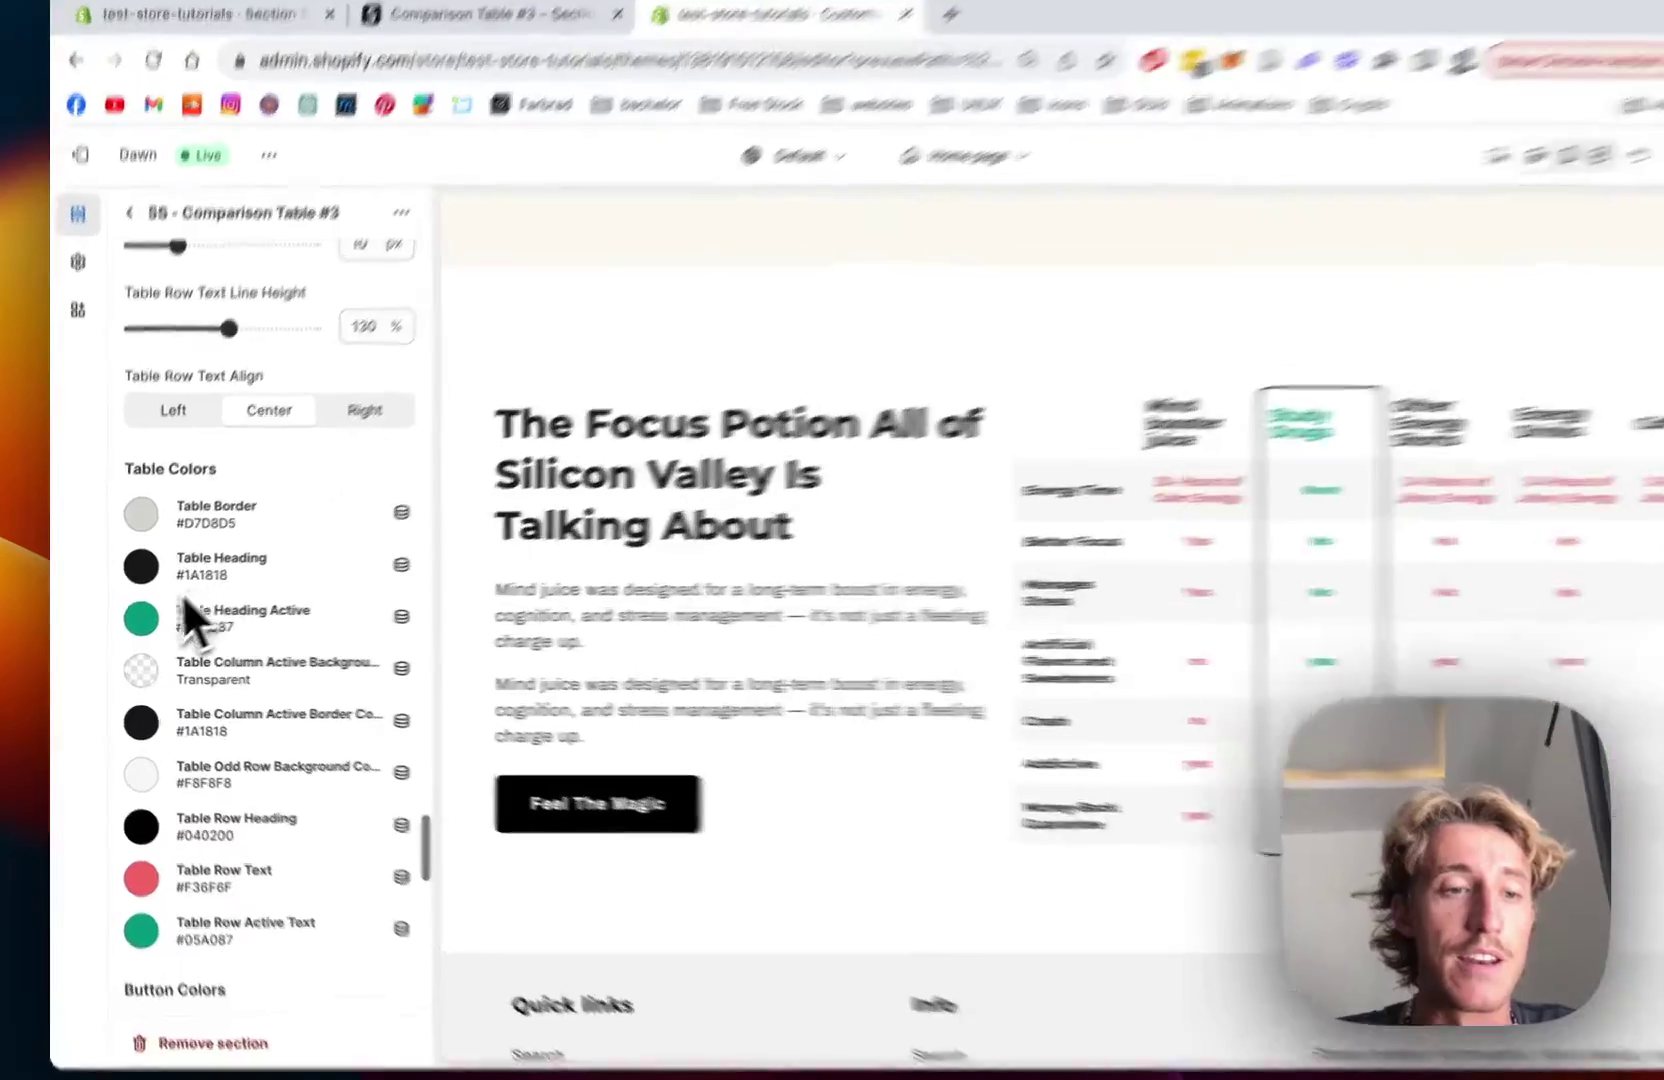
Step: Set the Table Heading Active and Table Row Active Text colours to blue #334FB4
click(131, 622)
click(401, 537)
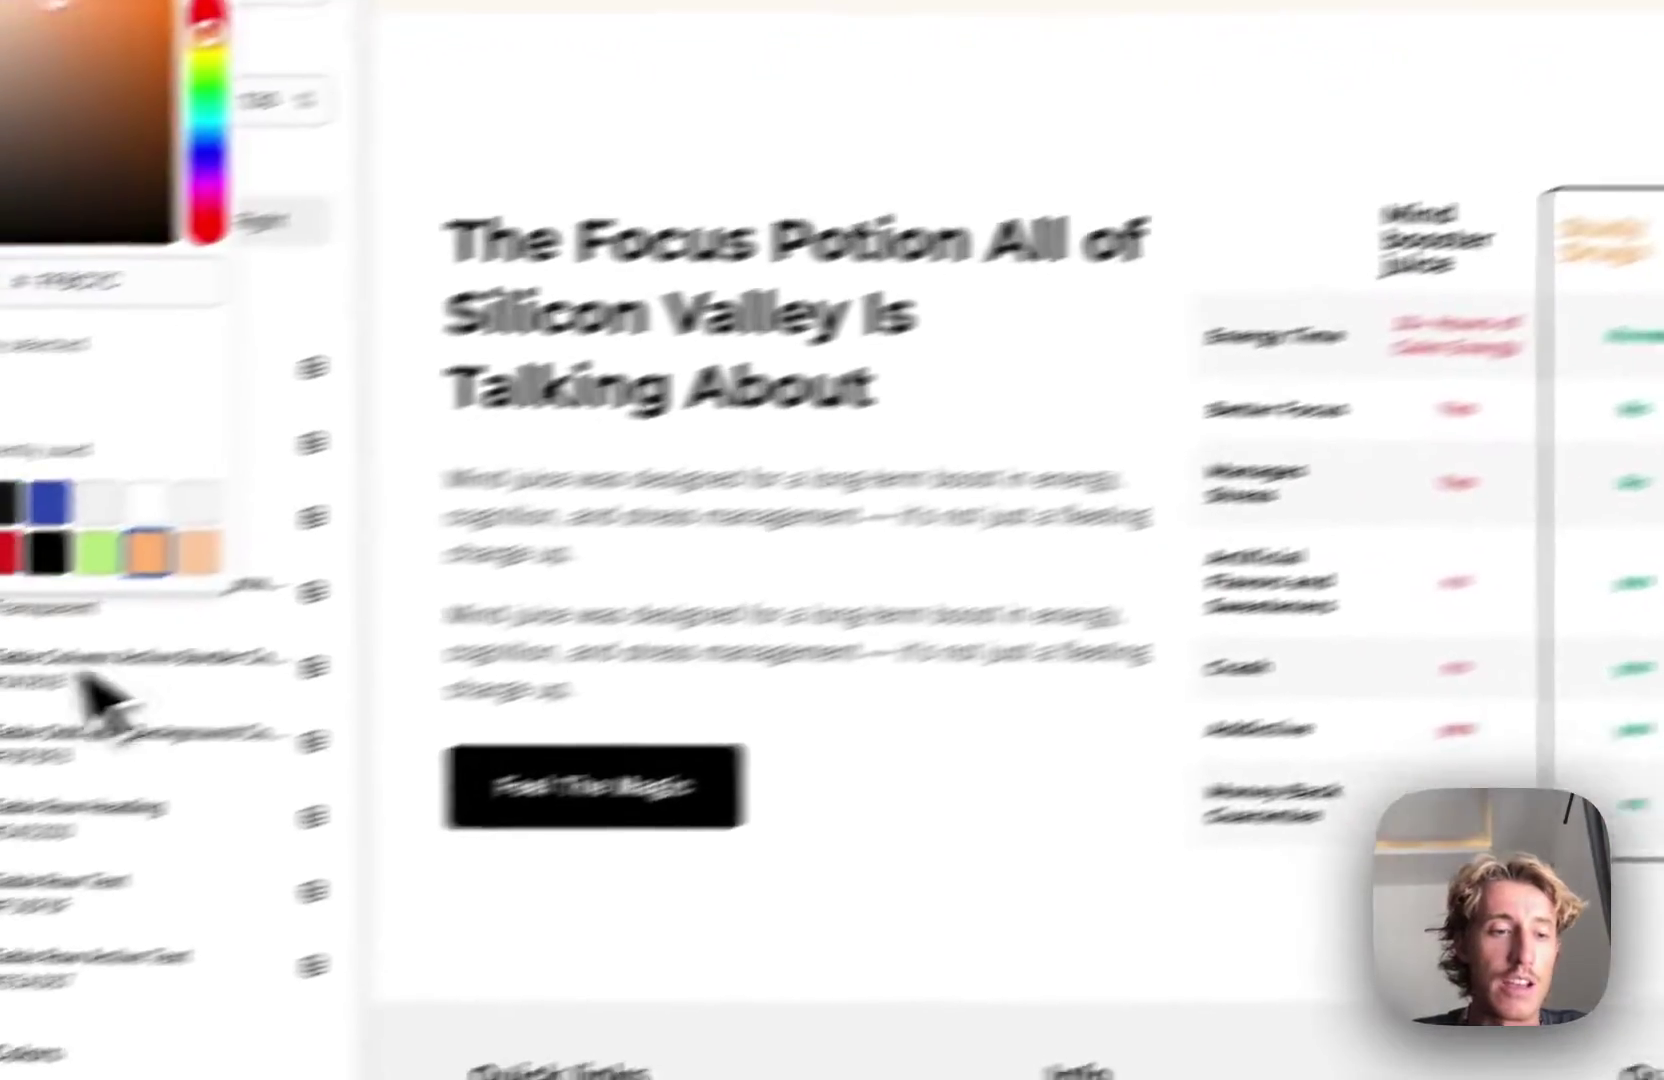
click(156, 899)
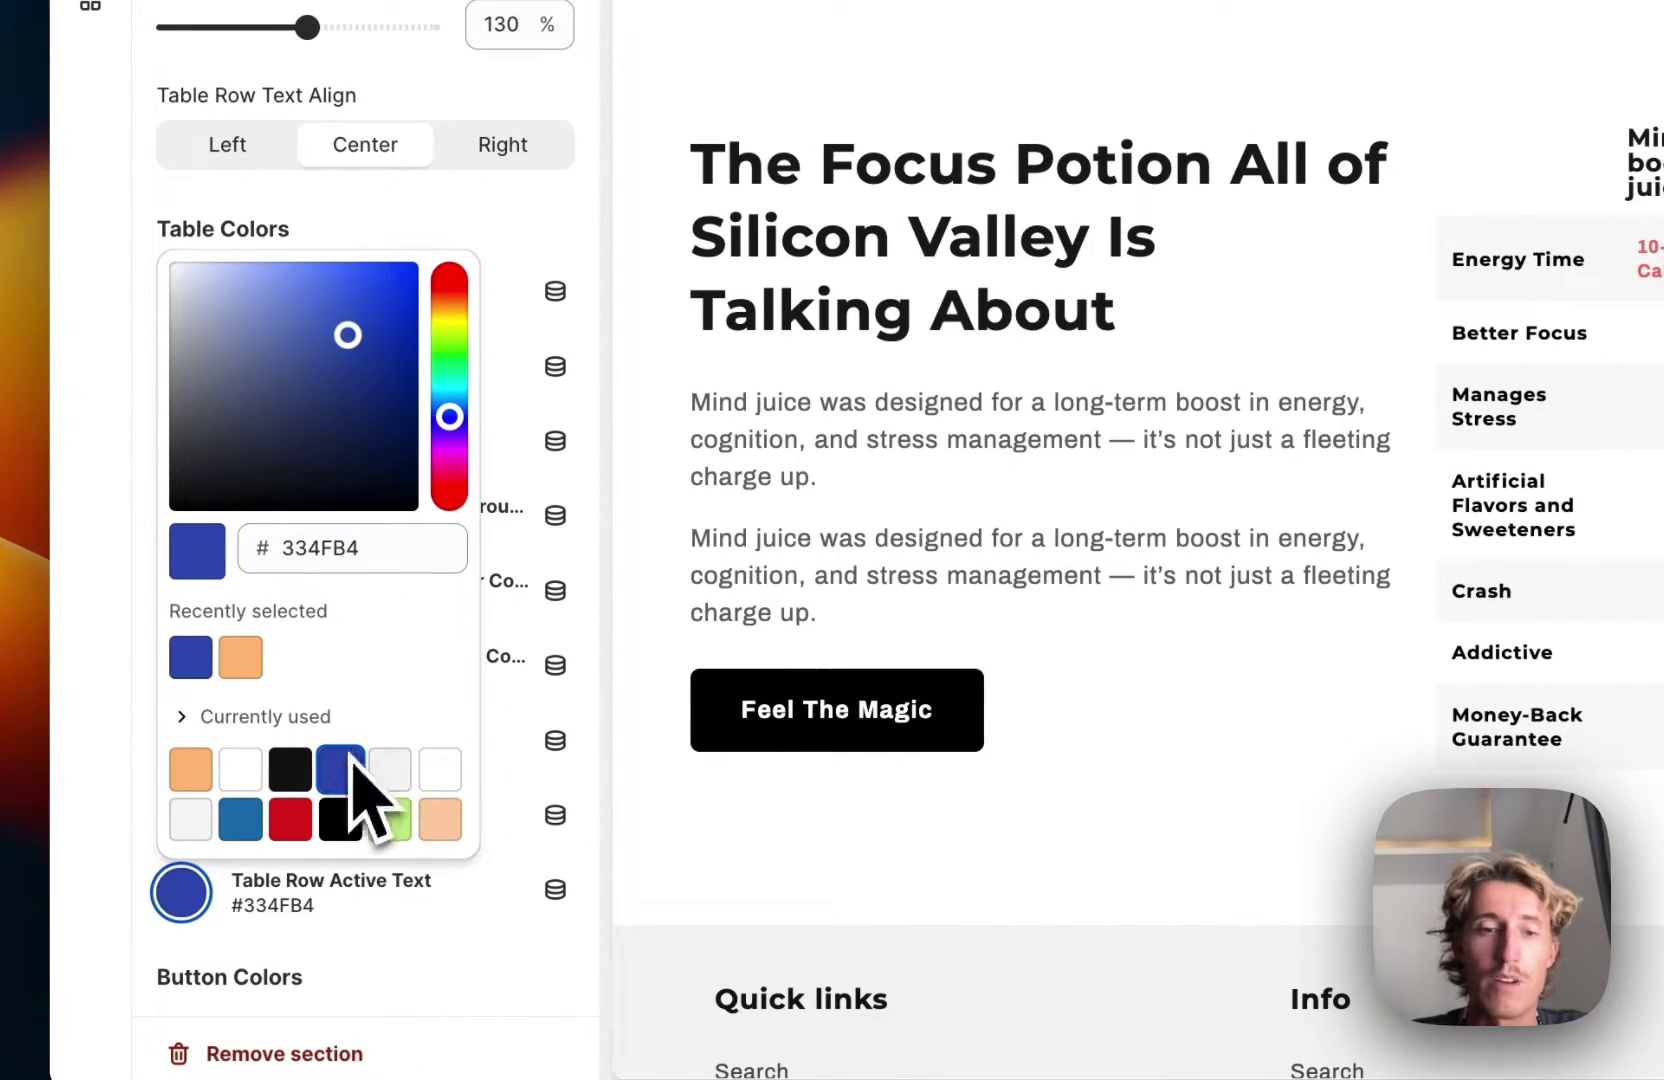
click(605, 322)
click(181, 442)
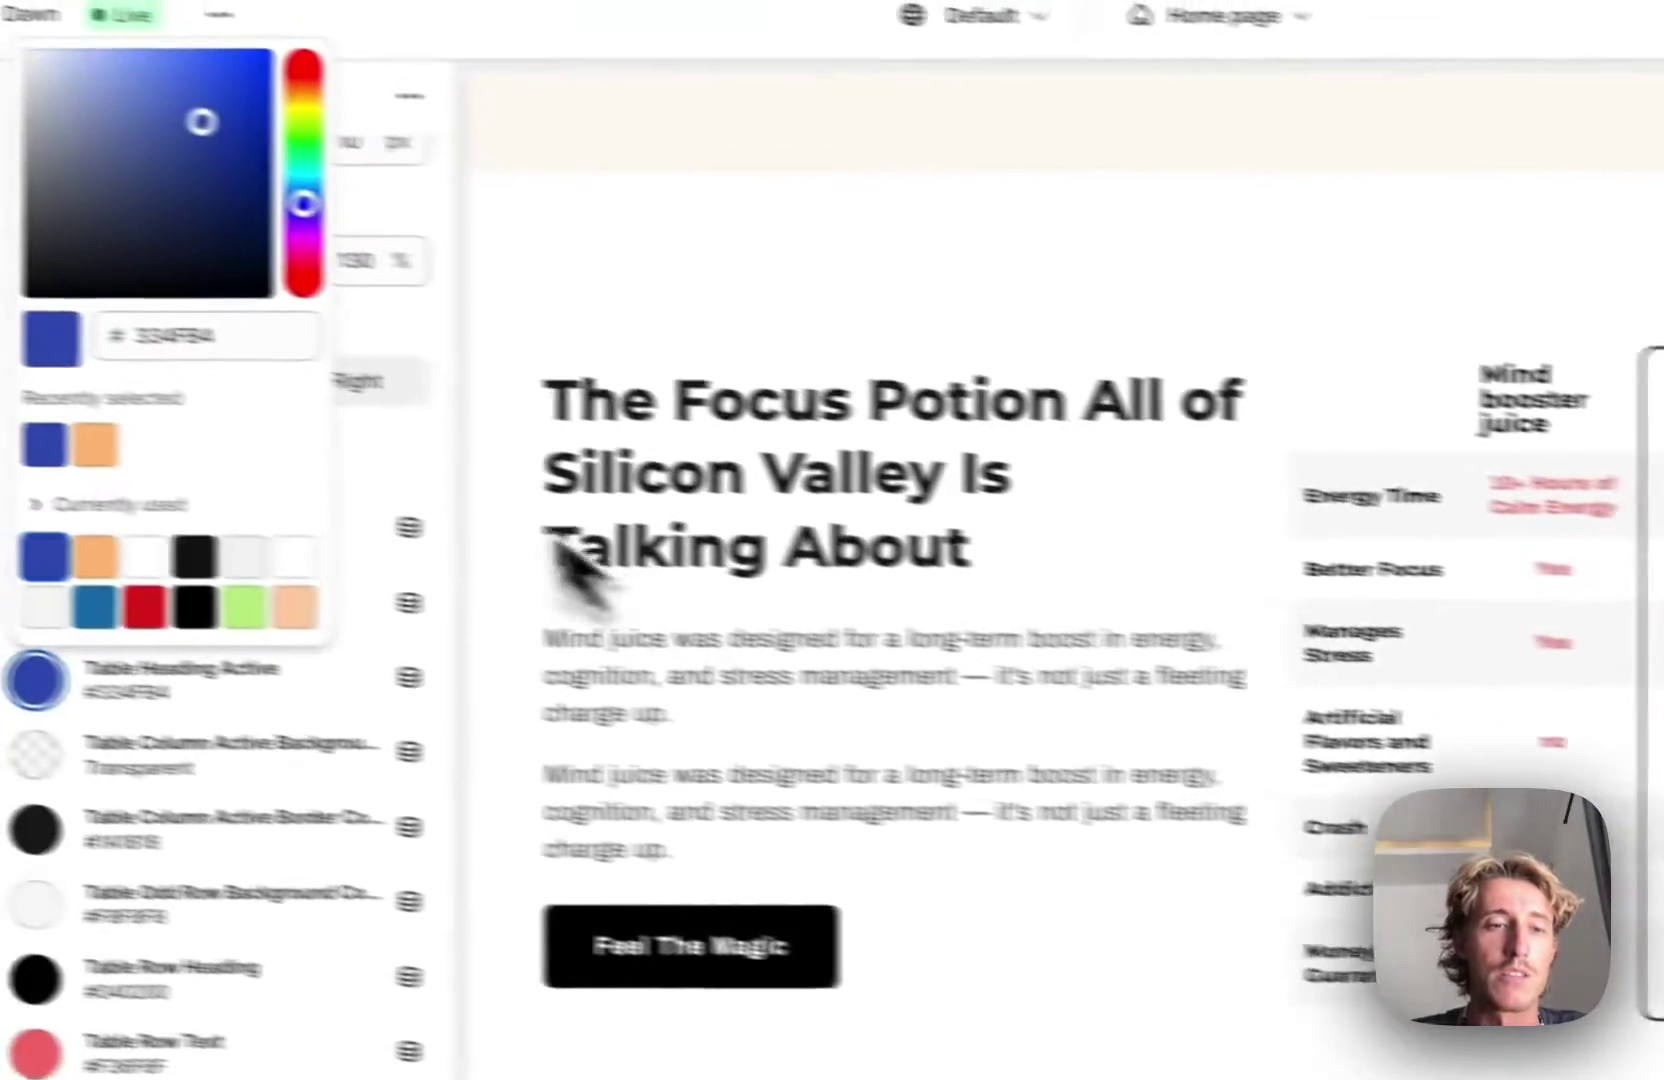
click(615, 440)
scroll(585, 495, down, 5)
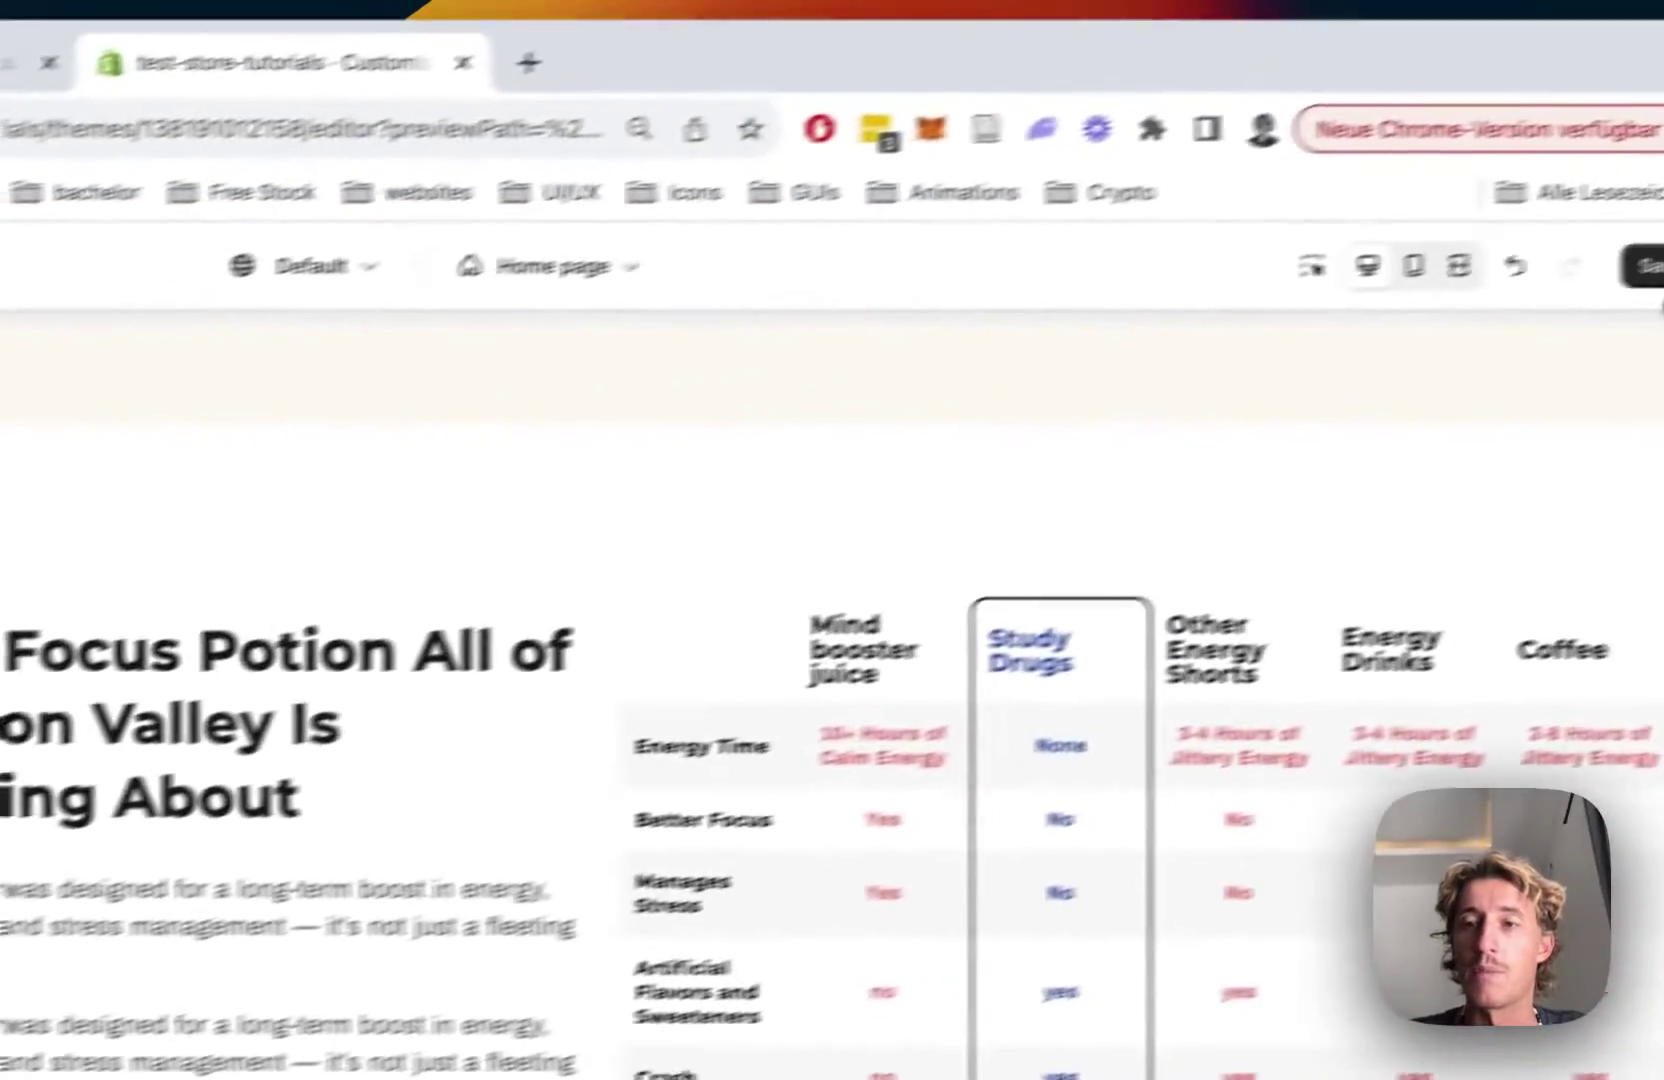
Step: Save the theme changes and view the live storefront in a new tab
click(1563, 310)
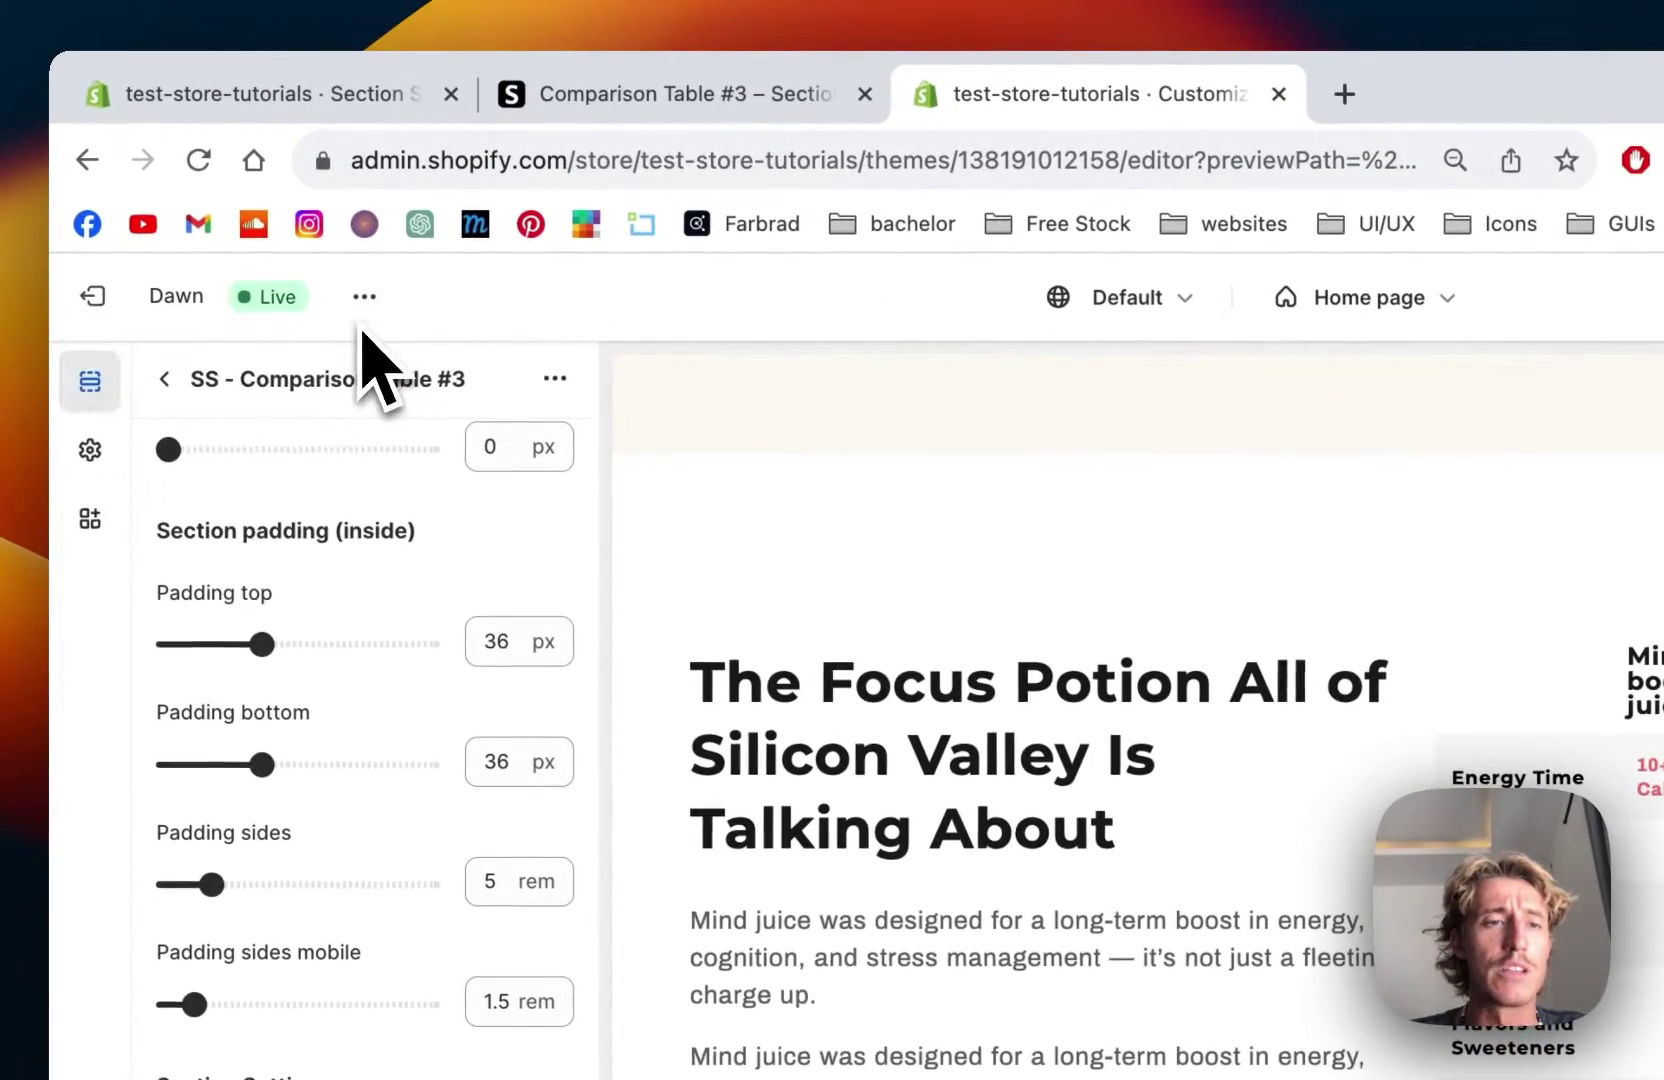
click(150, 131)
click(233, 598)
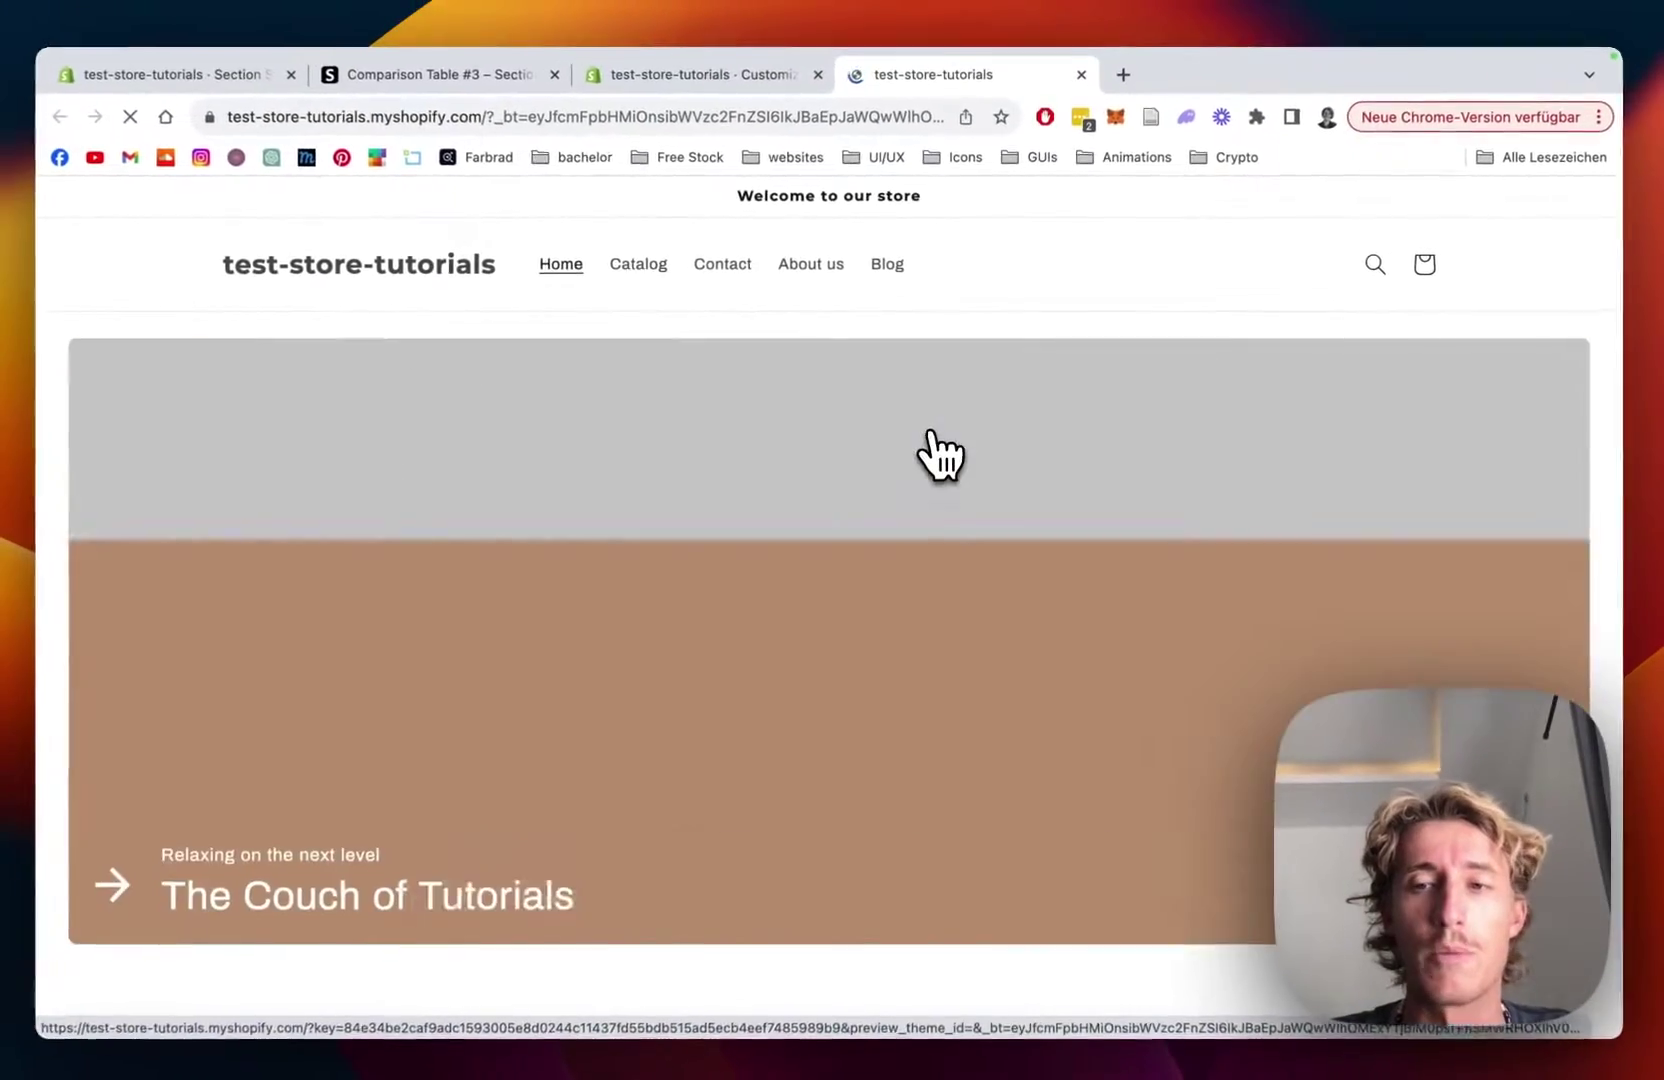
Step: Scroll the live home page to the Focus Potion comparison table with its blue-highlighted Study Drugs column
scroll(938, 454, down, 10)
scroll(938, 454, down, 10)
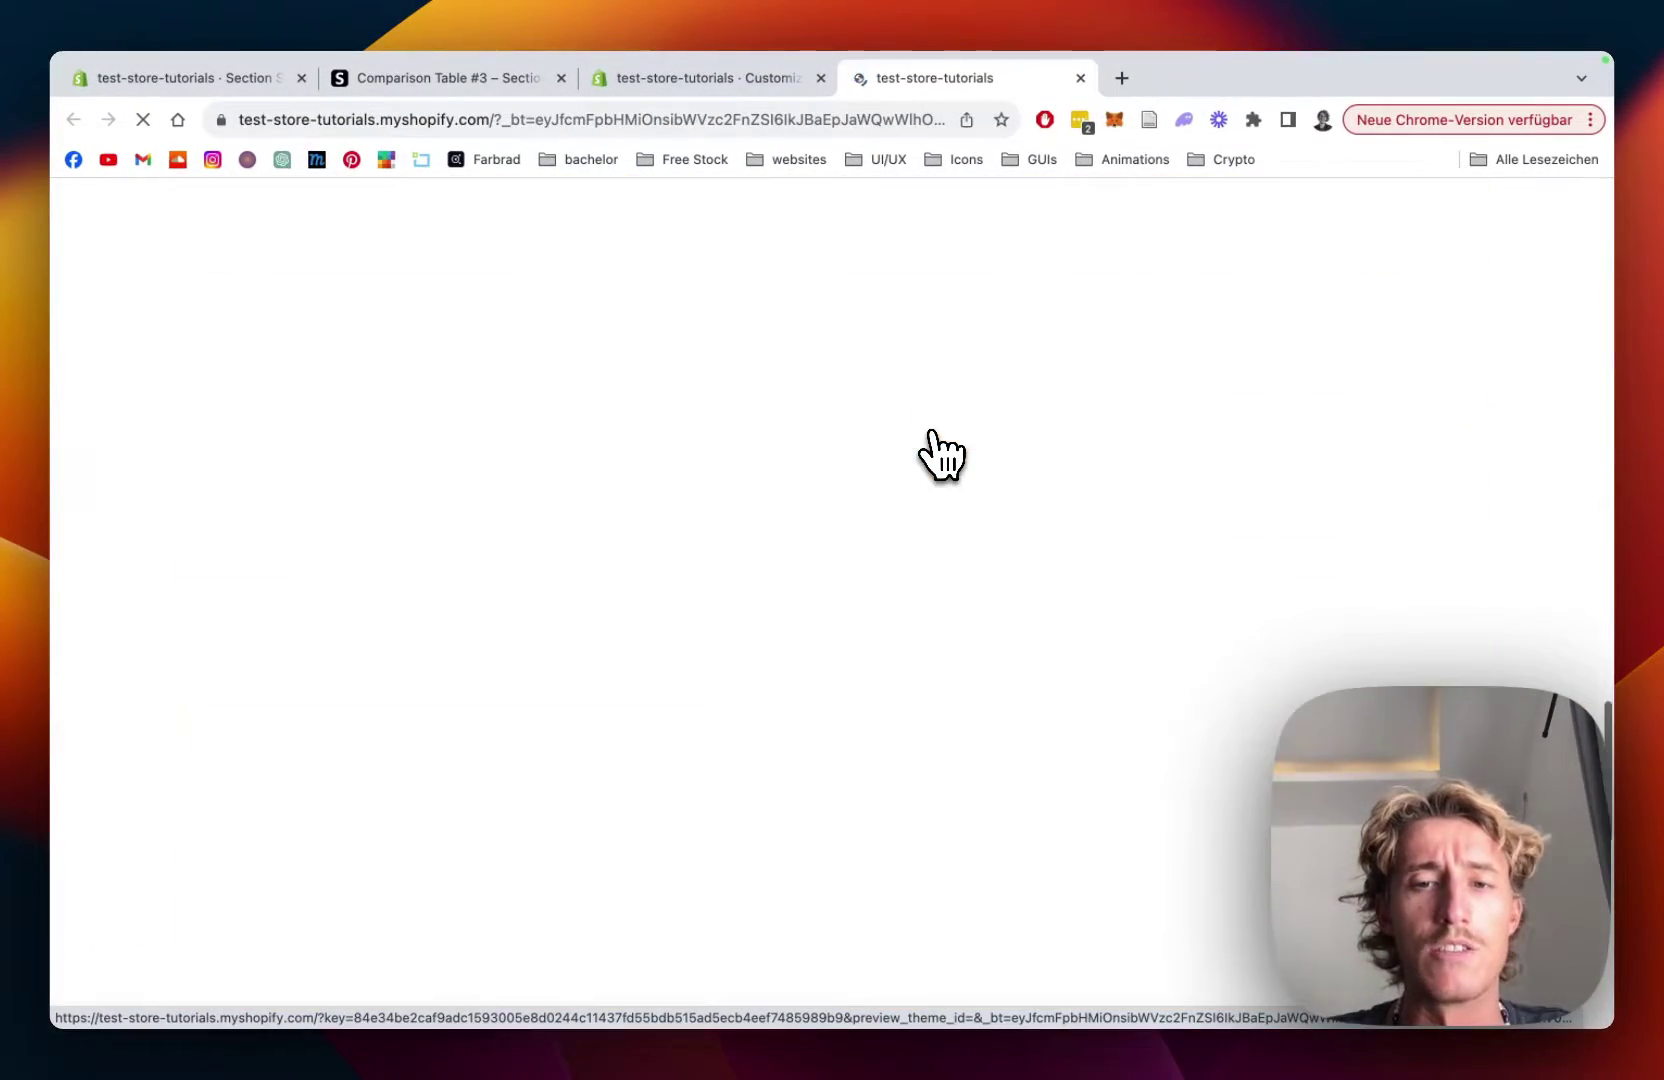
scroll(938, 454, up, 5)
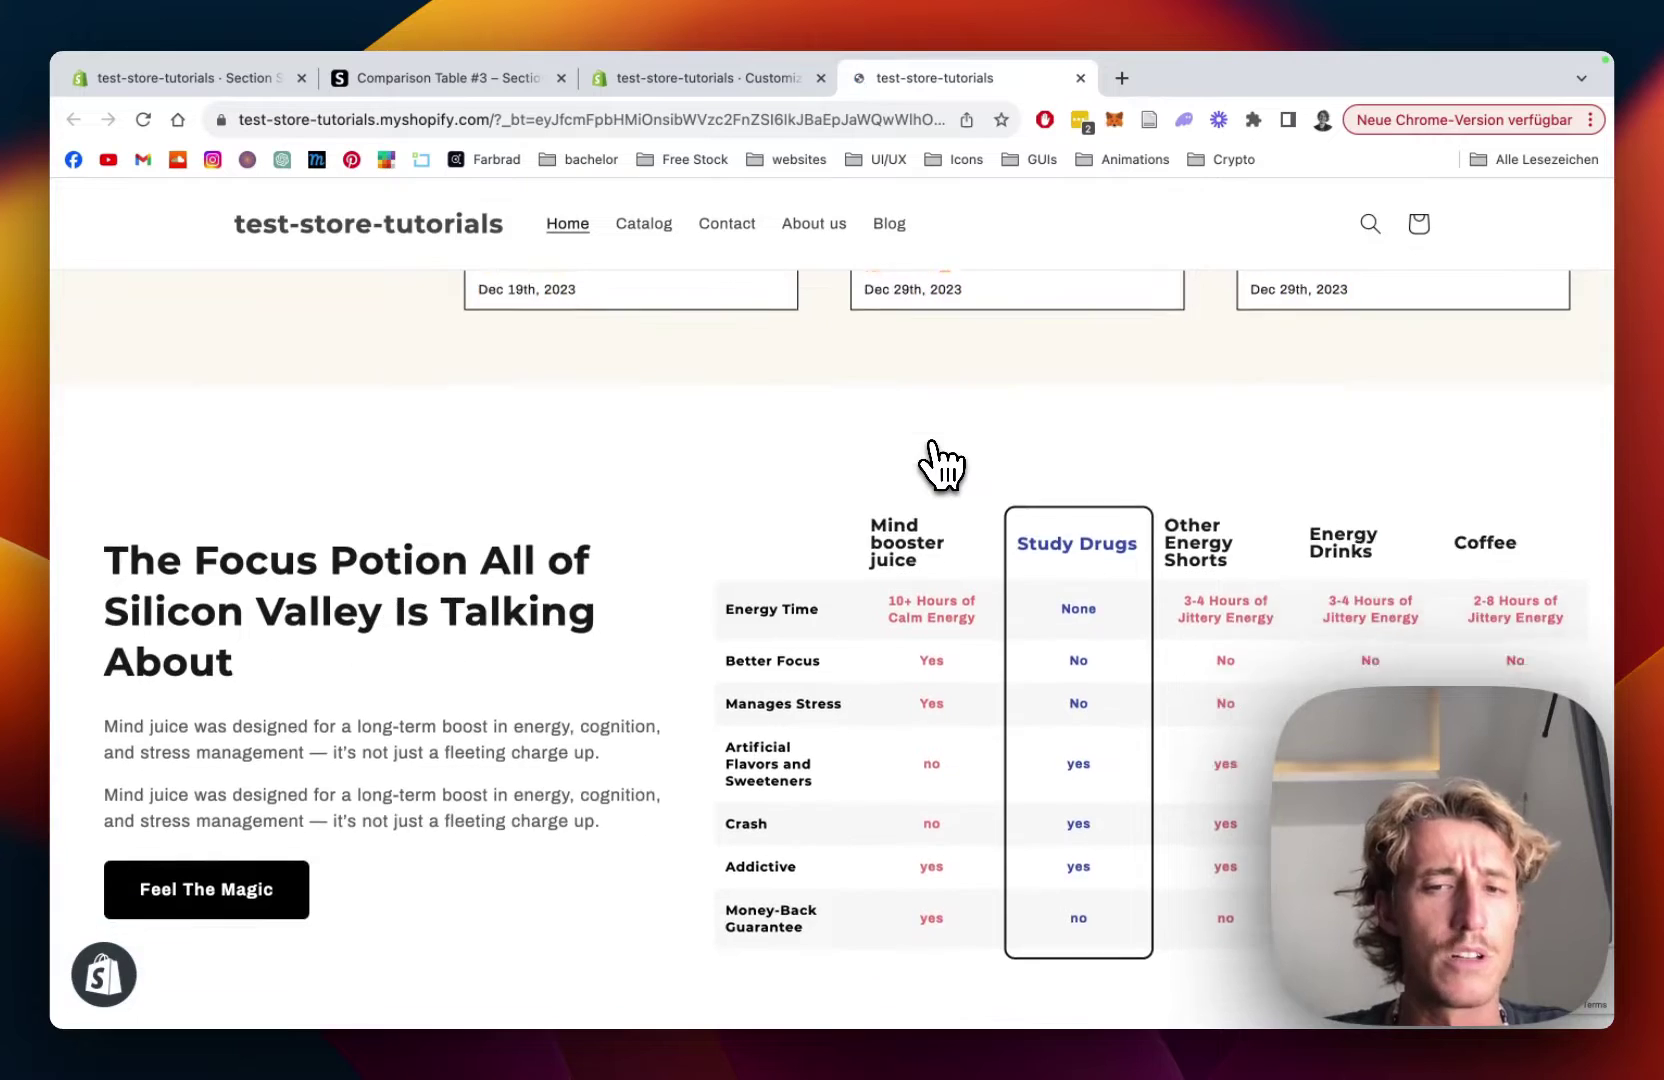
scroll(941, 462, down, 1)
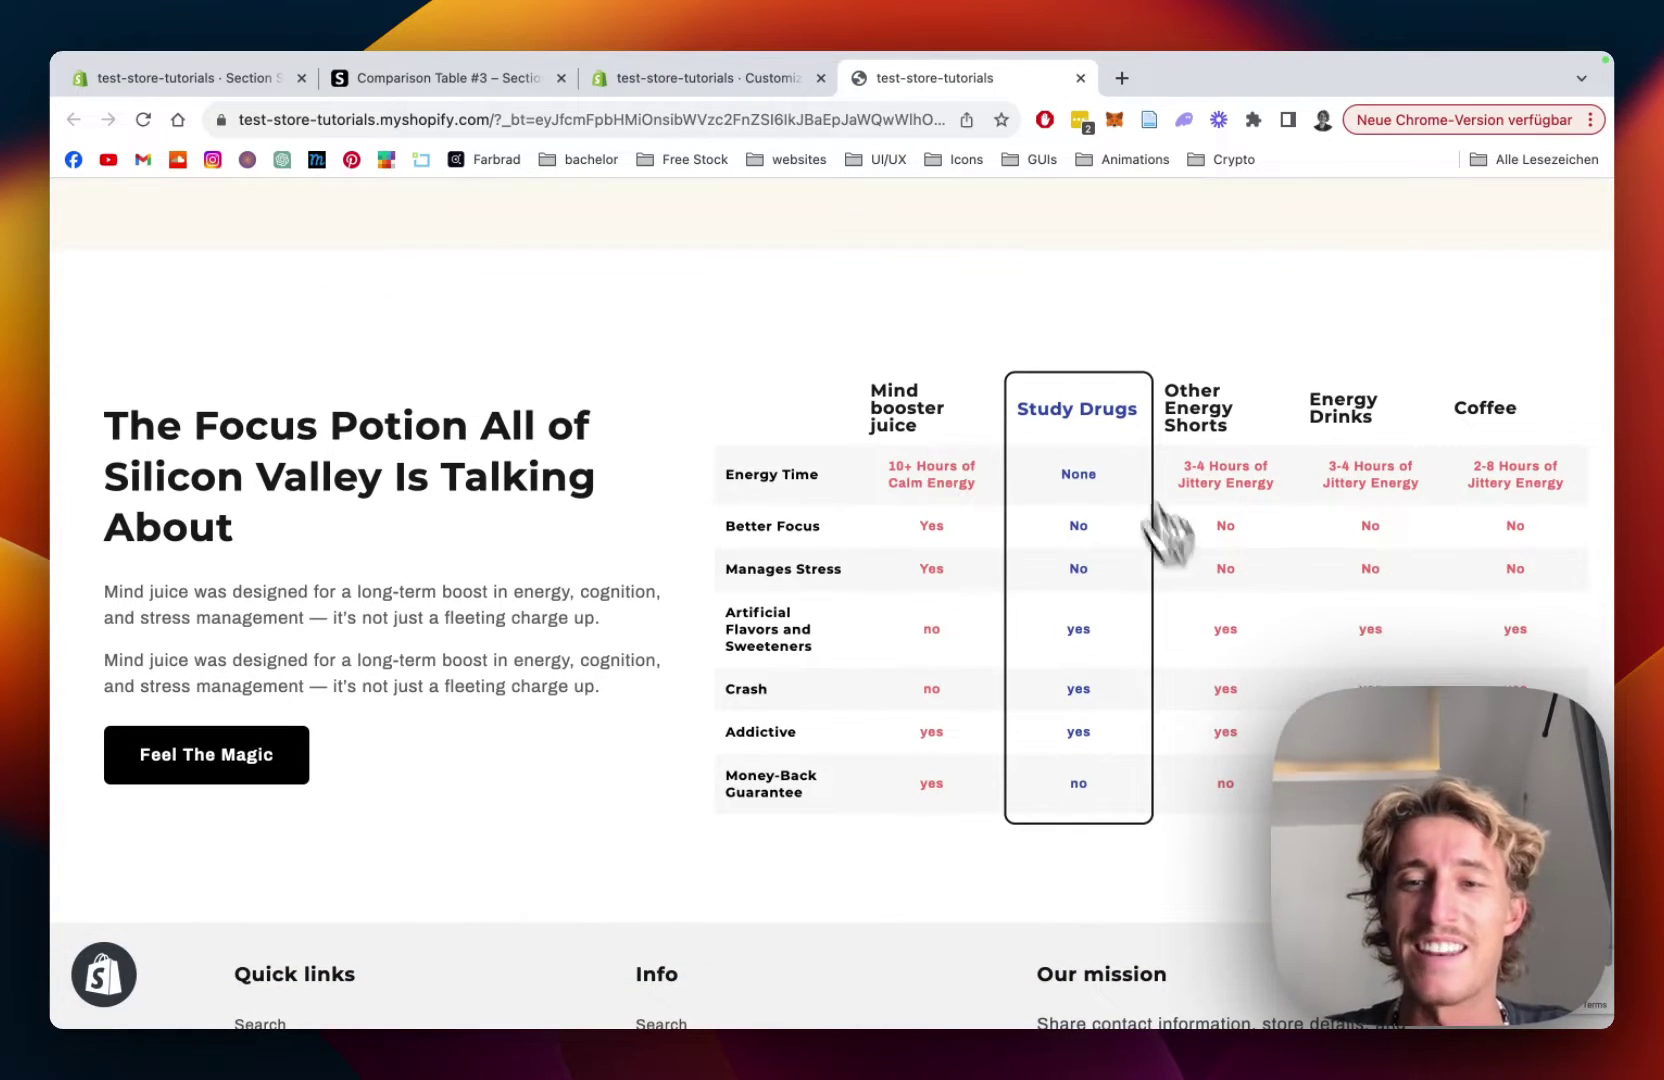